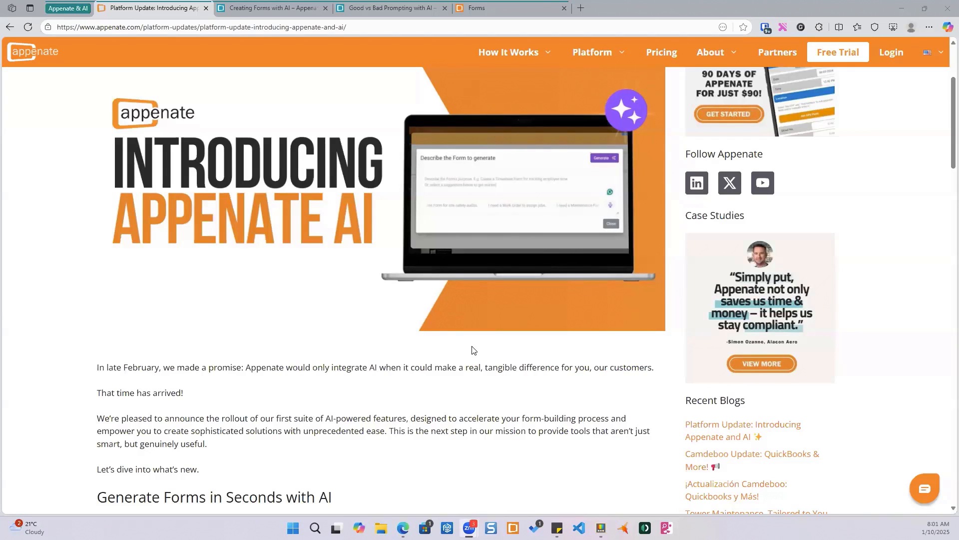
# - Read through the Appenate AI announcement article on generating forms and the AI assistant in the Form Designer
pyautogui.scroll(-1, 472, 350)
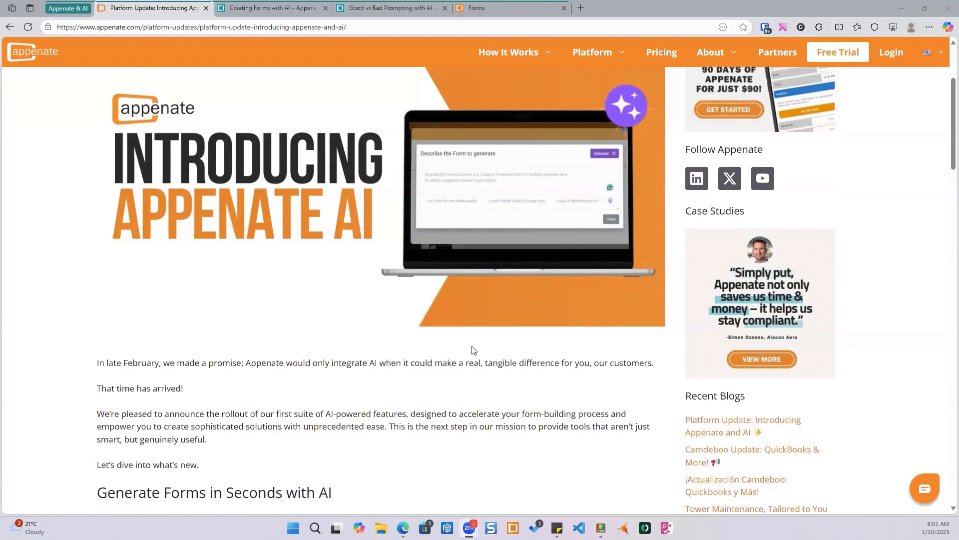
pyautogui.scroll(-5, 472, 350)
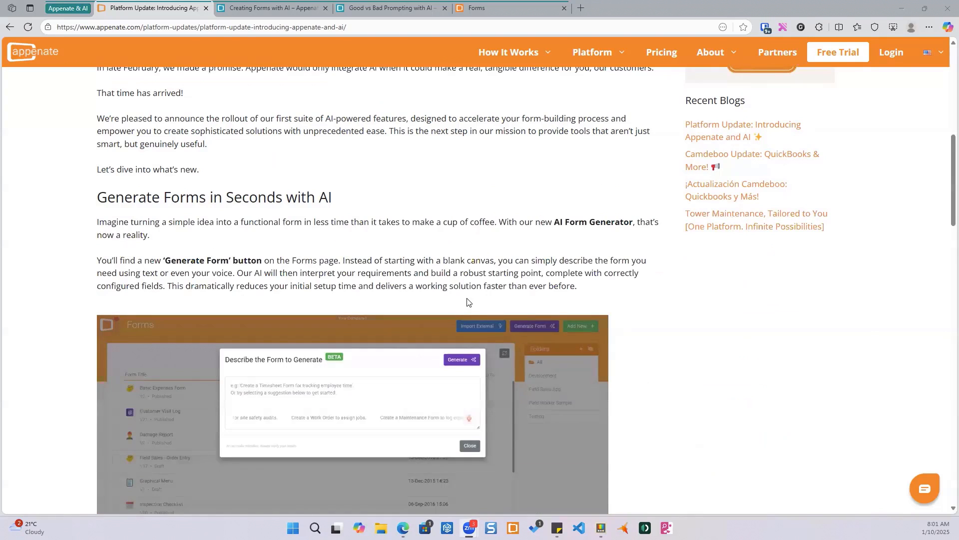
pyautogui.scroll(-3, 466, 301)
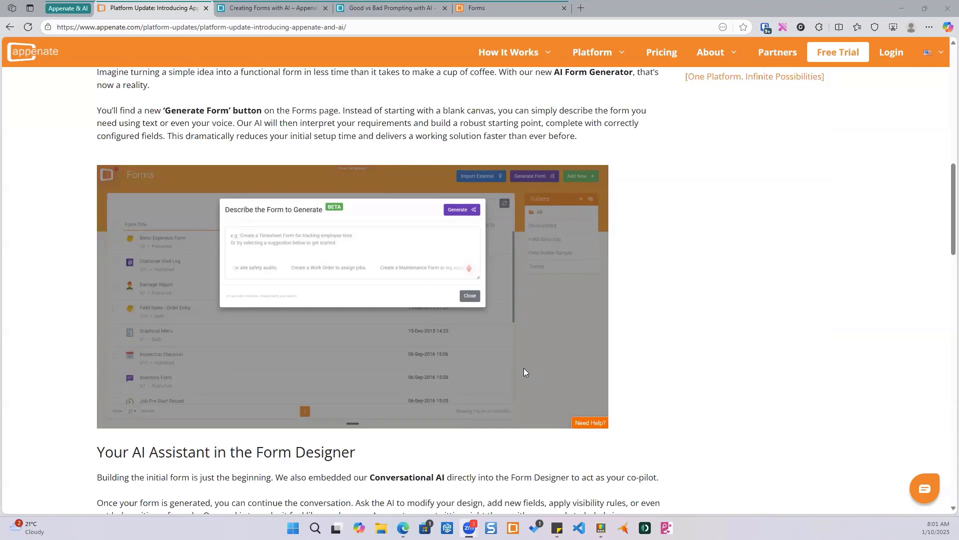
pyautogui.scroll(2, 514, 366)
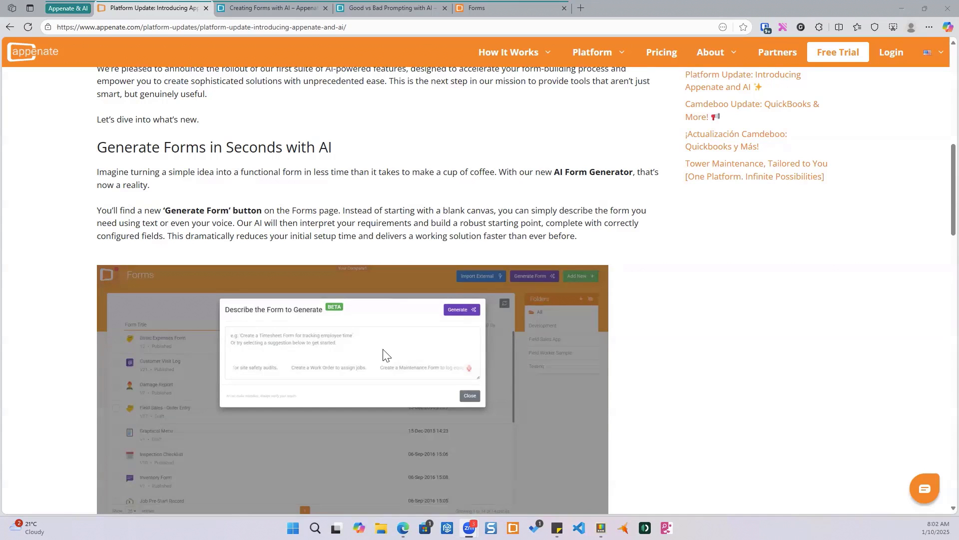
pyautogui.scroll(-2, 404, 296)
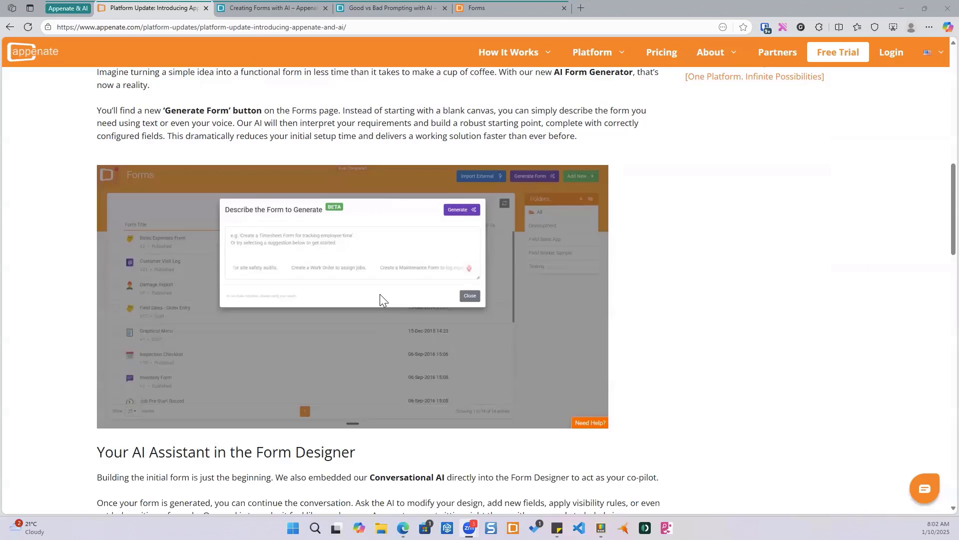
pyautogui.scroll(-3, 379, 294)
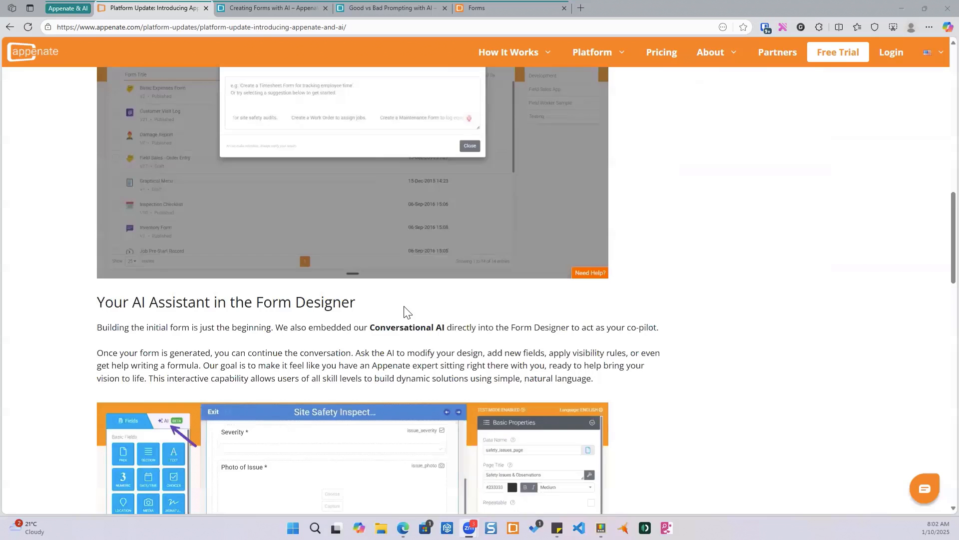
pyautogui.scroll(-3, 405, 307)
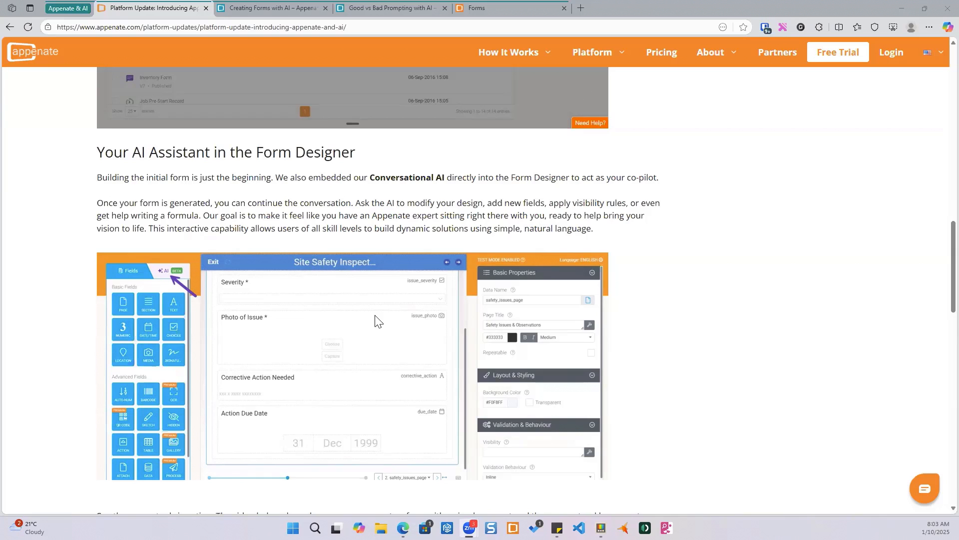
pyautogui.scroll(-1, 378, 320)
pyautogui.scroll(-1, 378, 320)
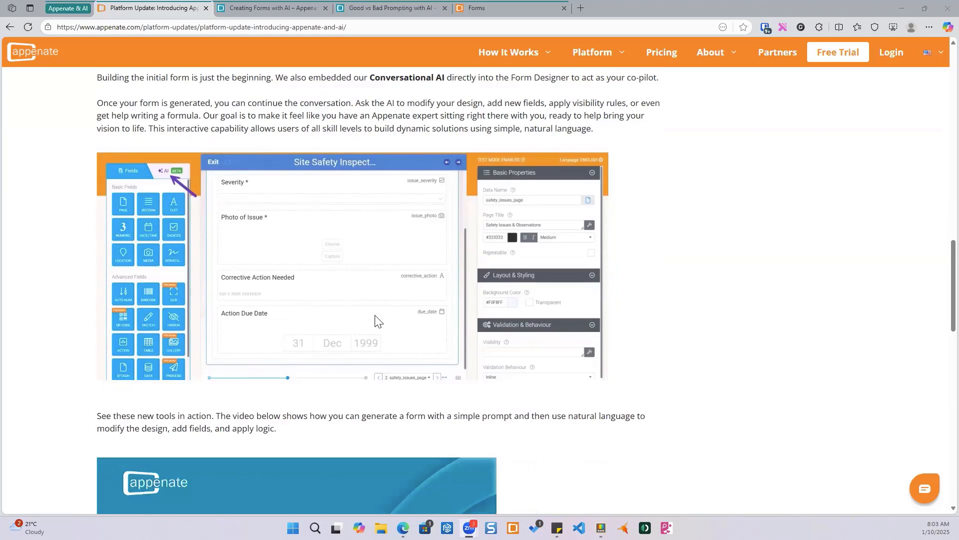
pyautogui.scroll(-1, 378, 320)
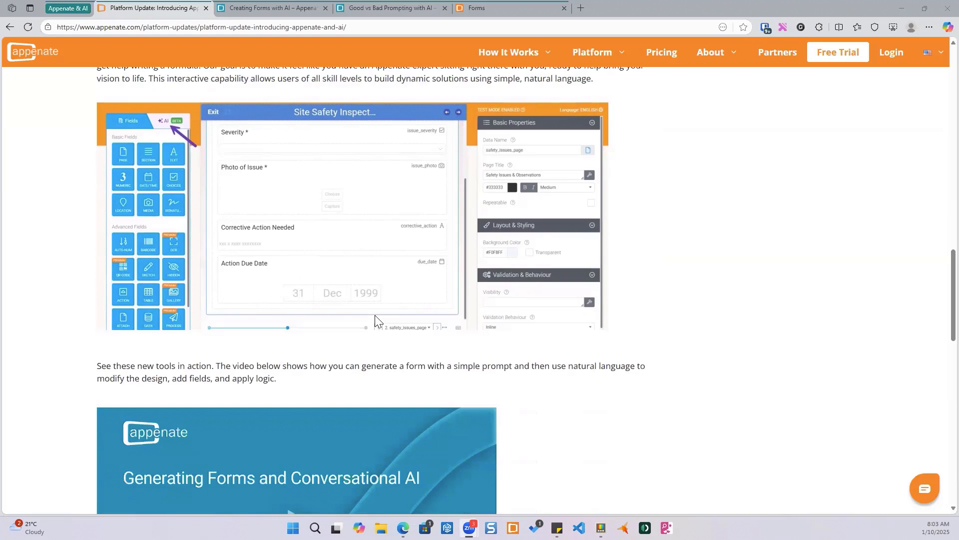
# - Open the Forms page, start an AI-generated form and describe it as "I need a weekly timesheet for my plumbing company."
pyautogui.click(492, 9)
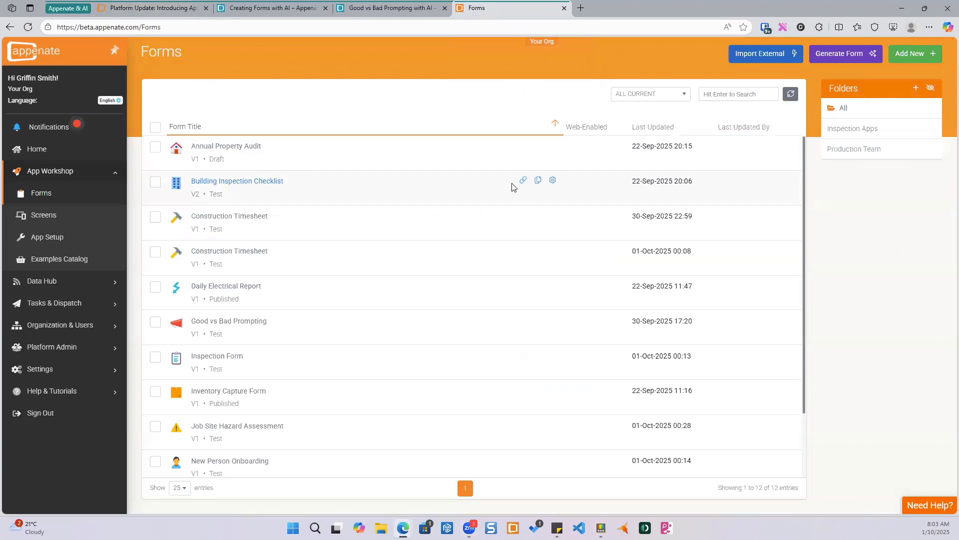
pyautogui.click(840, 59)
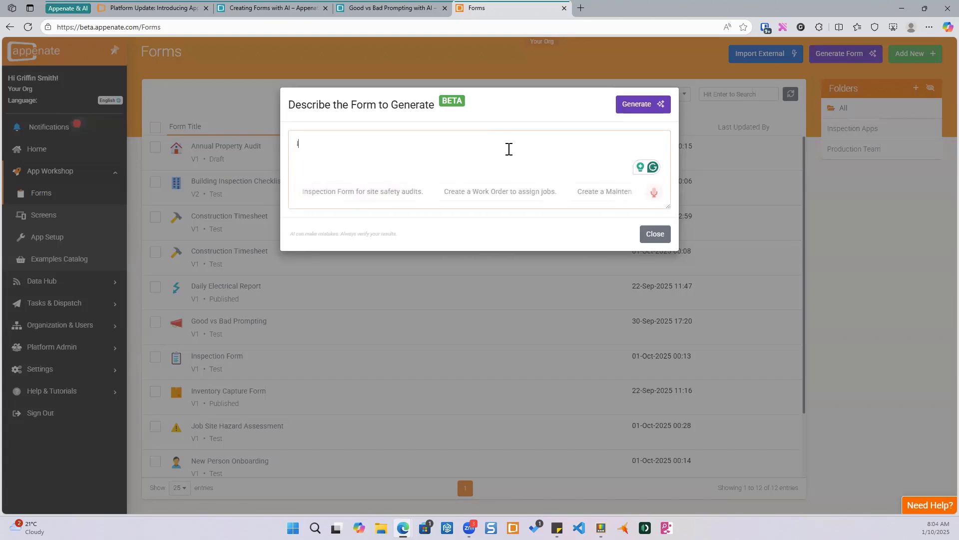
pyautogui.write('nee')
pyautogui.write('d a ti')
pyautogui.write('weekly')
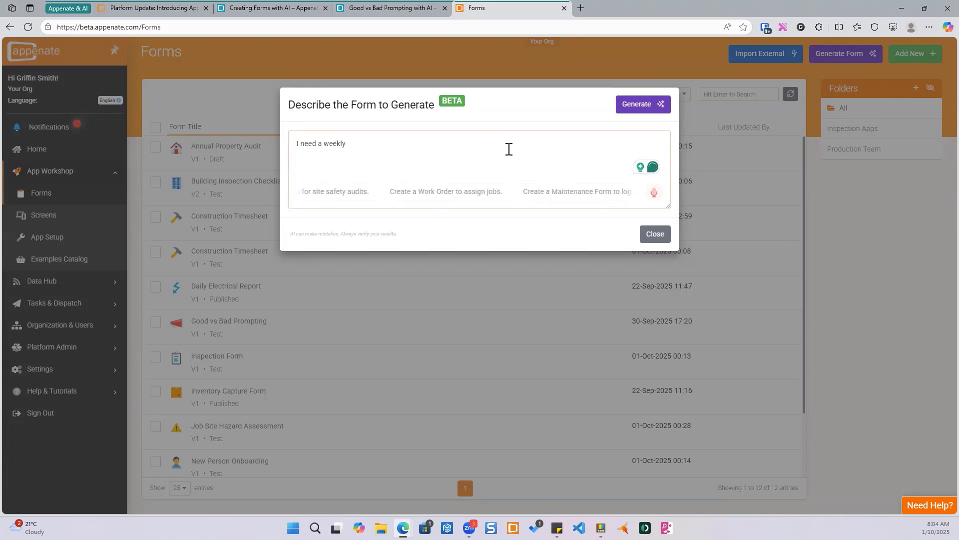
pyautogui.write(' timesheet for')
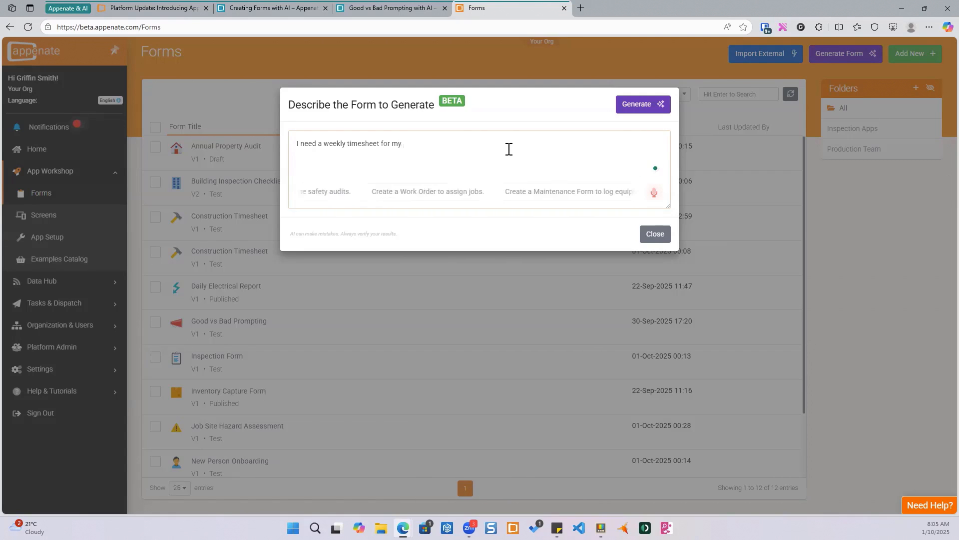
pyautogui.write('my plum')
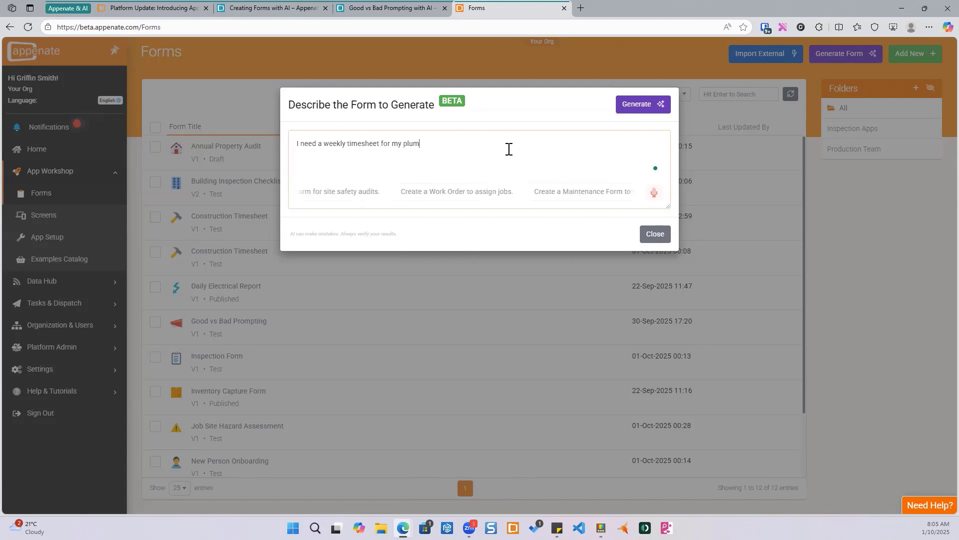
pyautogui.write('bing compn')
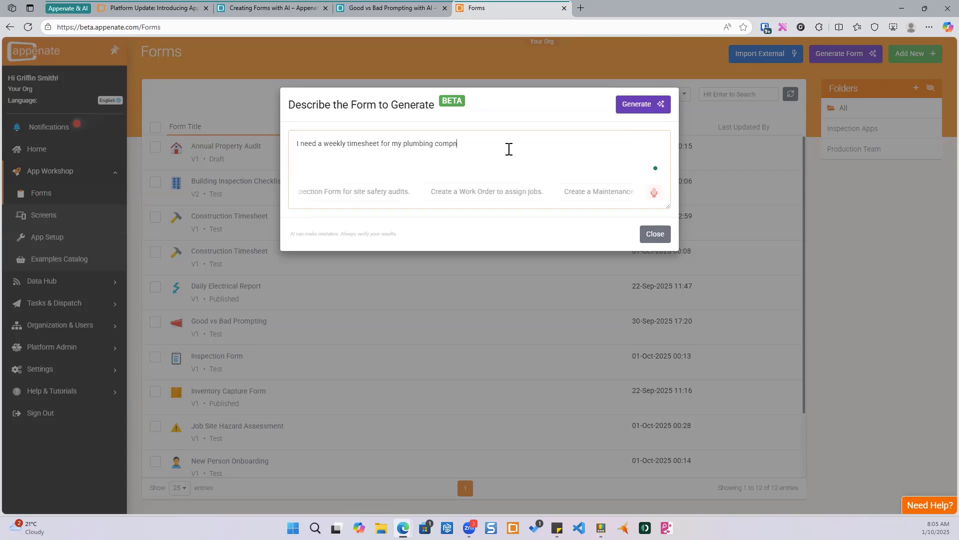
pyautogui.press('BackSpace')
pyautogui.press('BackSpace')
pyautogui.press('BackSpace')
pyautogui.press('BackSpace')
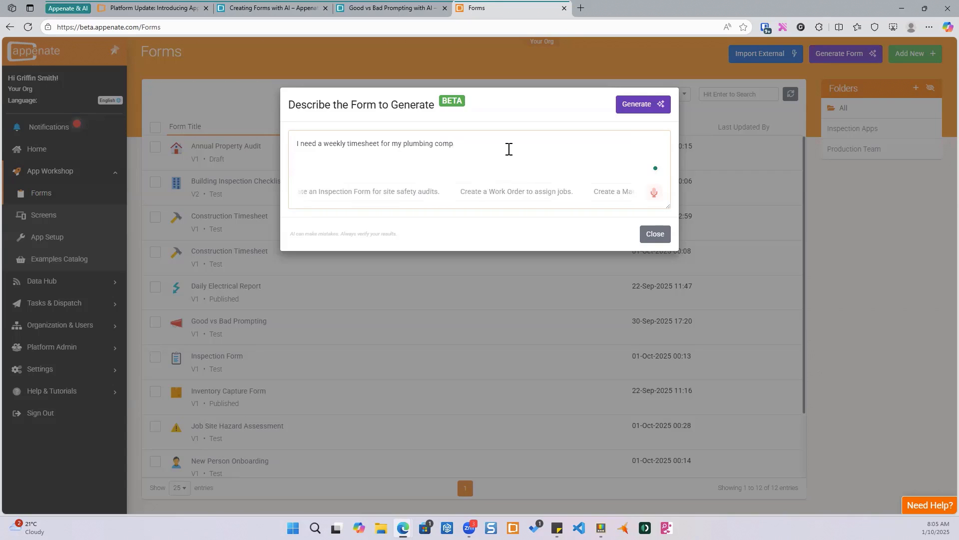
pyautogui.write('any.')
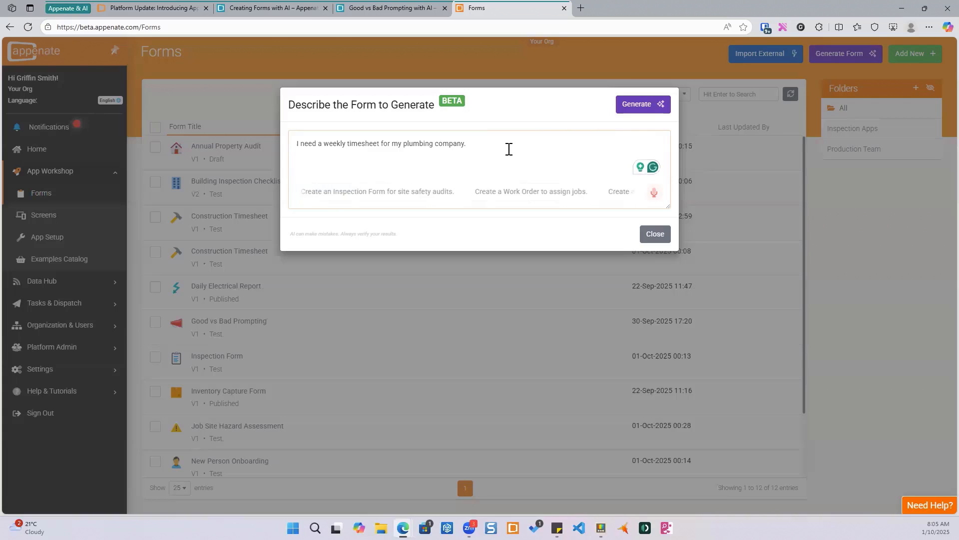
# - Extend the description with "It needs a time capture for each day and then a summary at the end. Also, add in a sign off page with signatures." and generate the form
pyautogui.write('needs ')
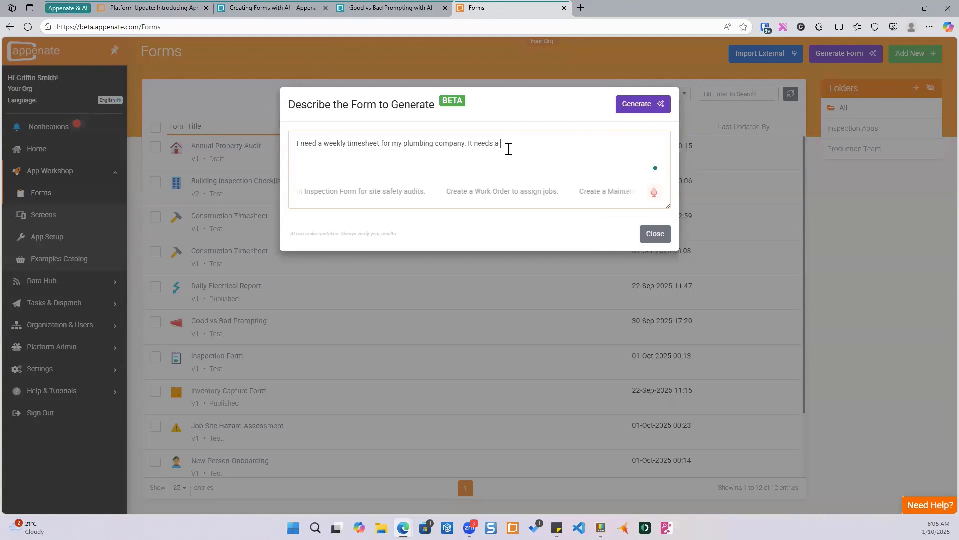
pyautogui.write('a ')
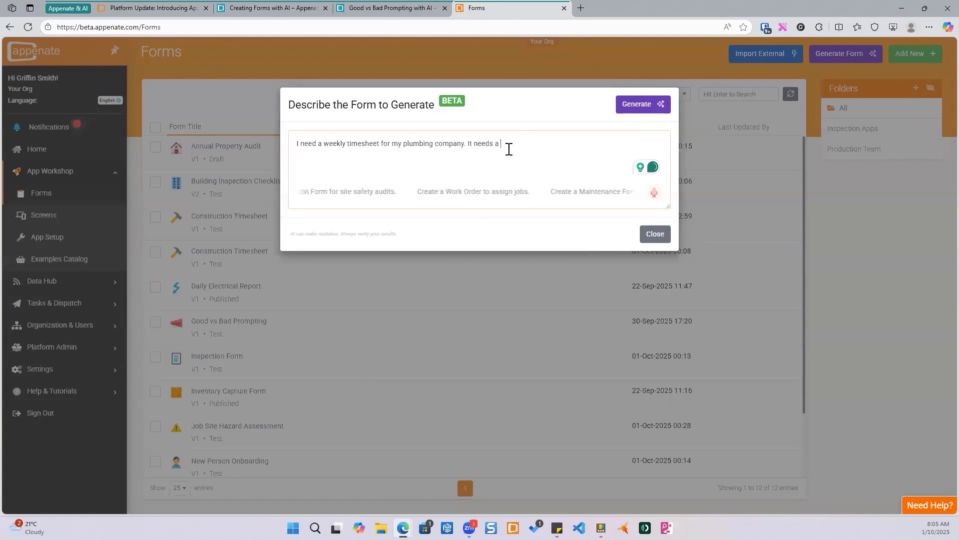
pyautogui.write('time')
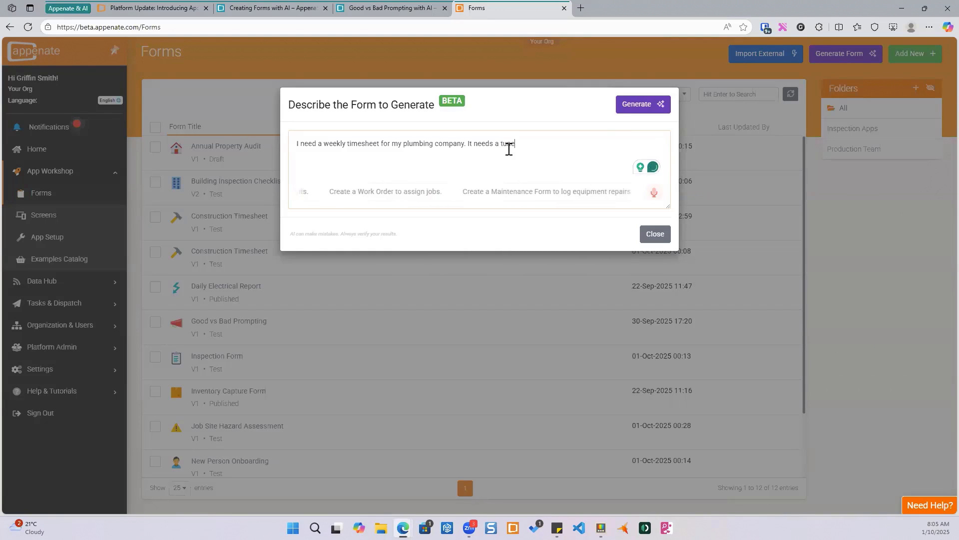
pyautogui.press('BackSpace')
pyautogui.press('BackSpace')
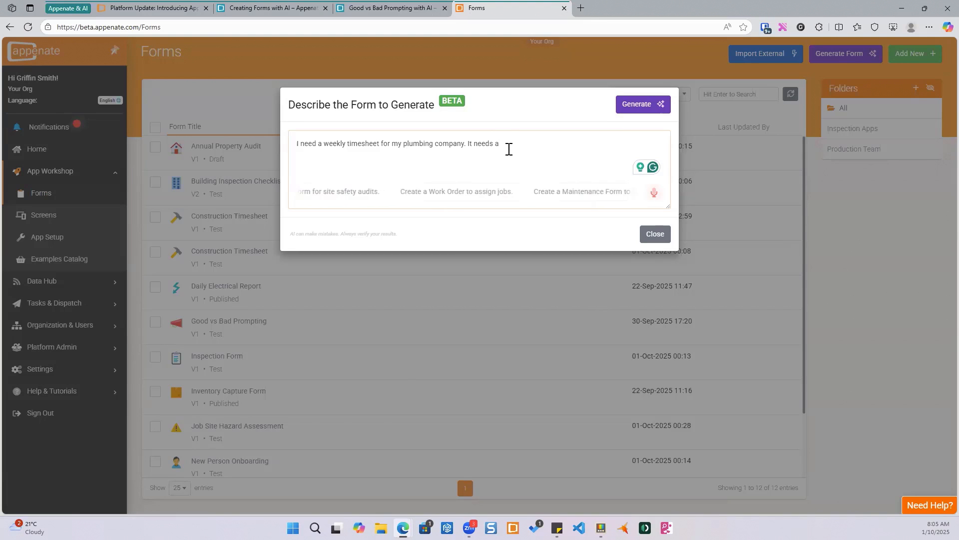
pyautogui.write('time s')
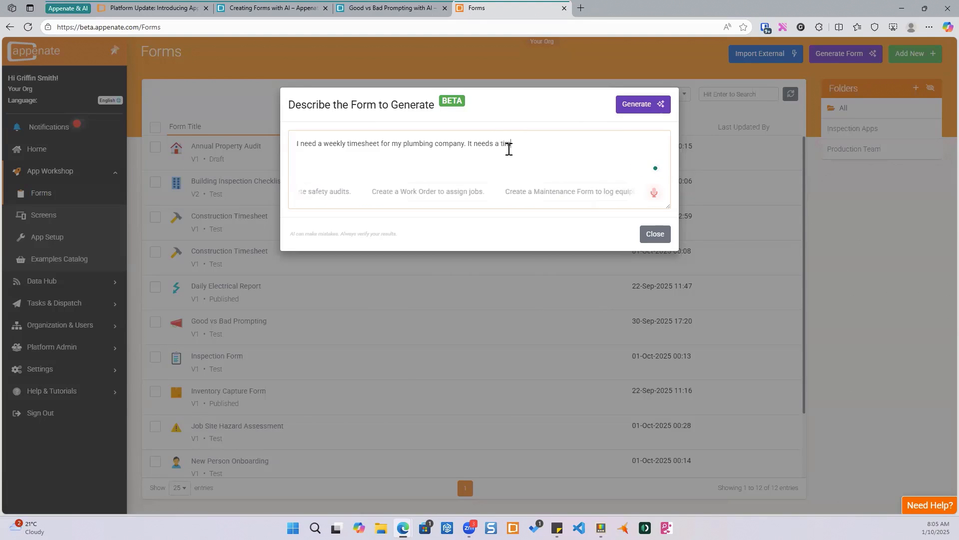
pyautogui.press('BackSpace')
pyautogui.press('BackSpace')
pyautogui.press('BackSpace')
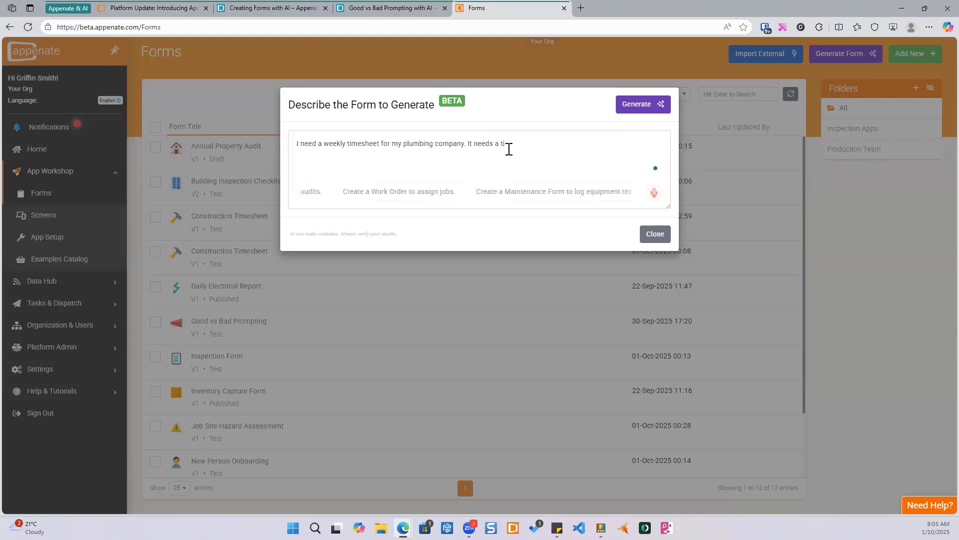
pyautogui.write('ime cap')
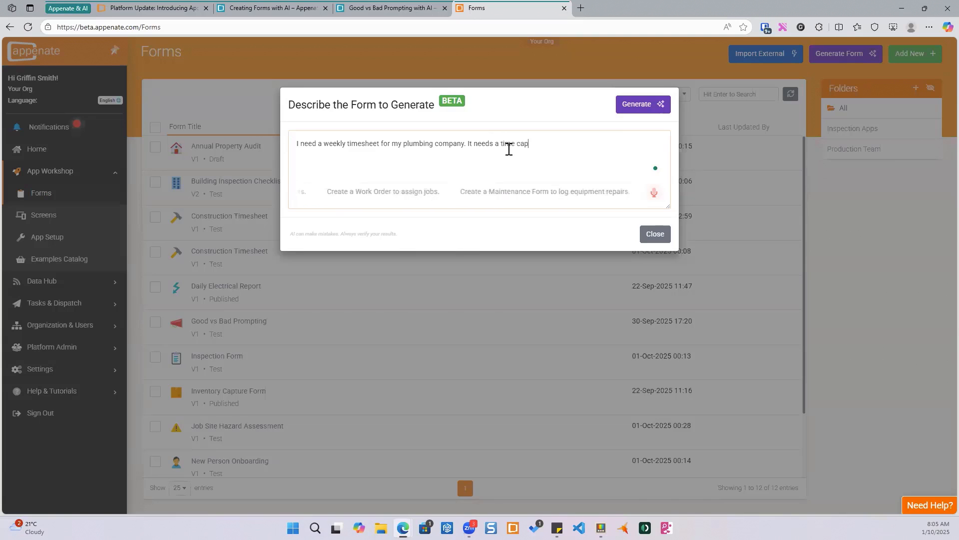
pyautogui.write('ture for each day and then a summary at the end')
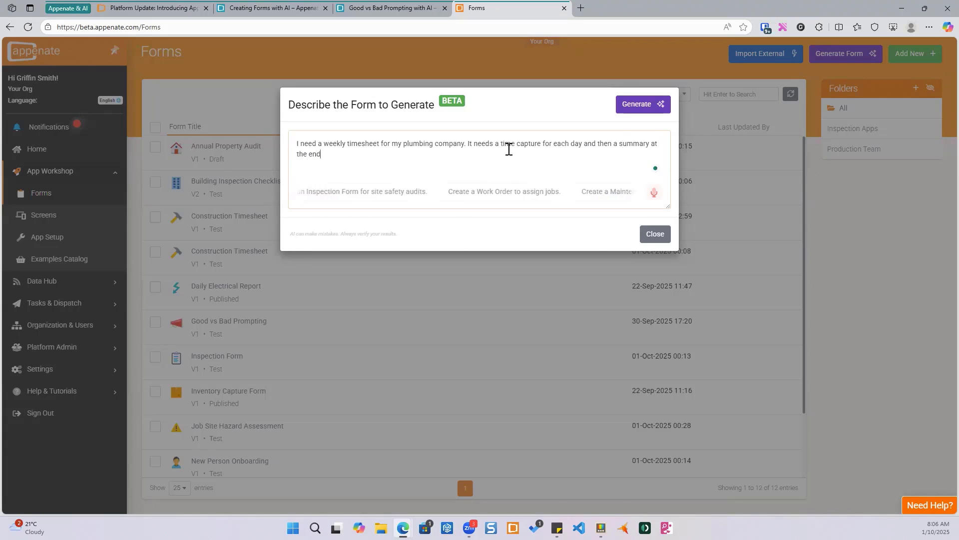
pyautogui.write('. A')
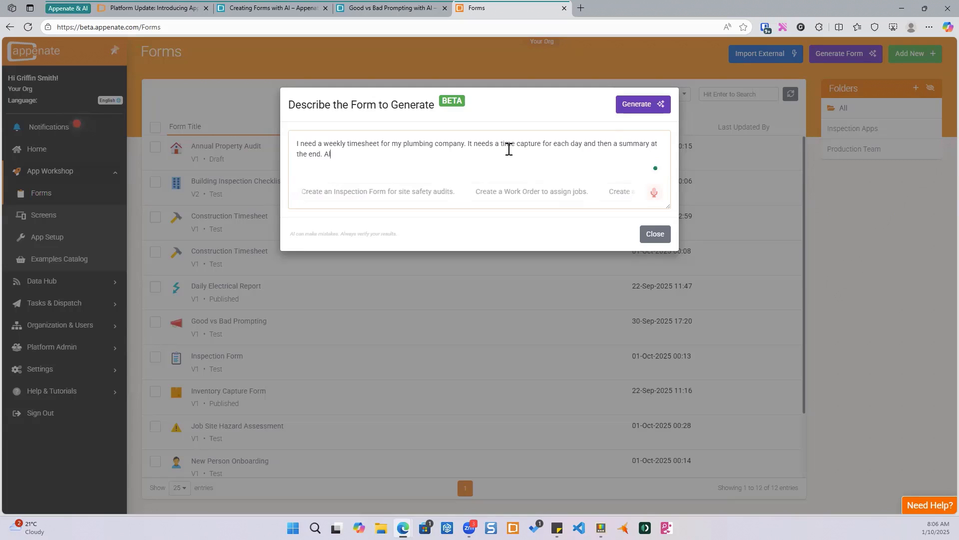
pyautogui.write('lso, add in a sign off p')
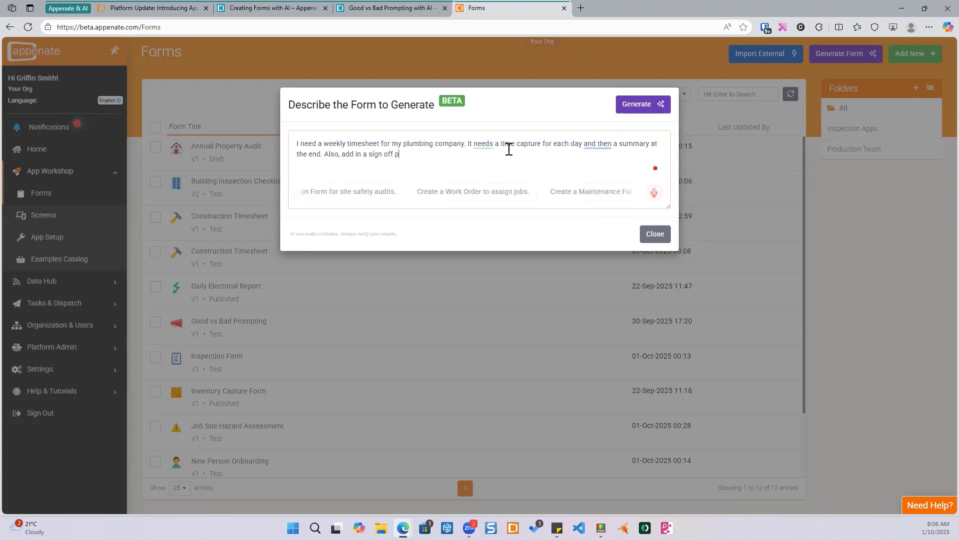
pyautogui.write('age with signatures.')
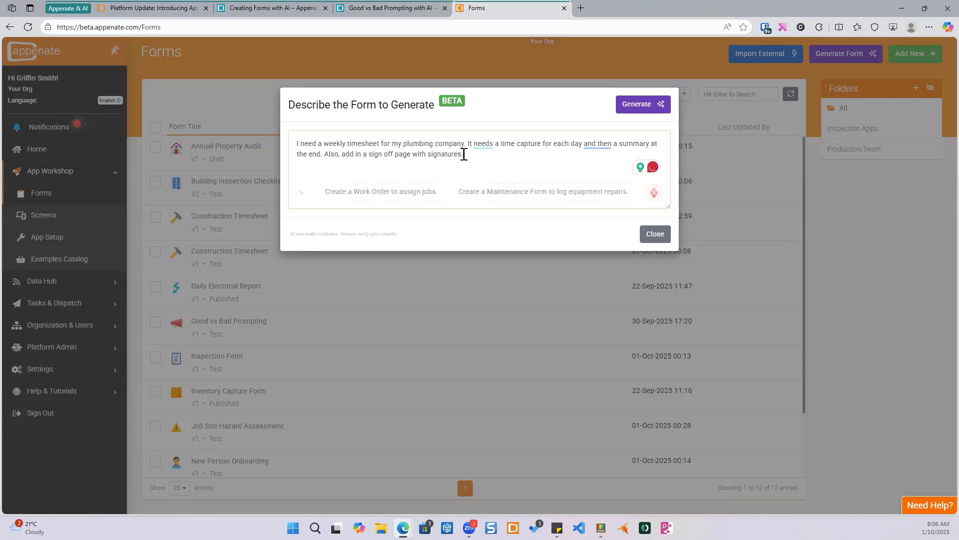
pyautogui.moveTo(598, 147)
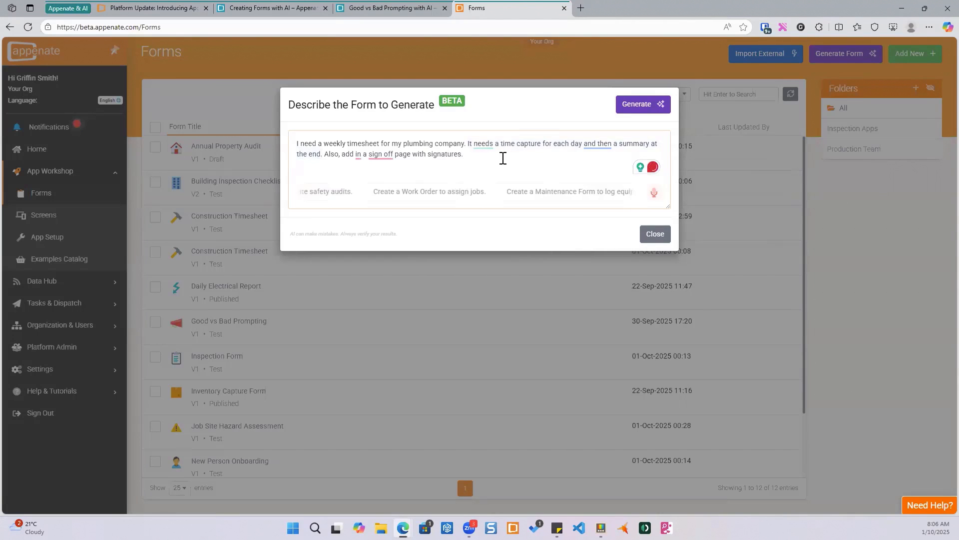
pyautogui.click(339, 155)
pyautogui.write(',')
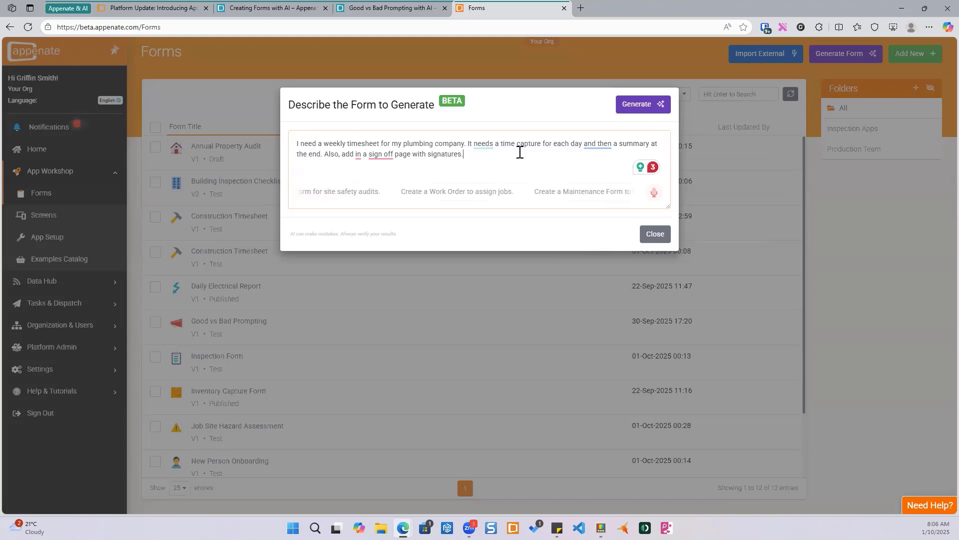
pyautogui.click(640, 104)
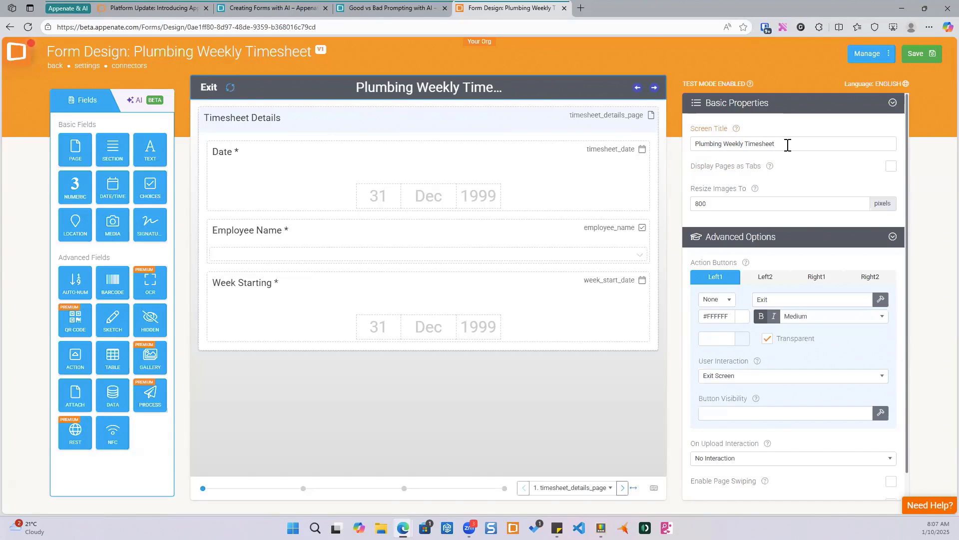
# - Inspect the generated Timesheet Details page and the properties of its Date, Employee Name and Week Starting fields
pyautogui.click(397, 122)
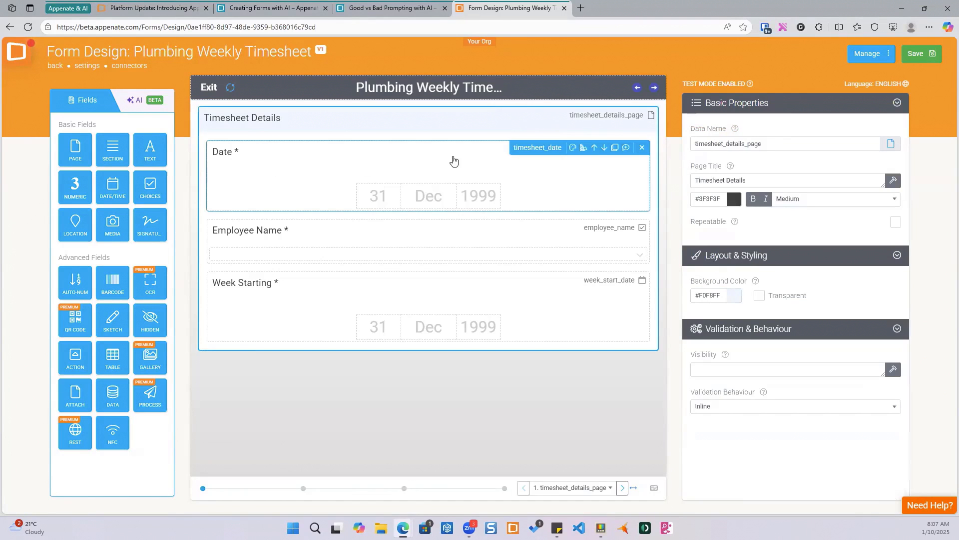
pyautogui.click(417, 163)
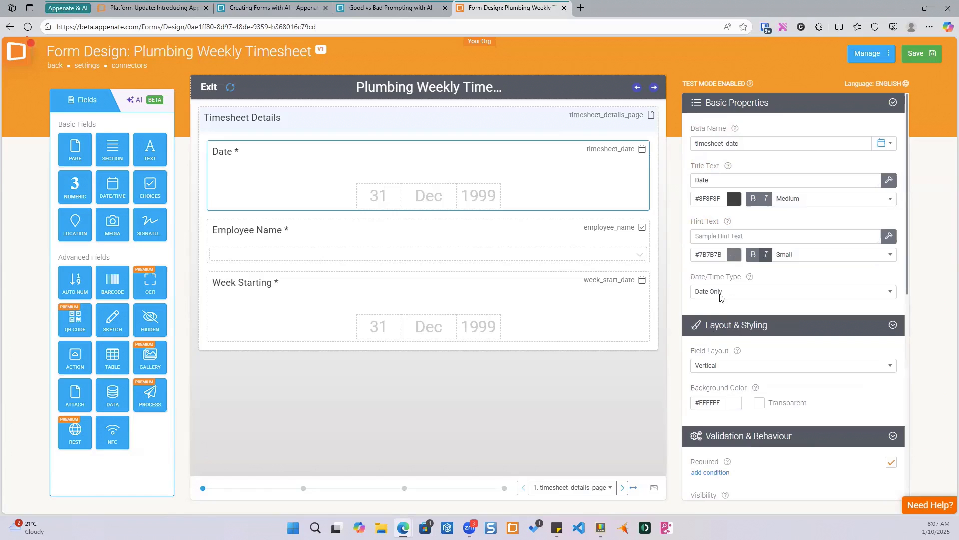
pyautogui.click(413, 235)
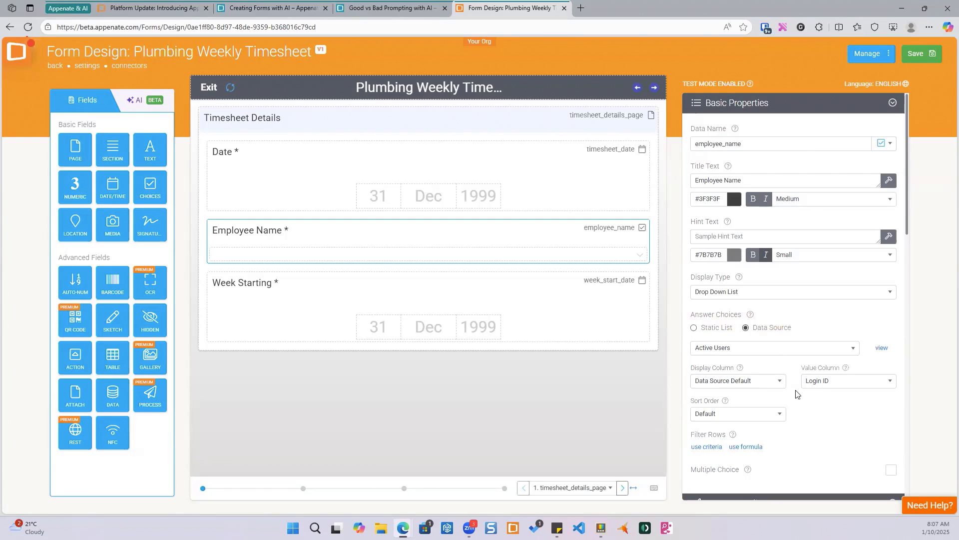
pyautogui.click(428, 289)
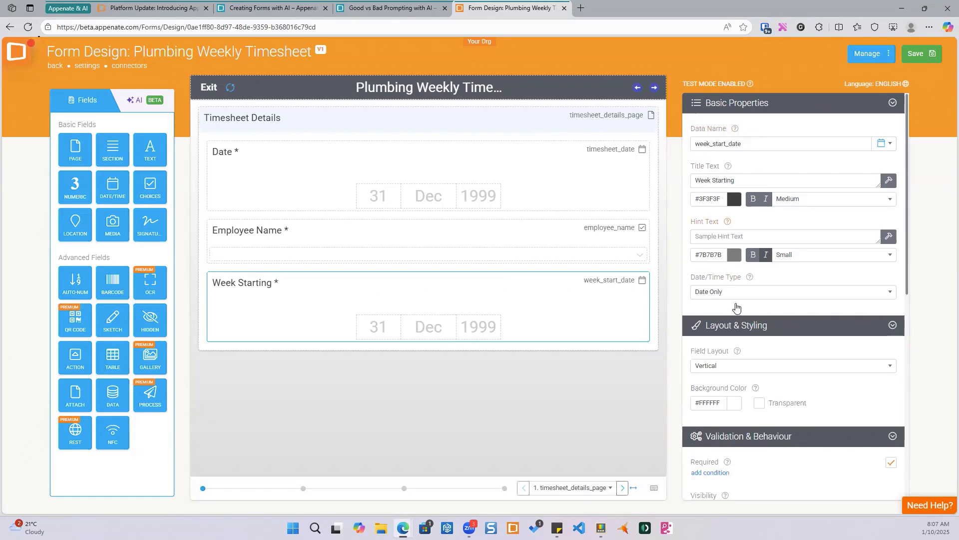
# - Scroll through the Week Starting field's validation and advanced option properties
pyautogui.scroll(-7, 735, 307)
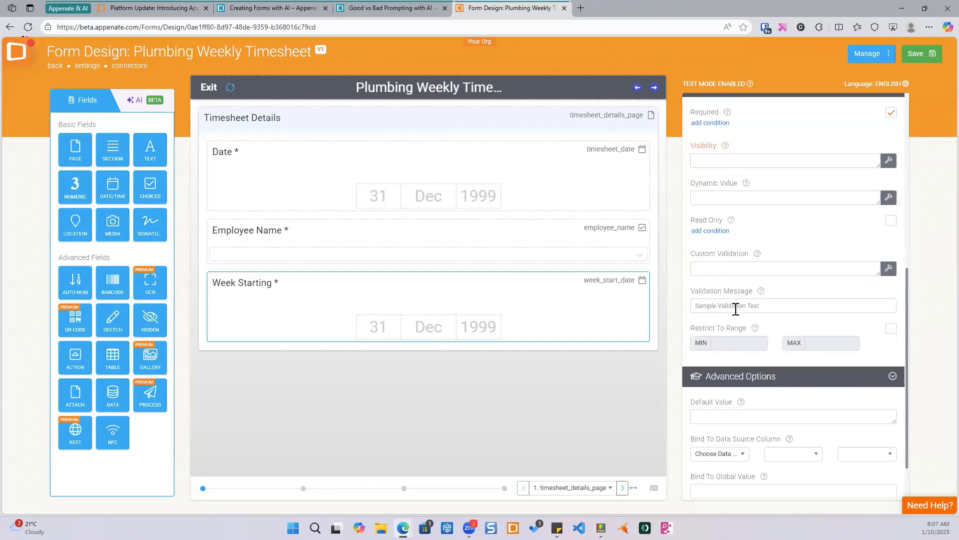
pyautogui.scroll(1, 736, 309)
pyautogui.scroll(3, 736, 311)
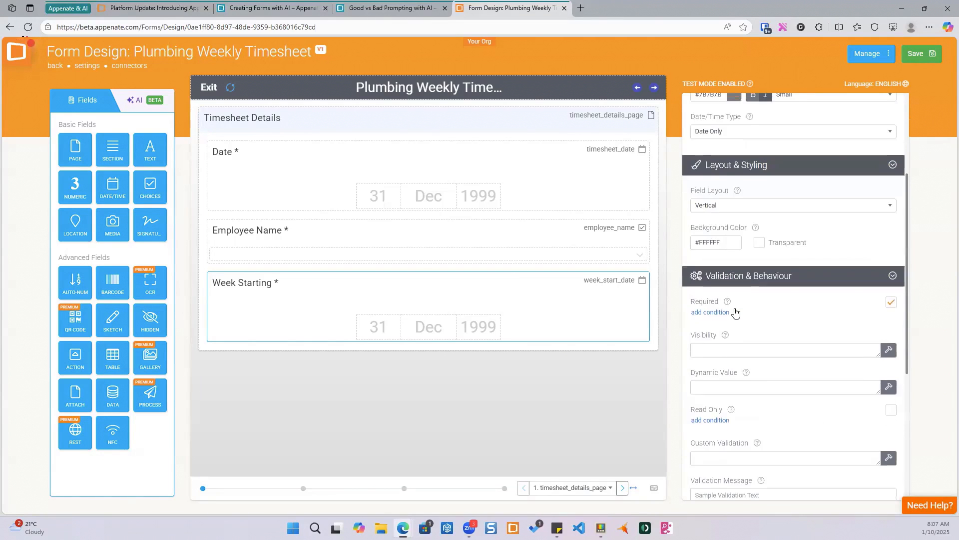
pyautogui.scroll(3, 735, 311)
pyautogui.moveTo(442, 299)
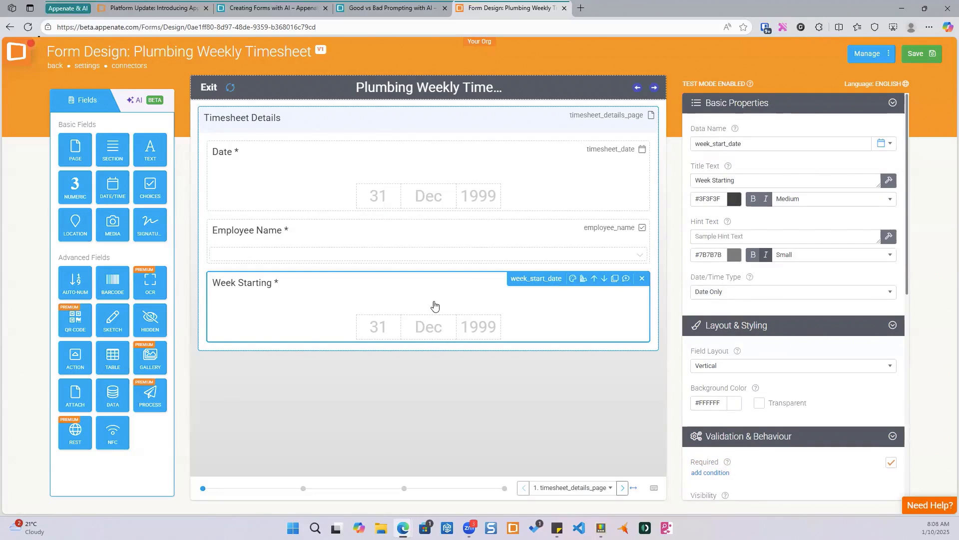
# - Open the Daily Work Log page and inspect the Day field's answer choices and the Job Description field's properties
pyautogui.click(303, 489)
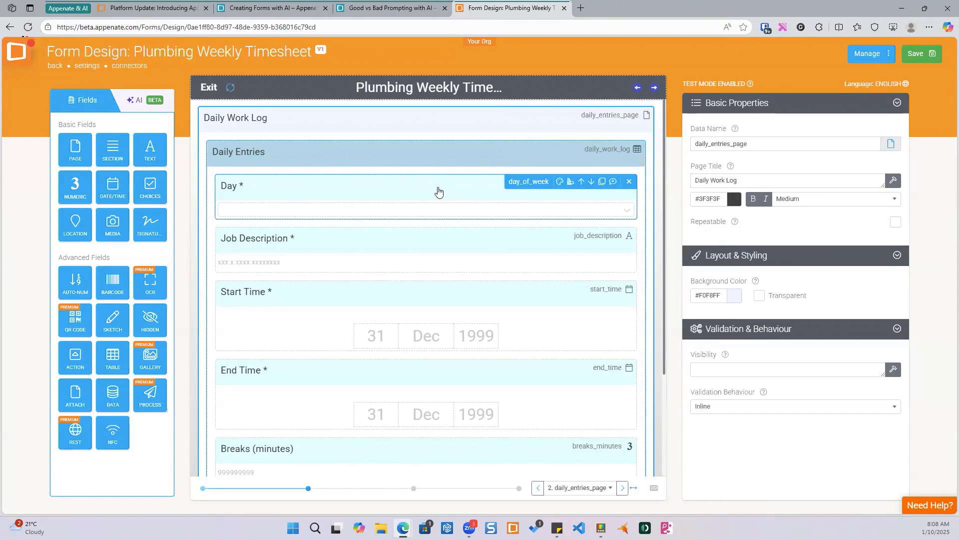
pyautogui.click(439, 191)
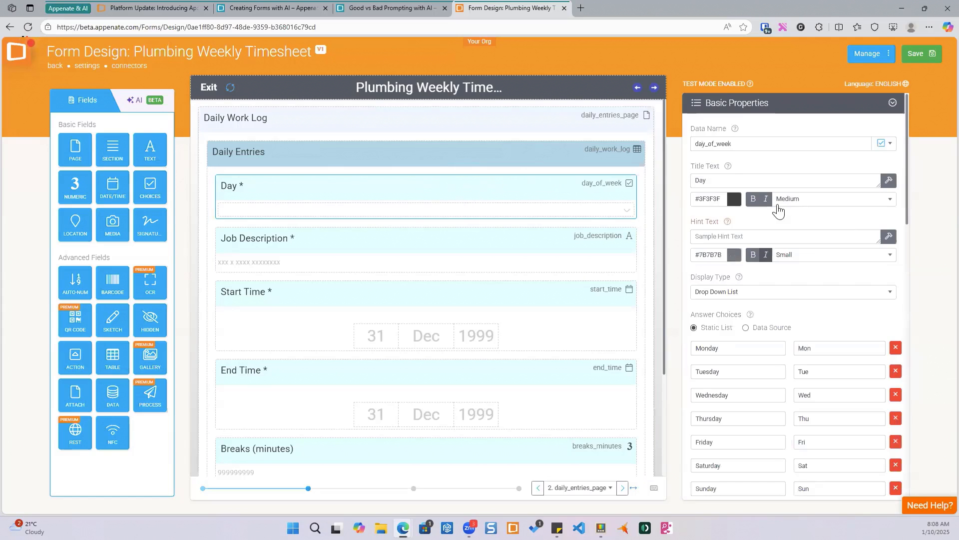
pyautogui.scroll(-3, 777, 208)
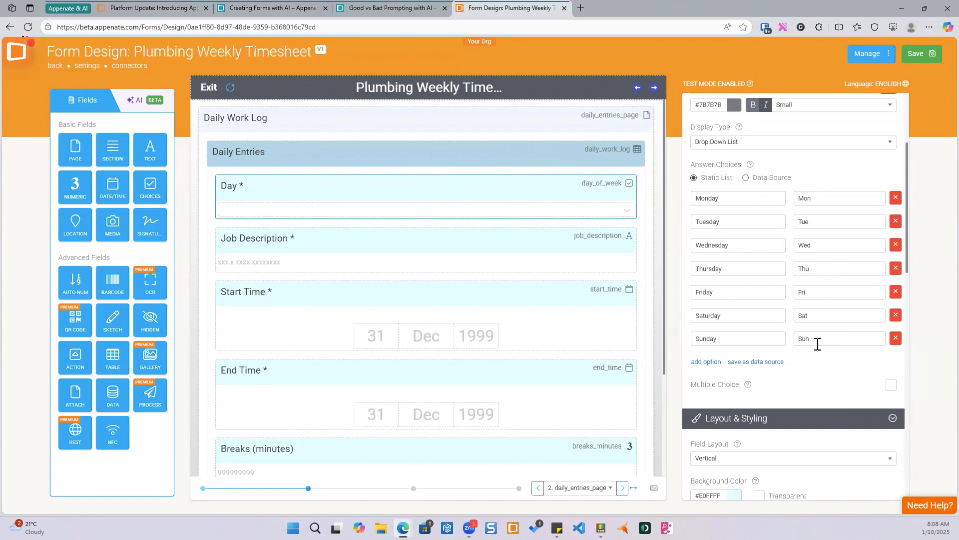
pyautogui.click(428, 243)
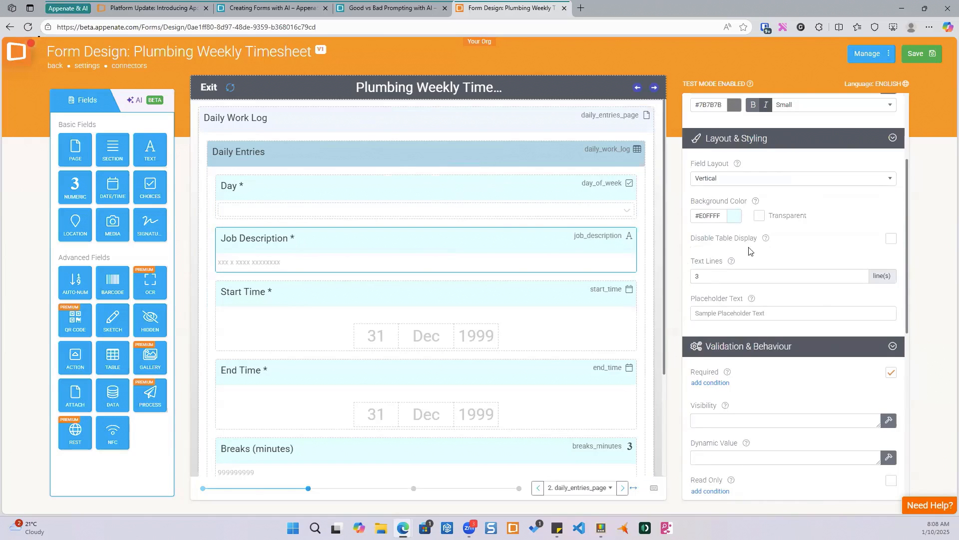
pyautogui.doubleClick(698, 276)
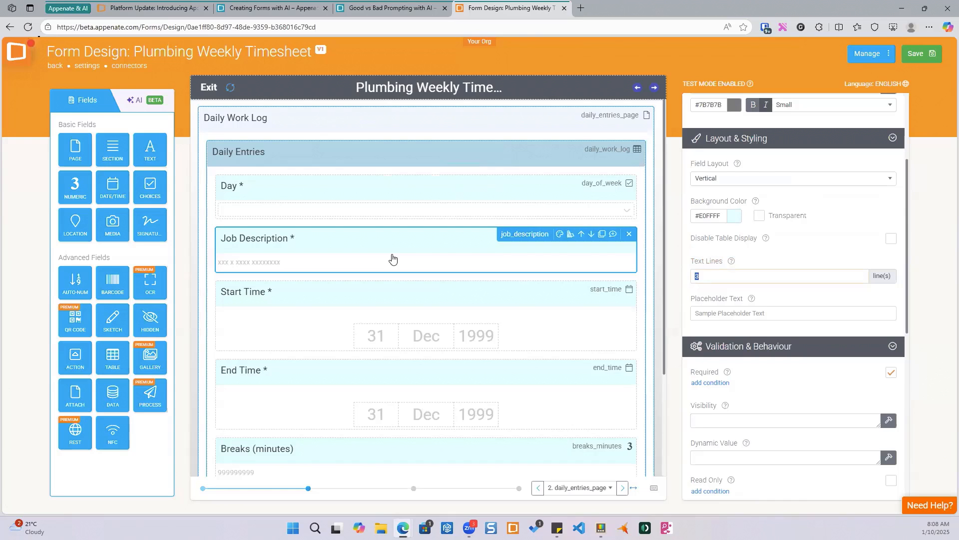
# - Inspect the properties of the Start Time, Breaks (minutes) and Total Hours for Day fields
pyautogui.click(413, 305)
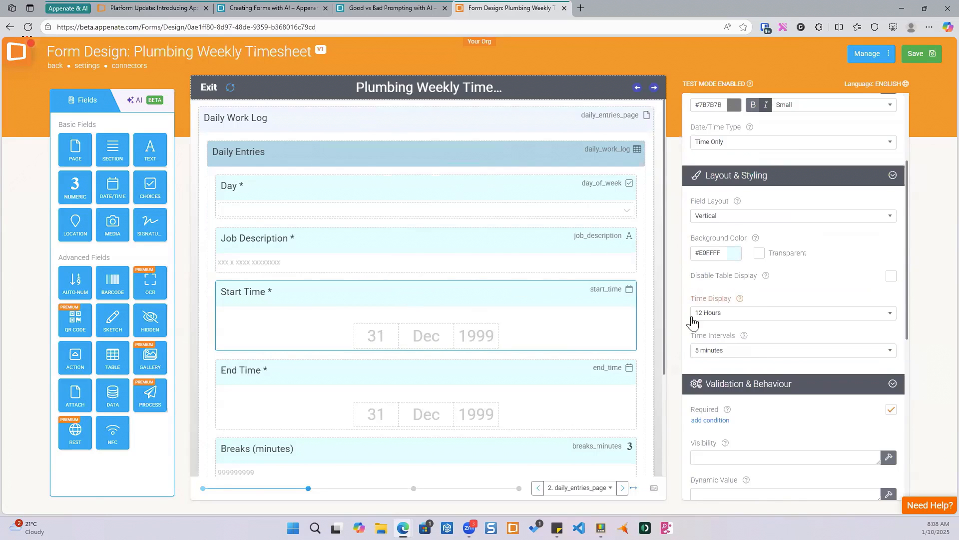
pyautogui.scroll(-2, 421, 320)
pyautogui.scroll(-1, 421, 317)
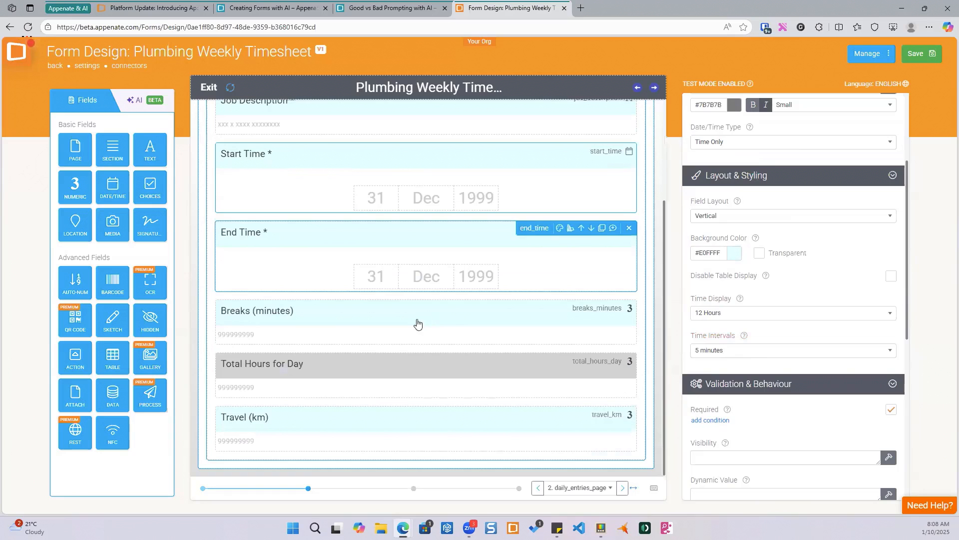
pyautogui.click(418, 325)
pyautogui.scroll(-6, 732, 214)
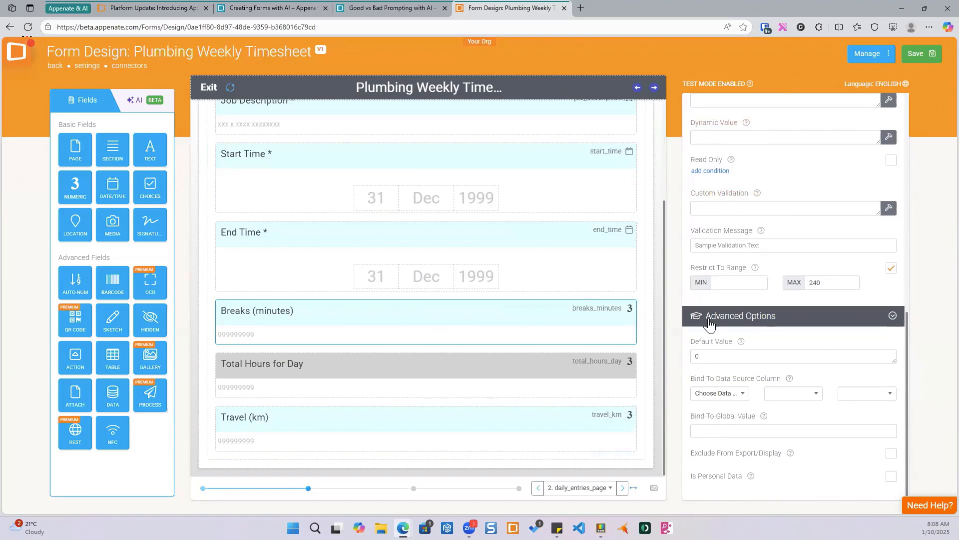
pyautogui.click(426, 372)
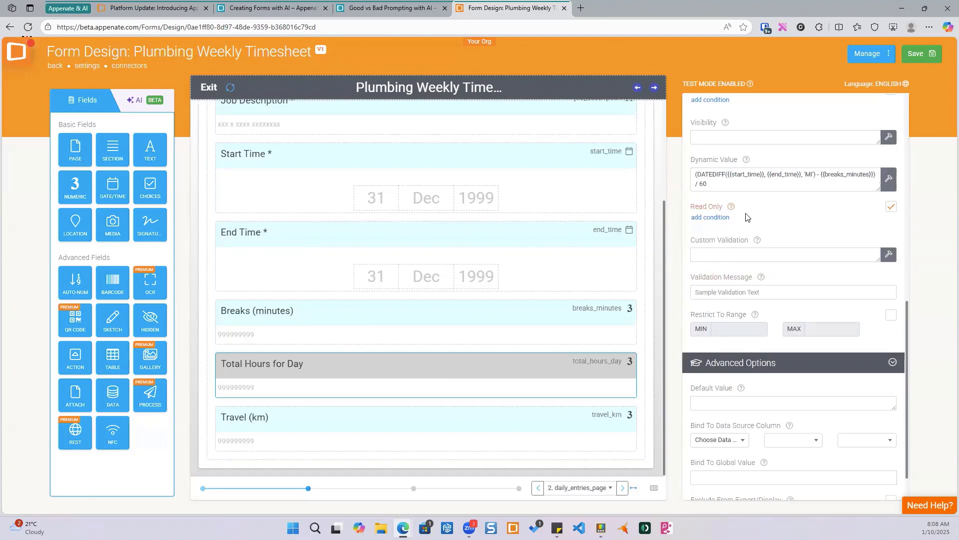
# - Edit the Total Hours for Day dynamic value formula in the Formula Builder to use DIV 60 instead of / 60
pyautogui.scroll(2, 746, 215)
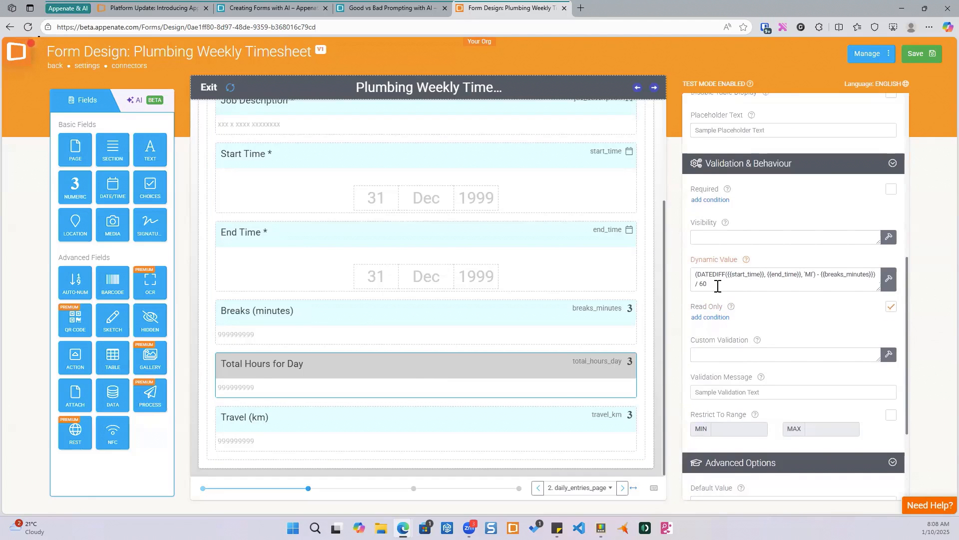
pyautogui.click(889, 280)
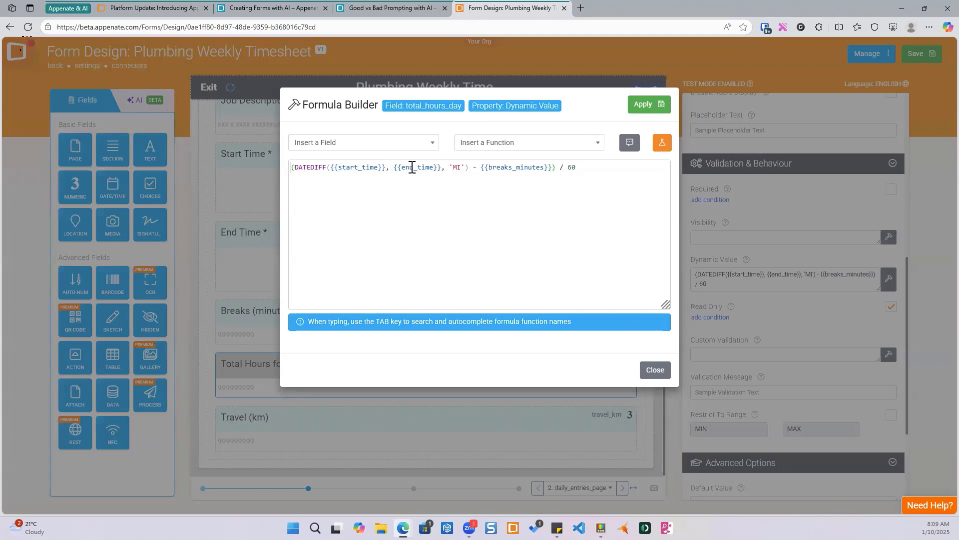
pyautogui.moveTo(454, 167); pyautogui.dragTo(460, 167)
pyautogui.moveTo(469, 168); pyautogui.dragTo(294, 167)
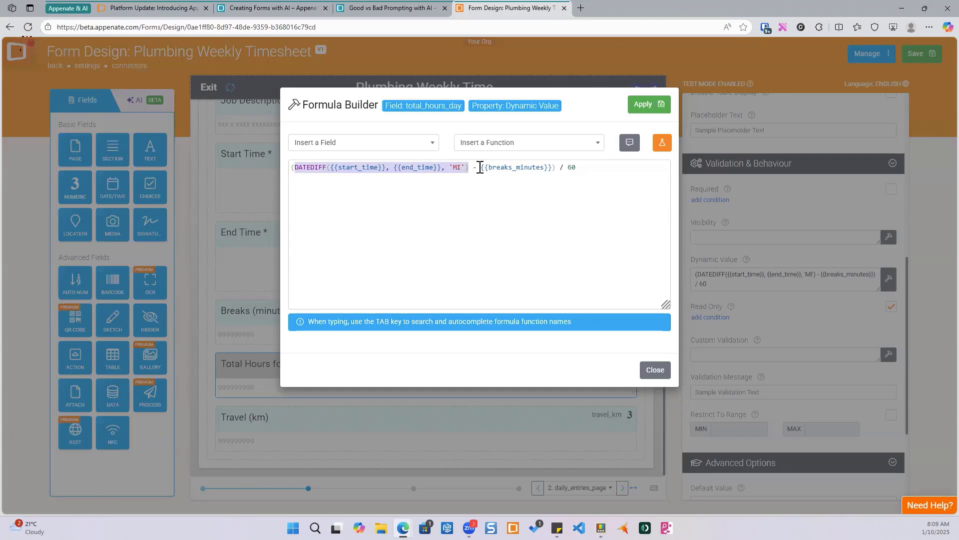
pyautogui.click(557, 168)
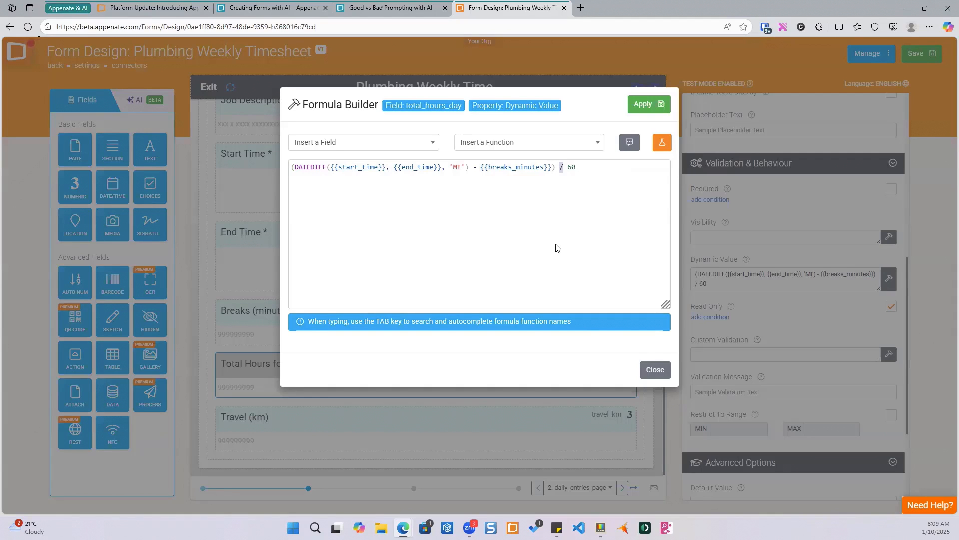
pyautogui.write('IV')
pyautogui.click(644, 105)
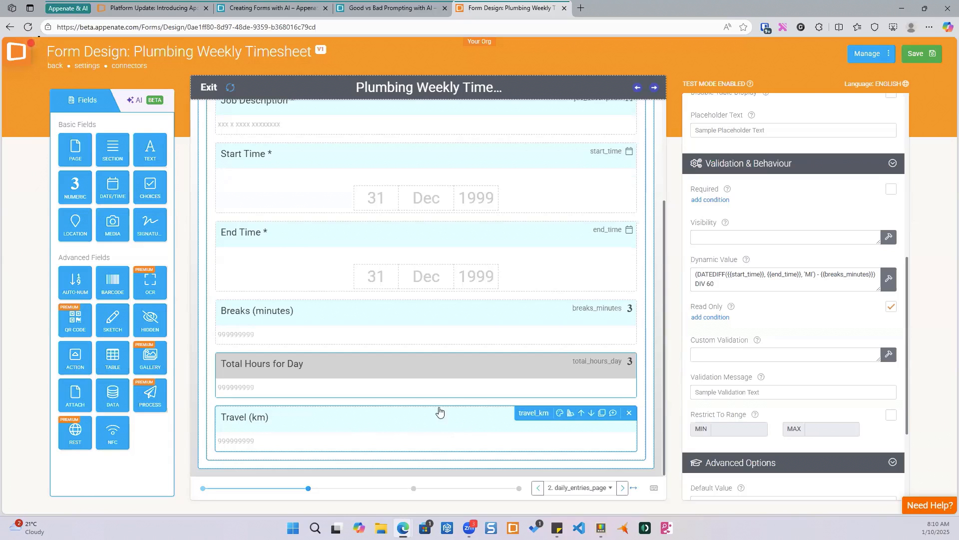
# - Select the Daily Entries table and give its New Row Button a document icon
pyautogui.scroll(3, 408, 401)
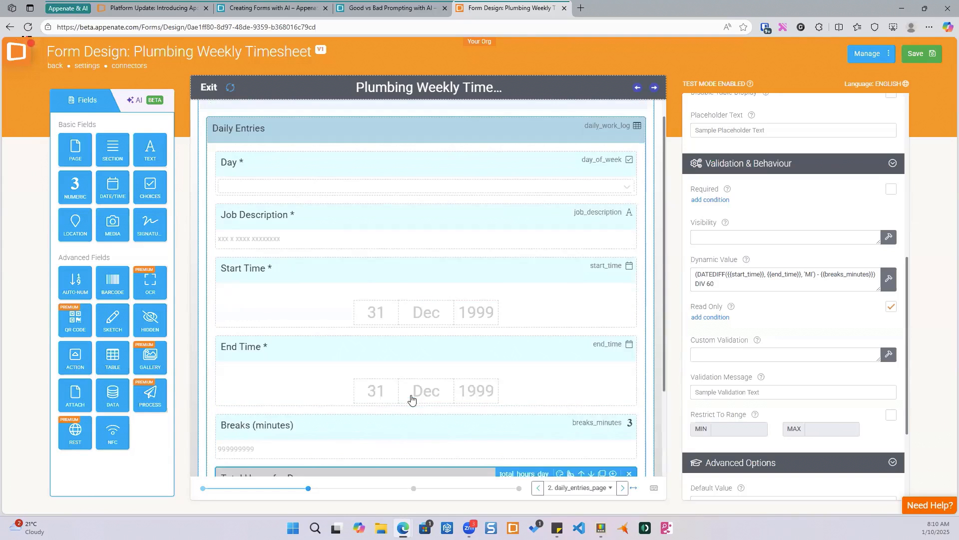
pyautogui.click(409, 155)
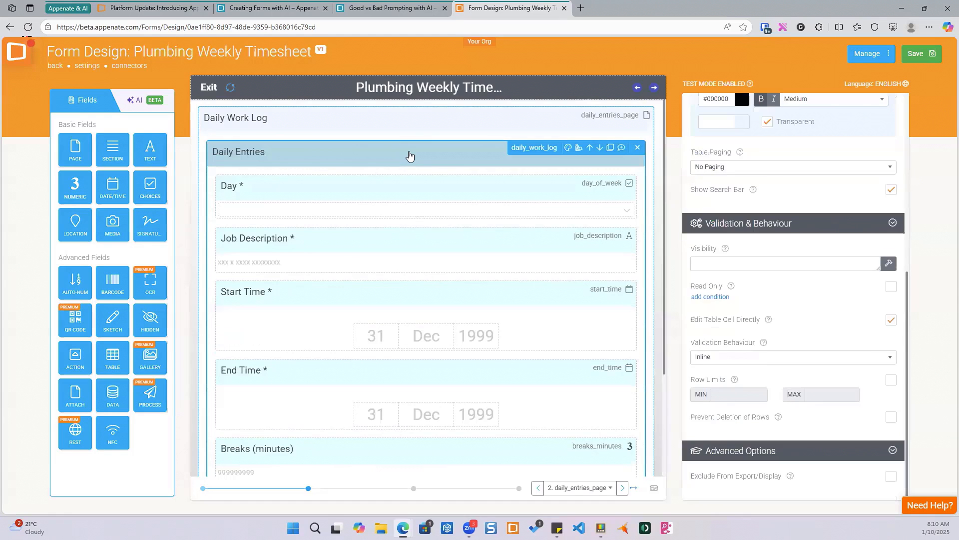
pyautogui.scroll(6, 757, 288)
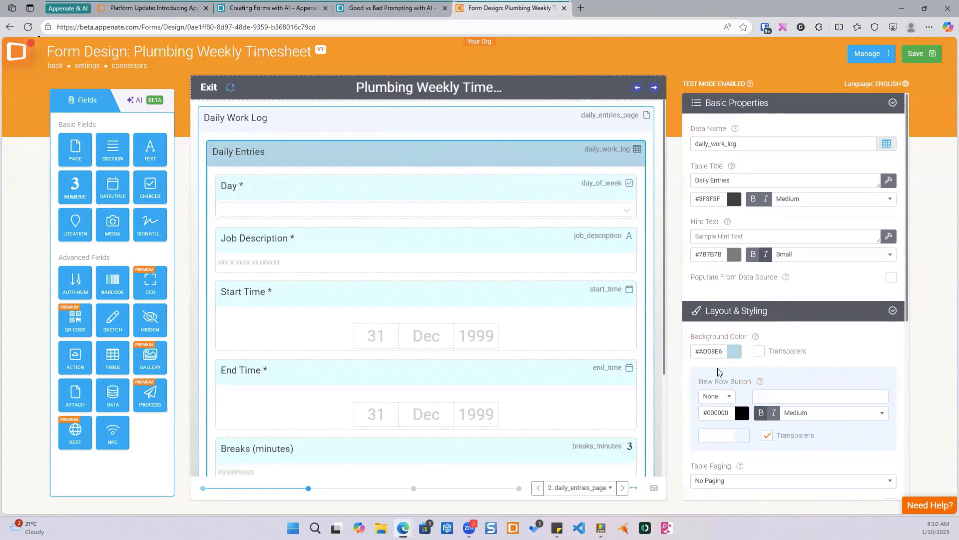
pyautogui.click(729, 397)
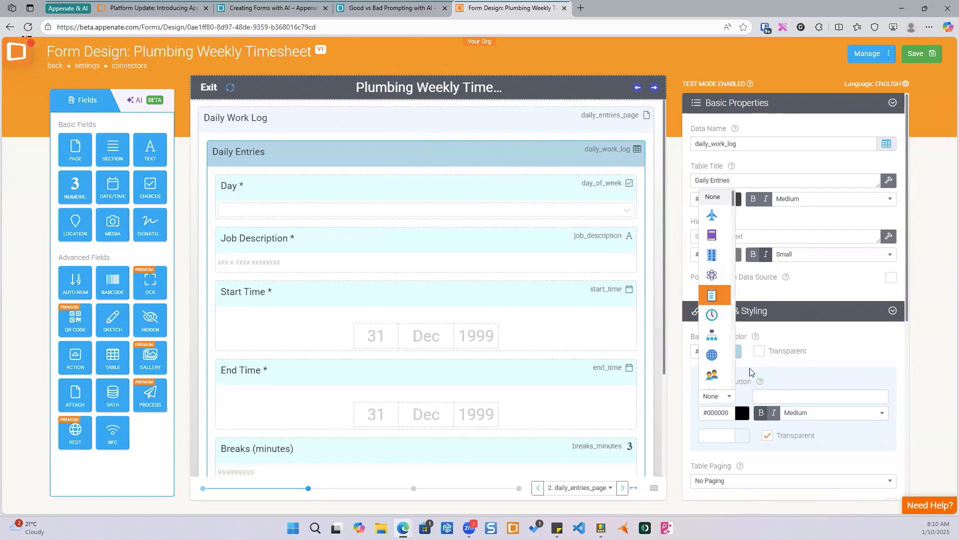
pyautogui.click(713, 299)
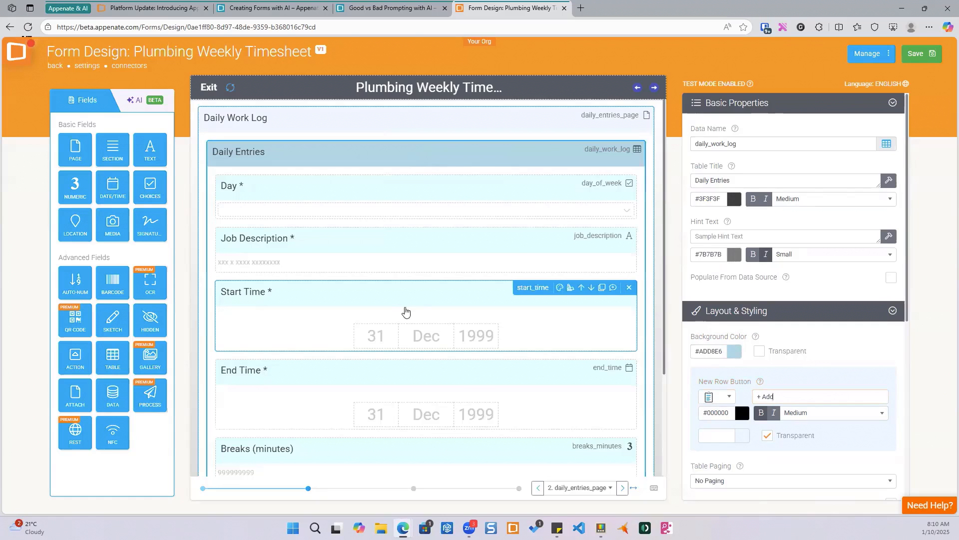
# - Add an Action field below Travel (km) and label its third action button Back
pyautogui.scroll(-3, 395, 311)
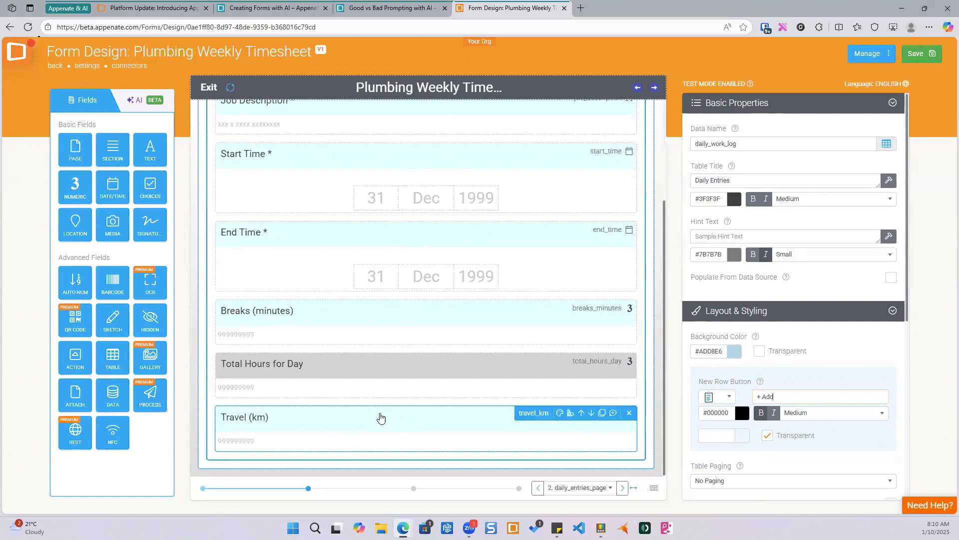
pyautogui.moveTo(74, 356); pyautogui.dragTo(440, 431)
pyautogui.moveTo(733, 309); pyautogui.dragTo(674, 309)
pyautogui.write('Back')
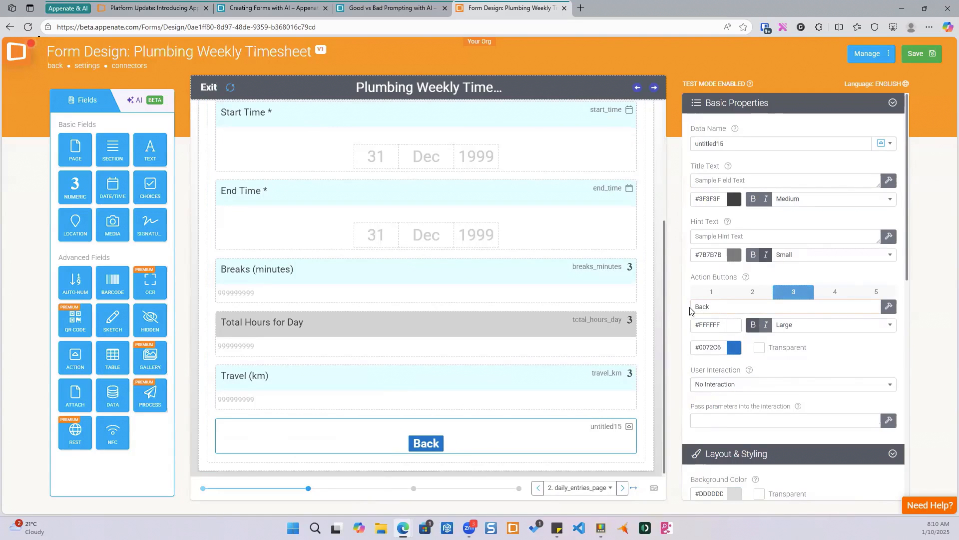
# - Set the Back button to Jump To Form Location targeting daily_entries_page
pyautogui.click(791, 384)
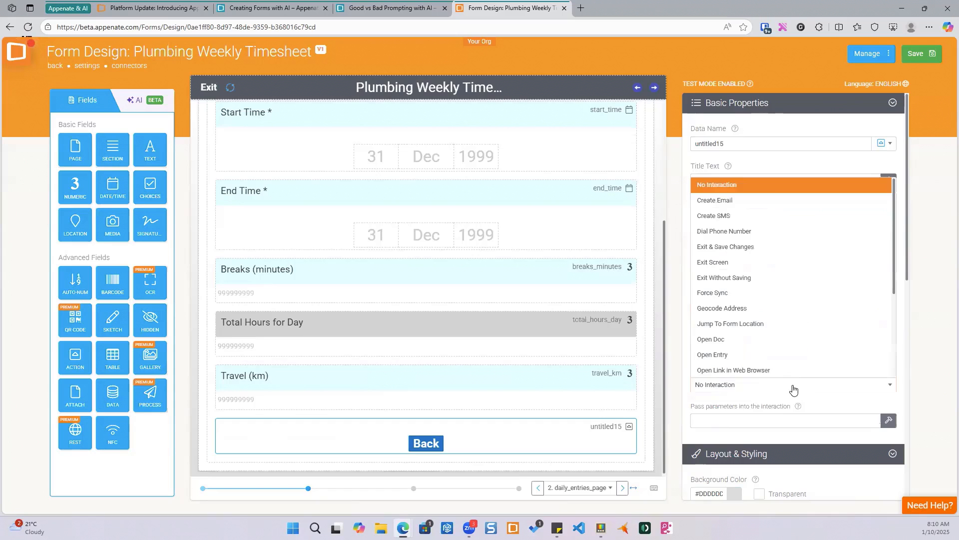
pyautogui.click(781, 324)
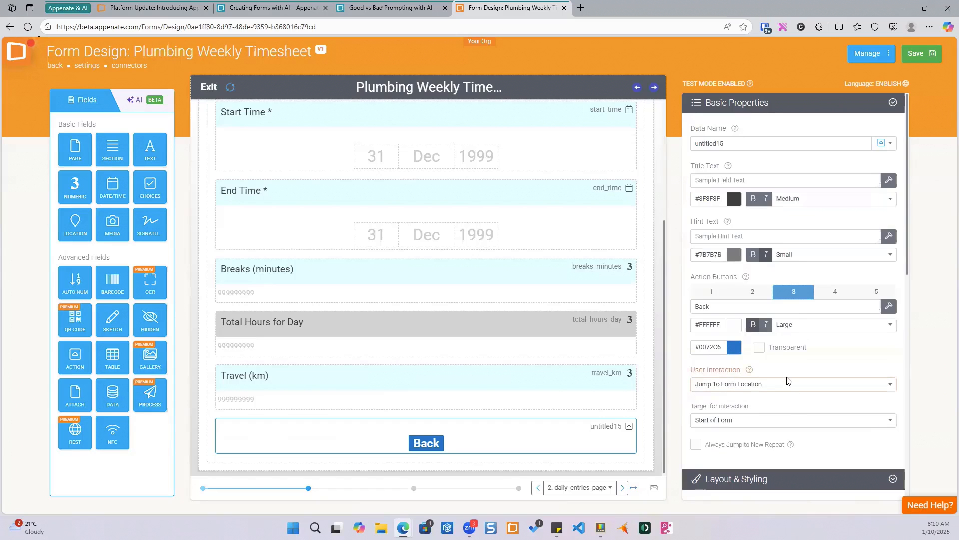
pyautogui.scroll(-1, 784, 417)
pyautogui.click(781, 371)
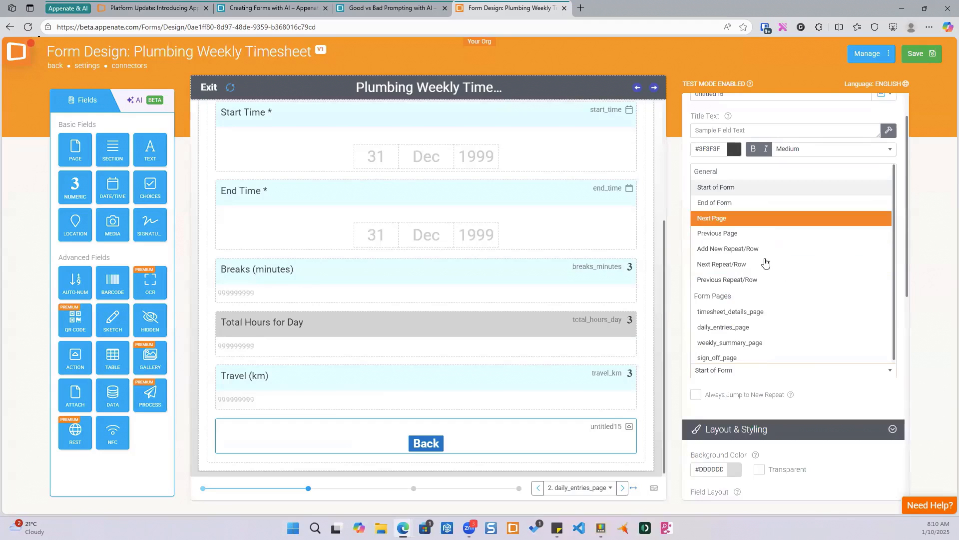
pyautogui.click(758, 326)
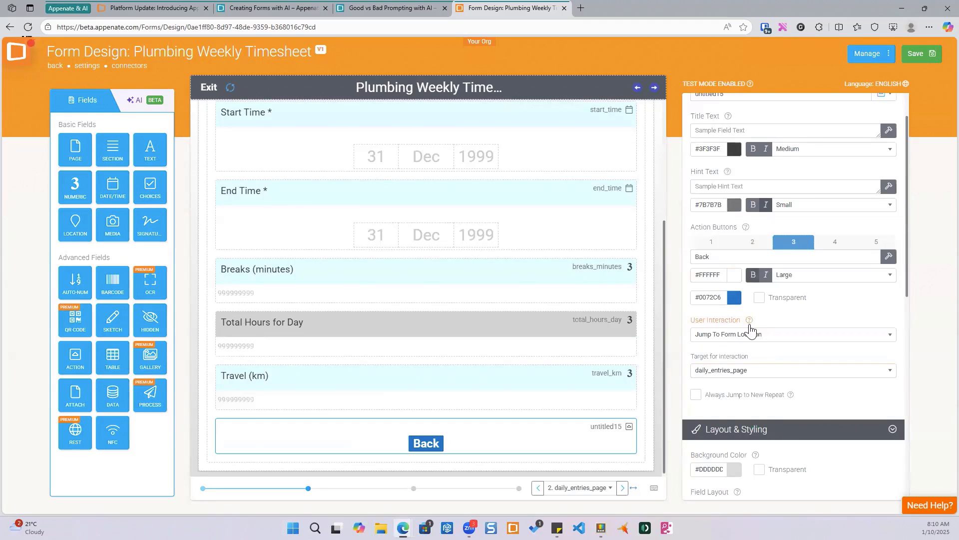
# - Enable the fifth action button and label it + Add
pyautogui.click(872, 244)
pyautogui.click(701, 255)
pyautogui.write('+ Add')
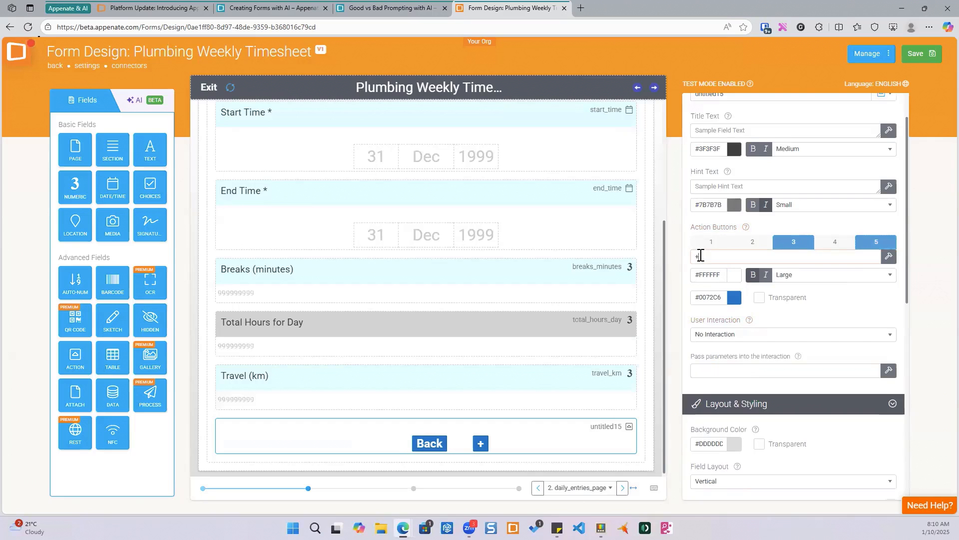
# - Set the + Add button to Jump To Form Location targeting Add New Repeat/Row, with Always Jump to New Repeat enabled
pyautogui.click(770, 335)
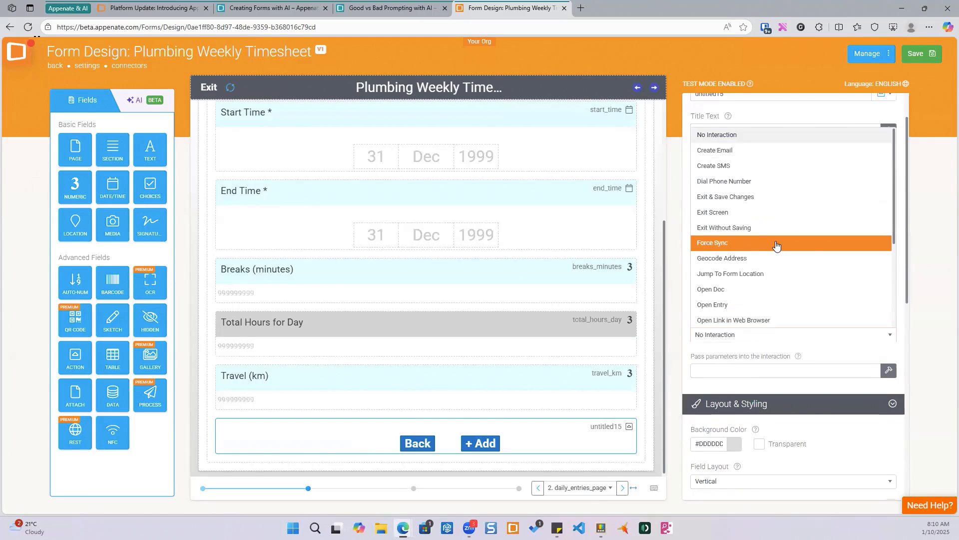
pyautogui.scroll(-2, 776, 244)
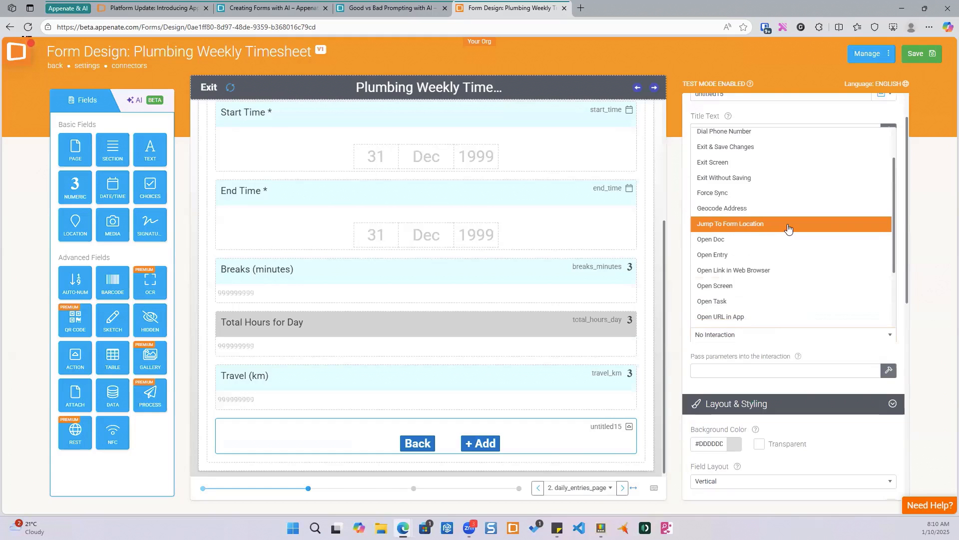
pyautogui.click(788, 225)
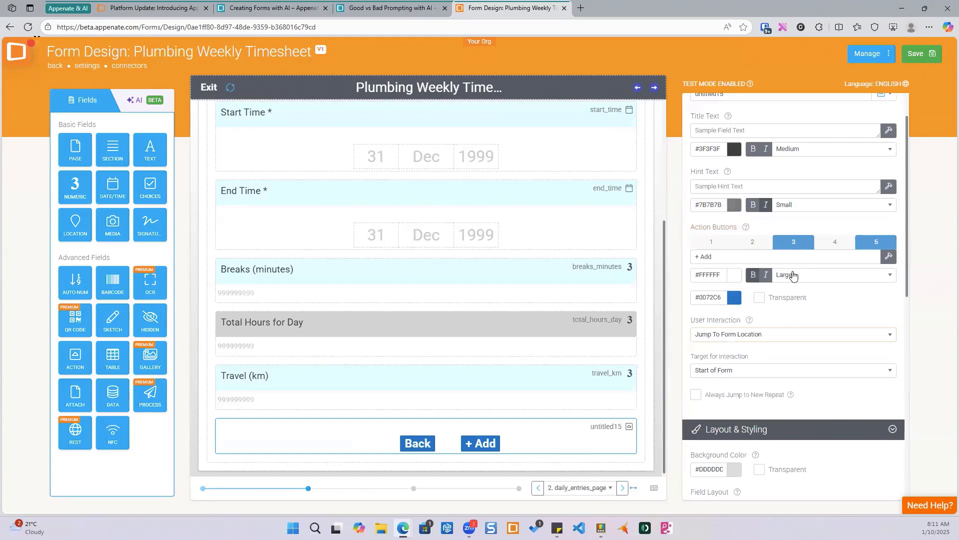
pyautogui.scroll(-1, 794, 280)
pyautogui.click(782, 320)
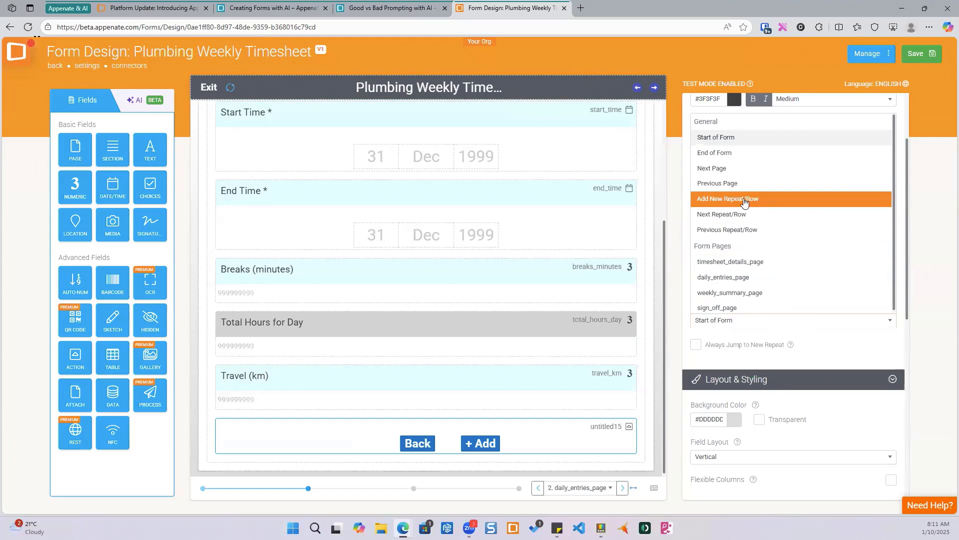
pyautogui.click(723, 199)
pyautogui.click(696, 345)
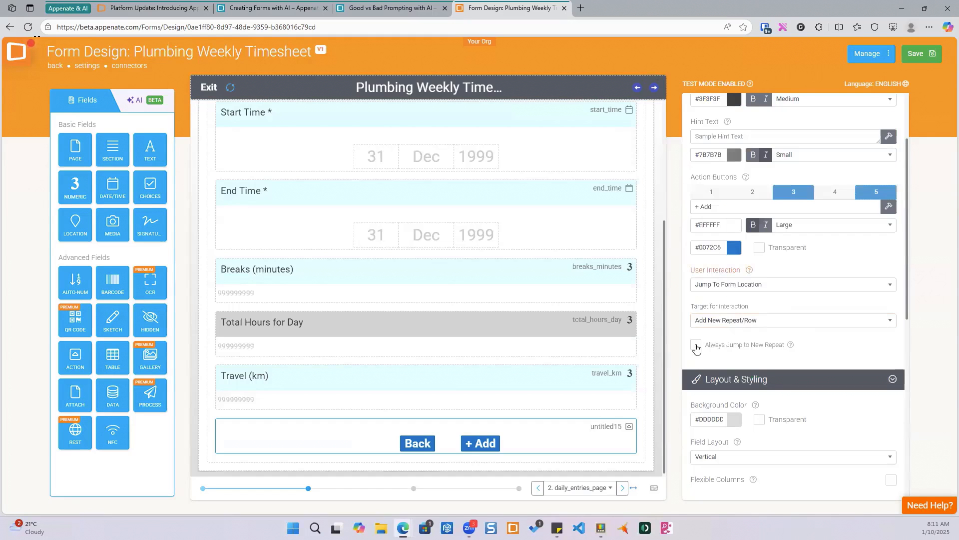
# - Rename the action field's data name to btnNav1
pyautogui.scroll(2, 742, 150)
pyautogui.moveTo(743, 141); pyautogui.dragTo(679, 146)
pyautogui.write('btnNav1')
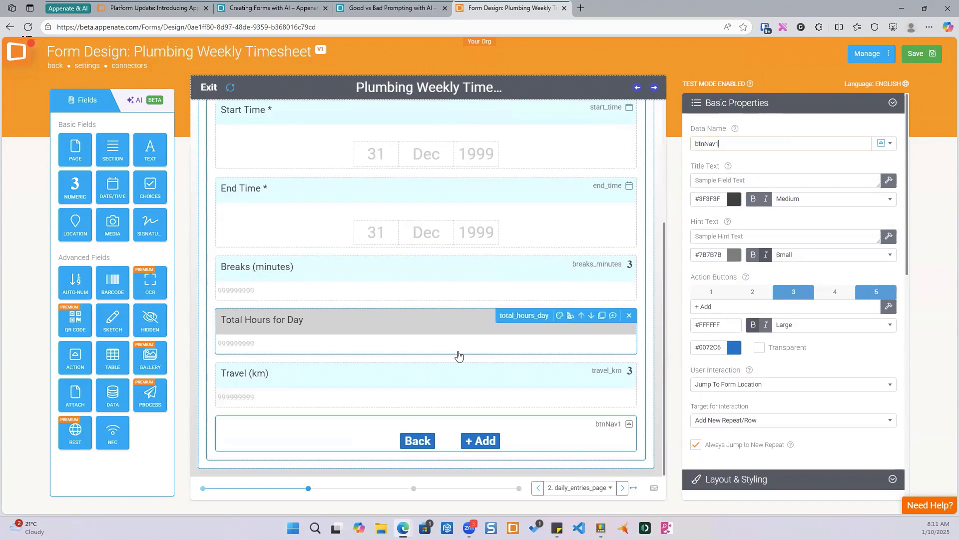
# - On the Weekly Summary page, wrap the field reference in Total Weekly Hours' dynamic value formula to read SUM({{total_hours_day}})
pyautogui.scroll(4, 405, 360)
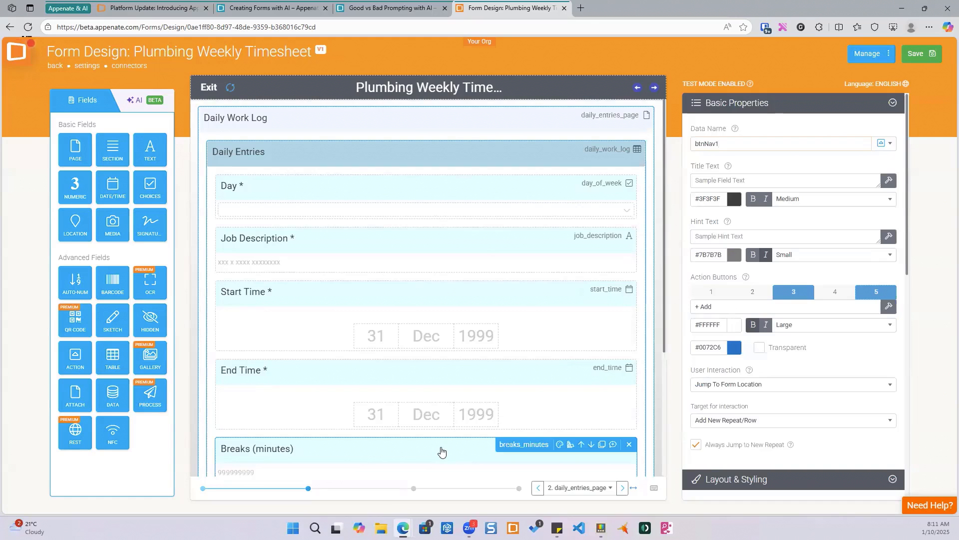
pyautogui.scroll(-4, 442, 452)
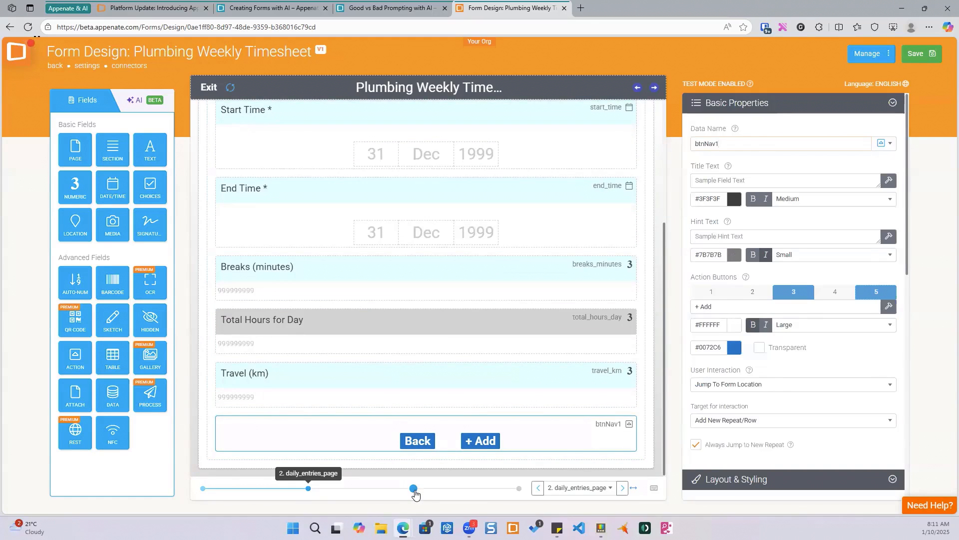
pyautogui.click(414, 489)
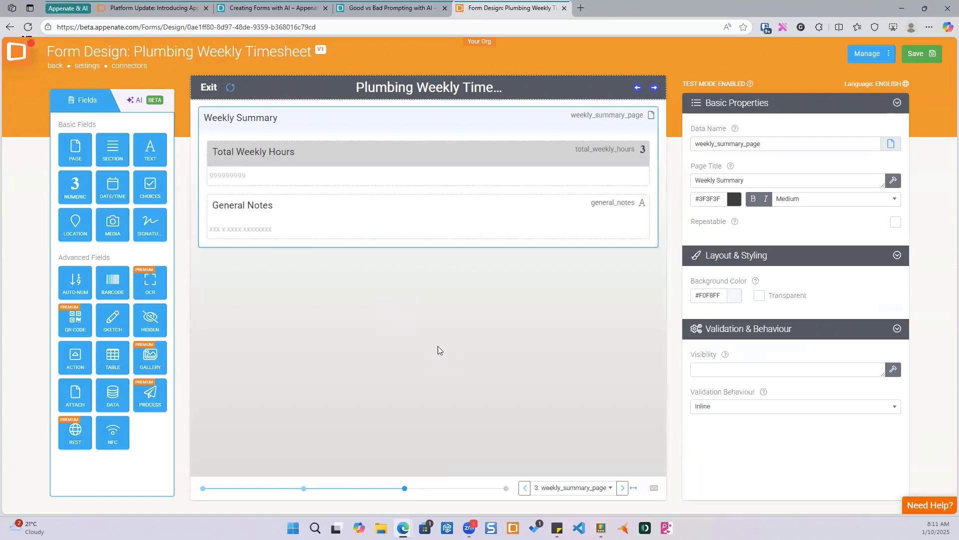
pyautogui.moveTo(220, 165)
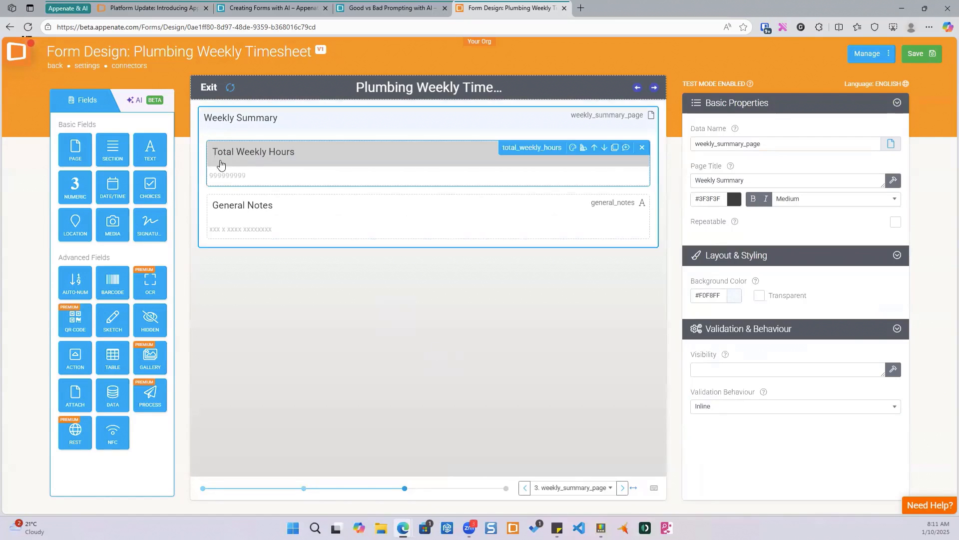
pyautogui.click(431, 165)
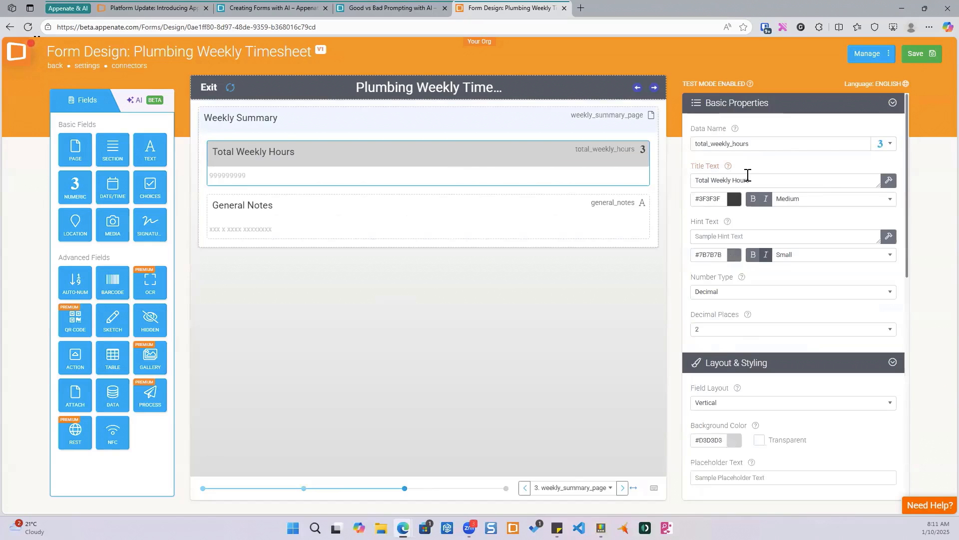
pyautogui.scroll(-4, 740, 187)
pyautogui.scroll(-4, 740, 187)
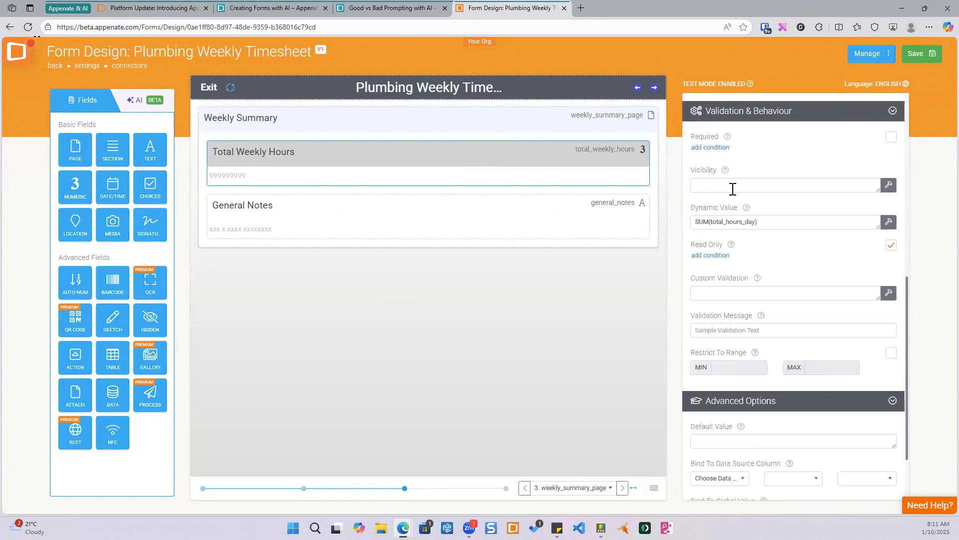
pyautogui.click(889, 222)
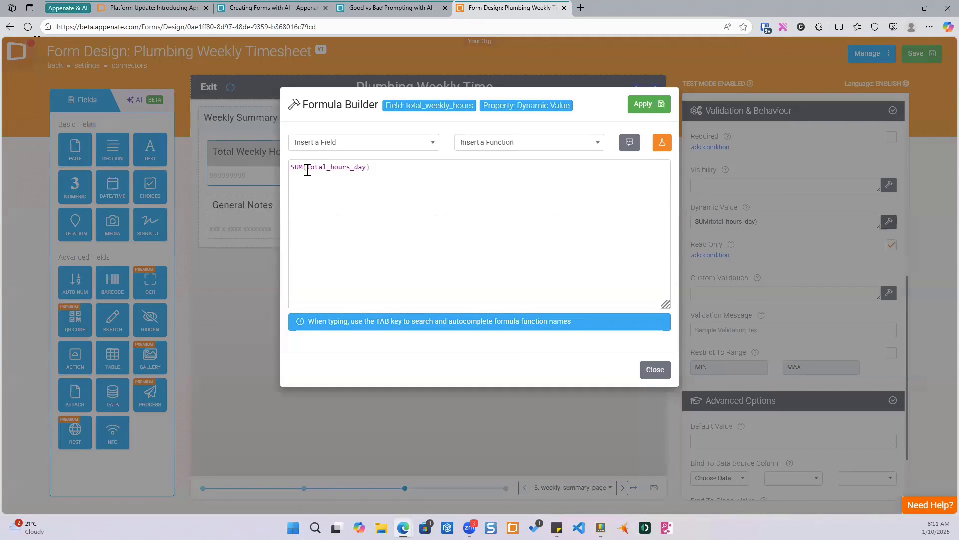
pyautogui.click(307, 168)
pyautogui.write('{{')
pyautogui.write('}}')
pyautogui.click(644, 105)
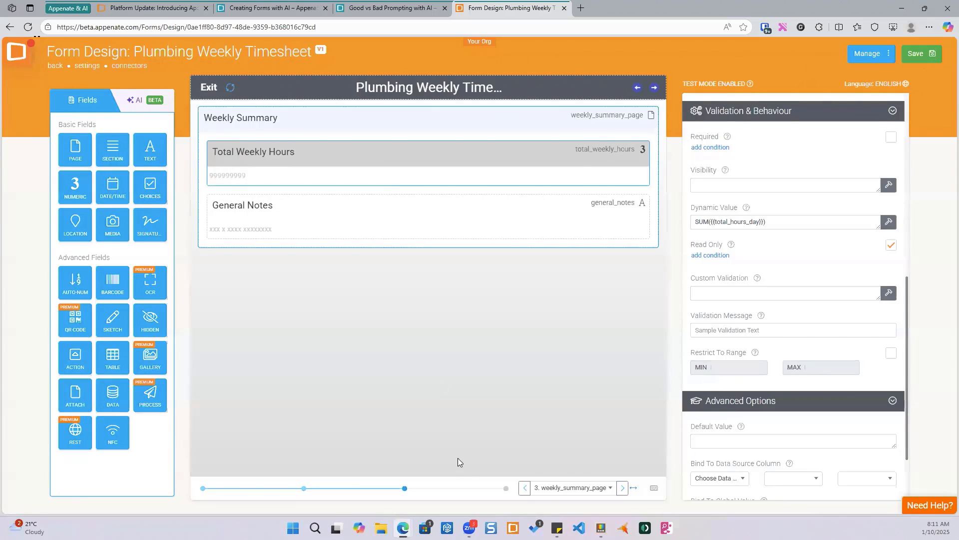
# - Save the form design
pyautogui.click(506, 488)
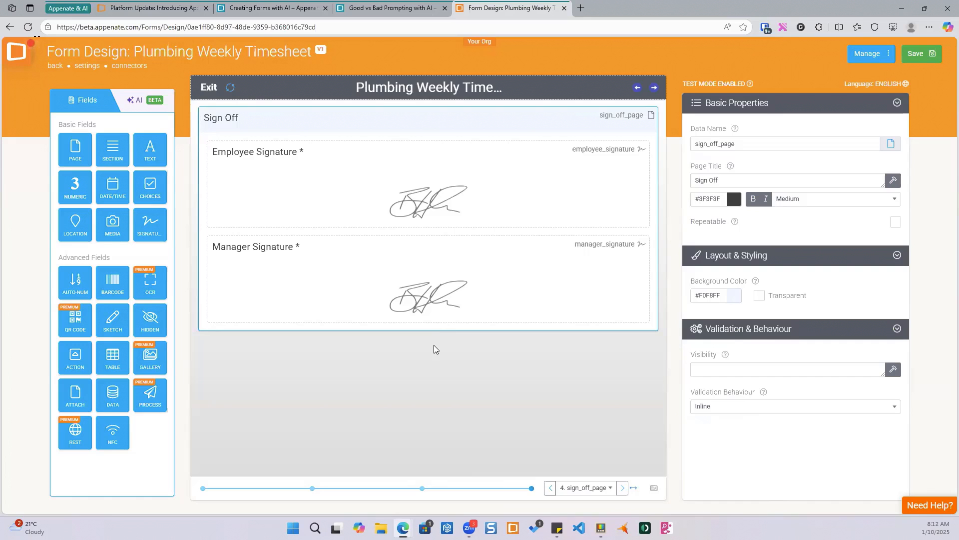
pyautogui.click(916, 58)
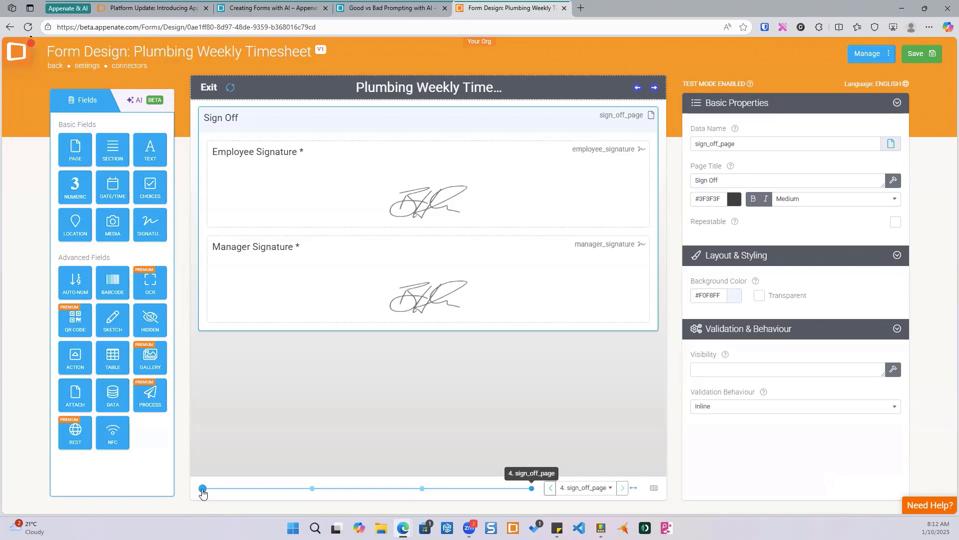
# - Inspect the dynamic value formula of Total Hours for Day on the daily entries page
pyautogui.click(309, 488)
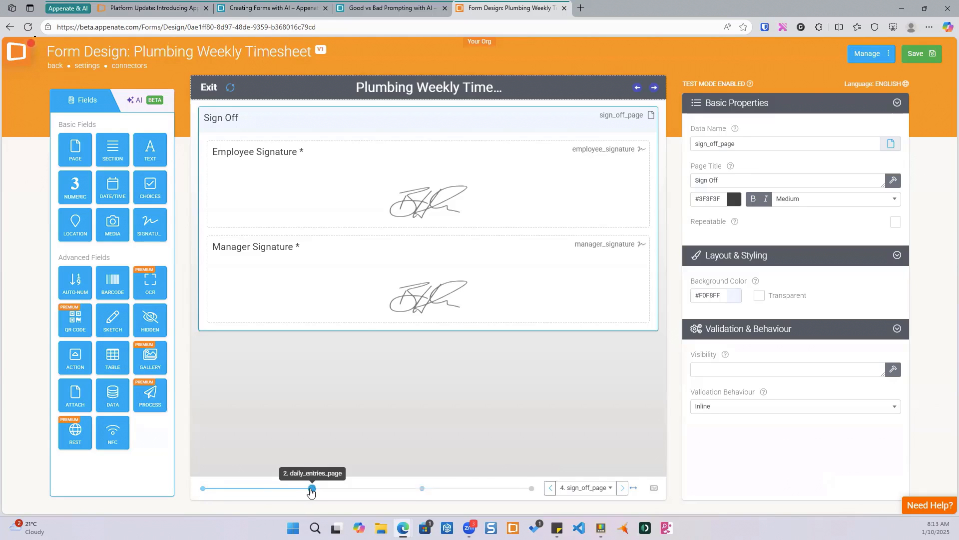
pyautogui.scroll(-3, 415, 306)
pyautogui.scroll(-1, 417, 305)
pyautogui.click(407, 334)
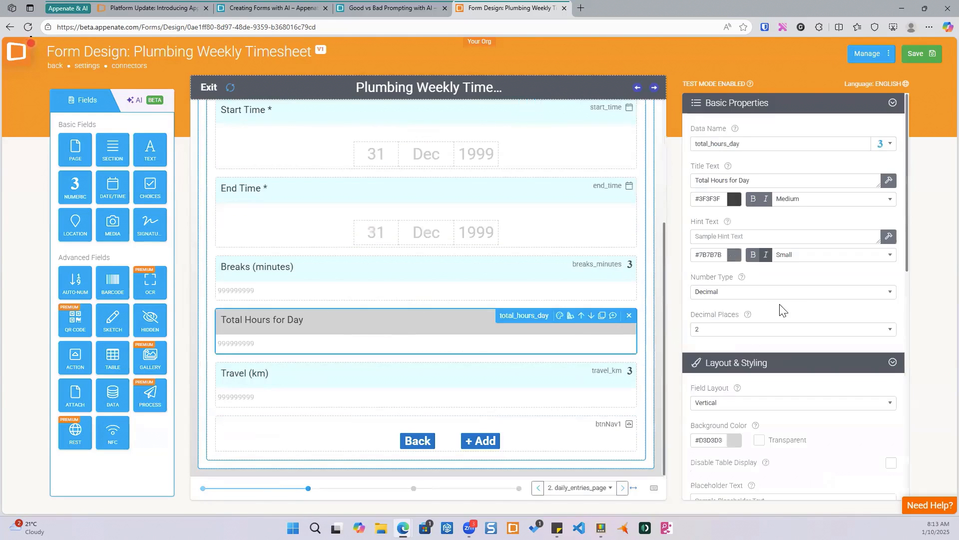
pyautogui.scroll(-5, 783, 306)
pyautogui.scroll(-1, 784, 308)
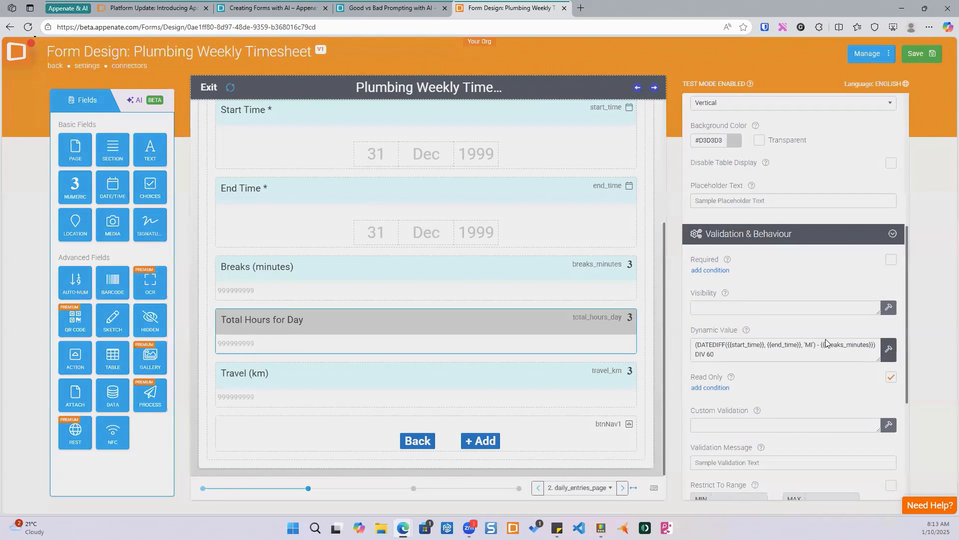
pyautogui.click(889, 350)
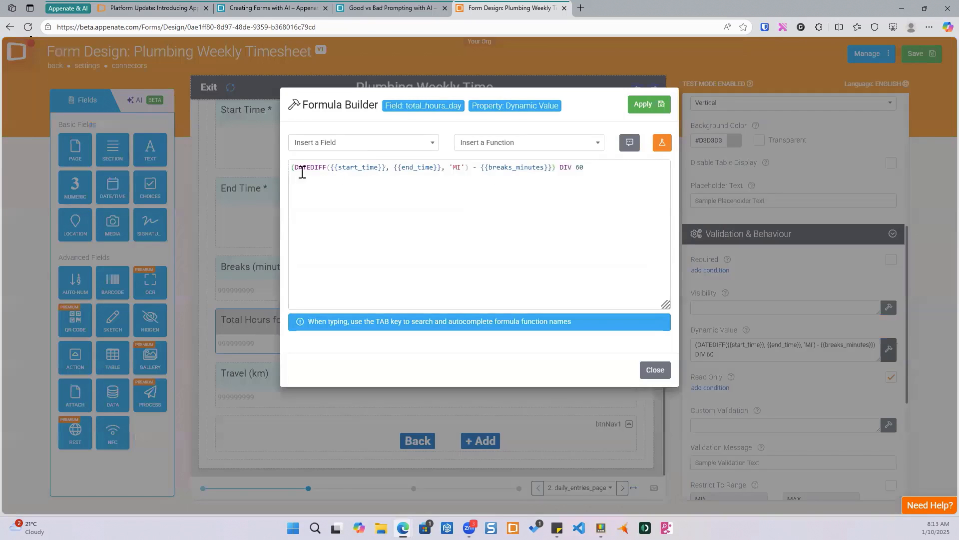
pyautogui.doubleClick(311, 170)
pyautogui.click(655, 370)
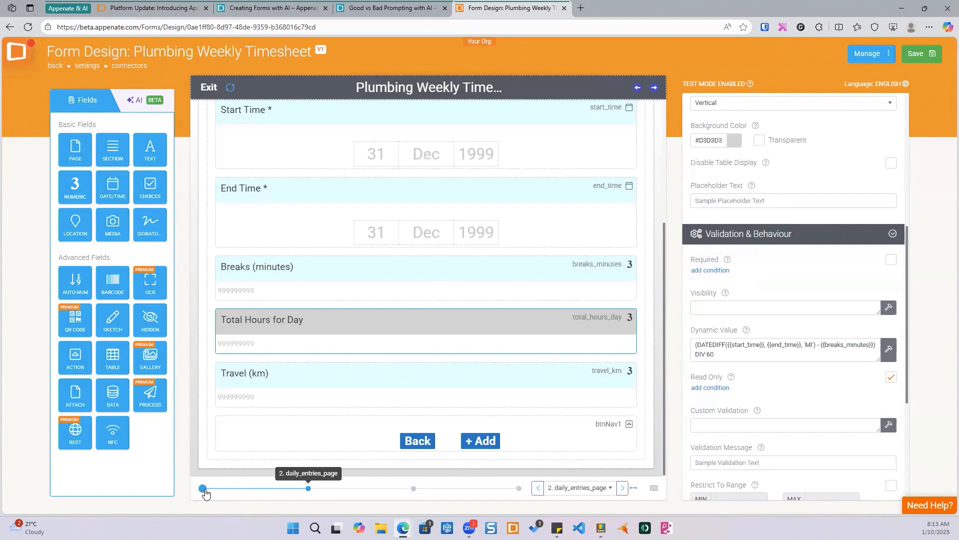
# - Ask the AI assistant: "on page 2, add in an hourly rate field, then add another field that multiplies the rate and hours worked."
pyautogui.scroll(4, 448, 335)
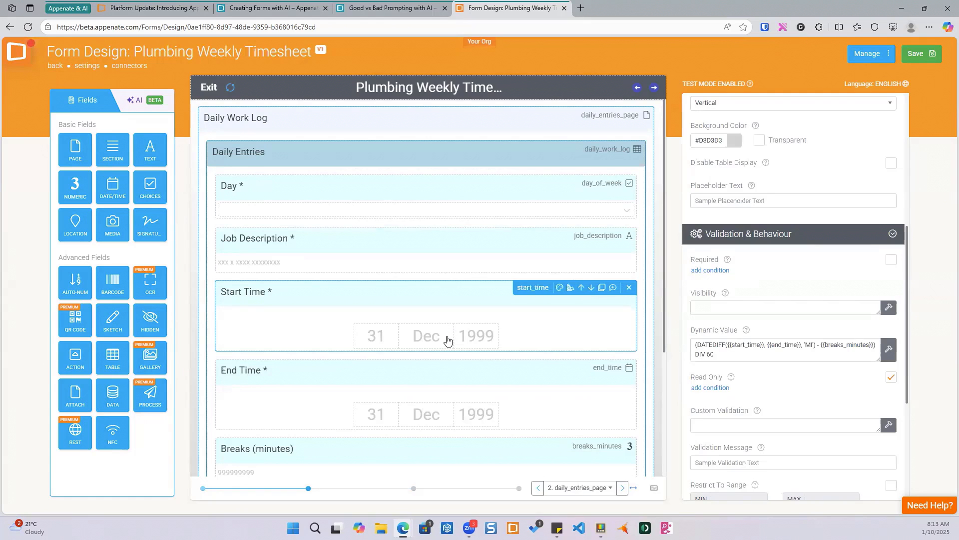
pyautogui.scroll(-4, 425, 336)
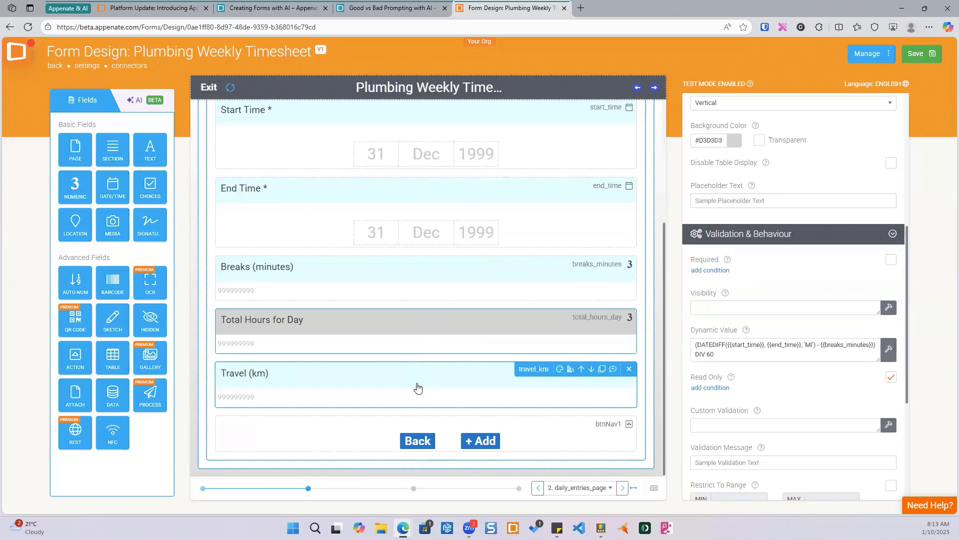
pyautogui.click(139, 107)
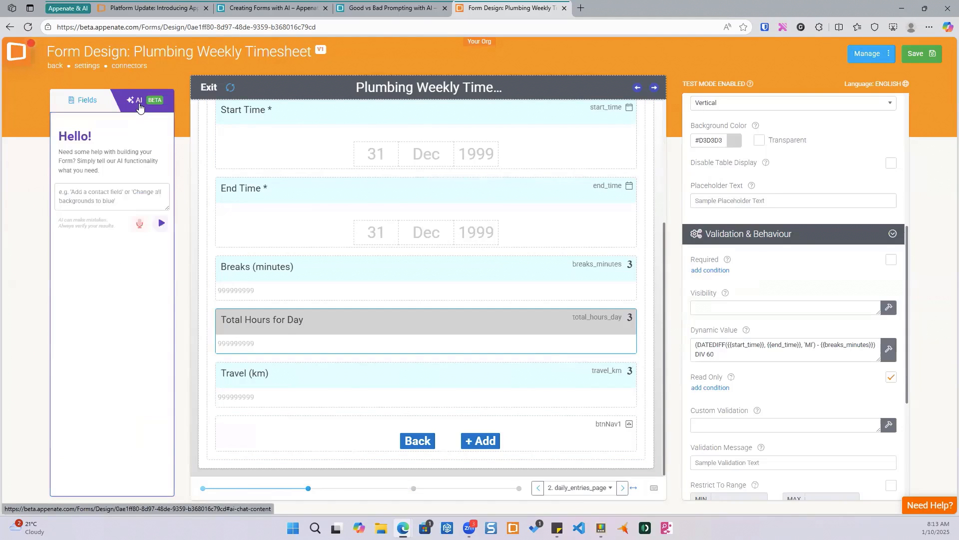
pyautogui.click(81, 196)
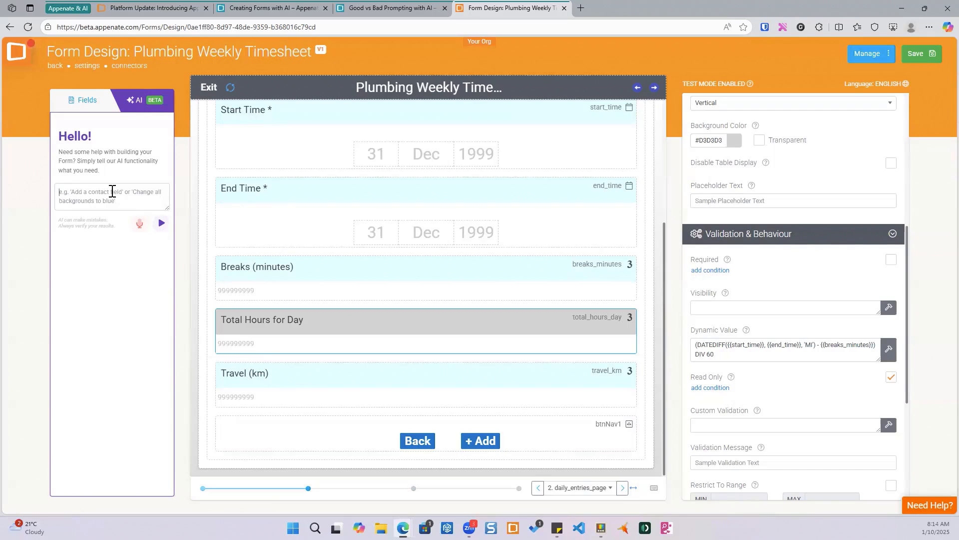
pyautogui.write('on page 2, add in ar')
pyautogui.write(' hourly rate field')
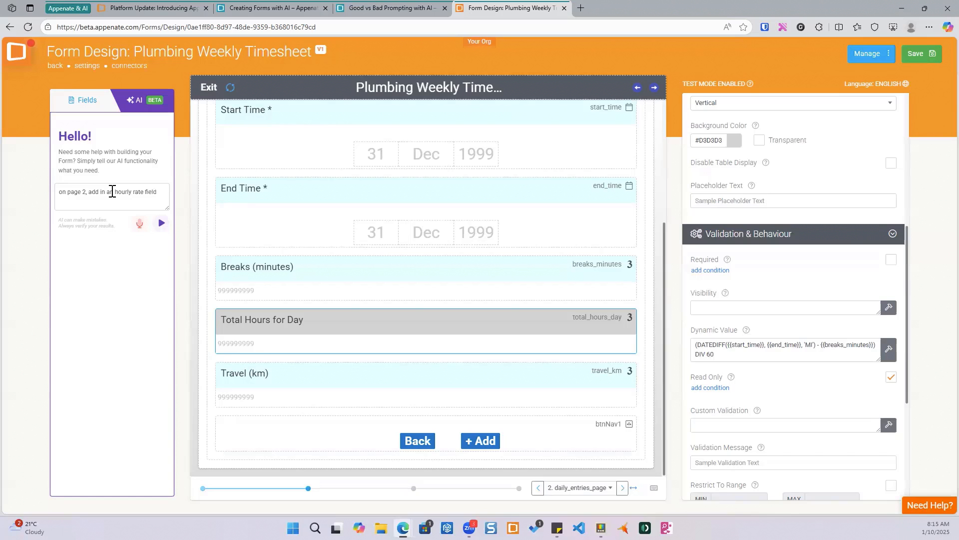
pyautogui.write(', then add another field that multiplies the rate and hours wo')
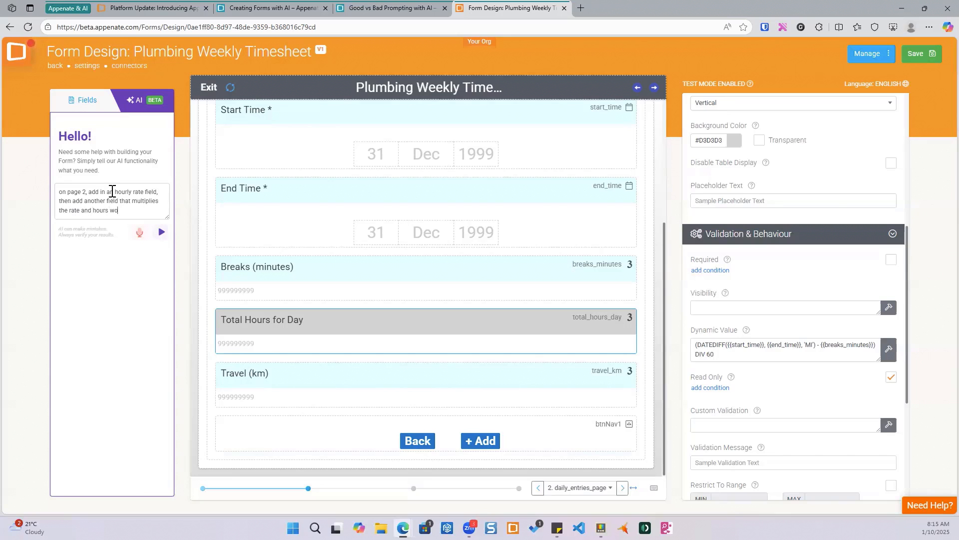
pyautogui.write('rked.')
pyautogui.click(161, 233)
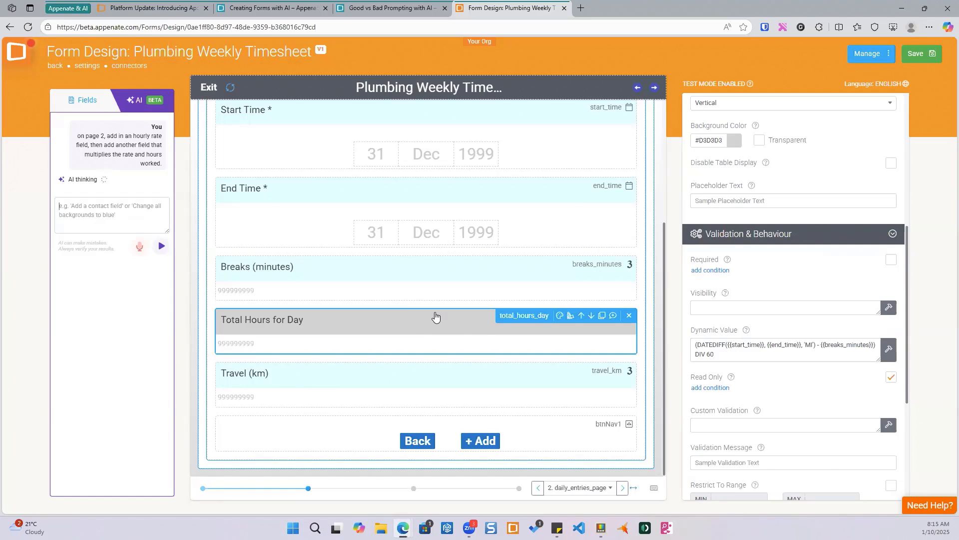
# - Review the new Hourly Rate and Daily Pay fields and Daily Pay's dynamic value formula
pyautogui.scroll(4, 435, 315)
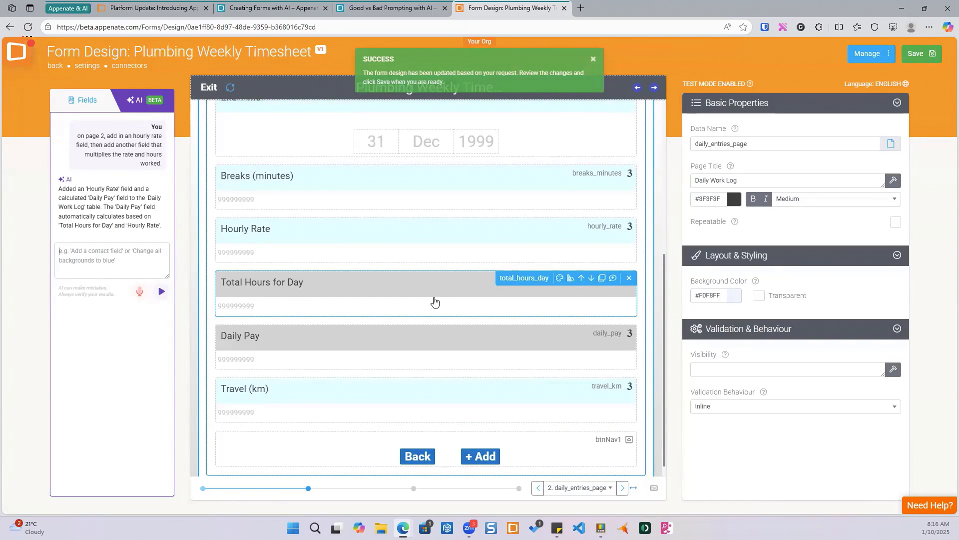
pyautogui.scroll(5, 434, 301)
pyautogui.scroll(-5, 434, 300)
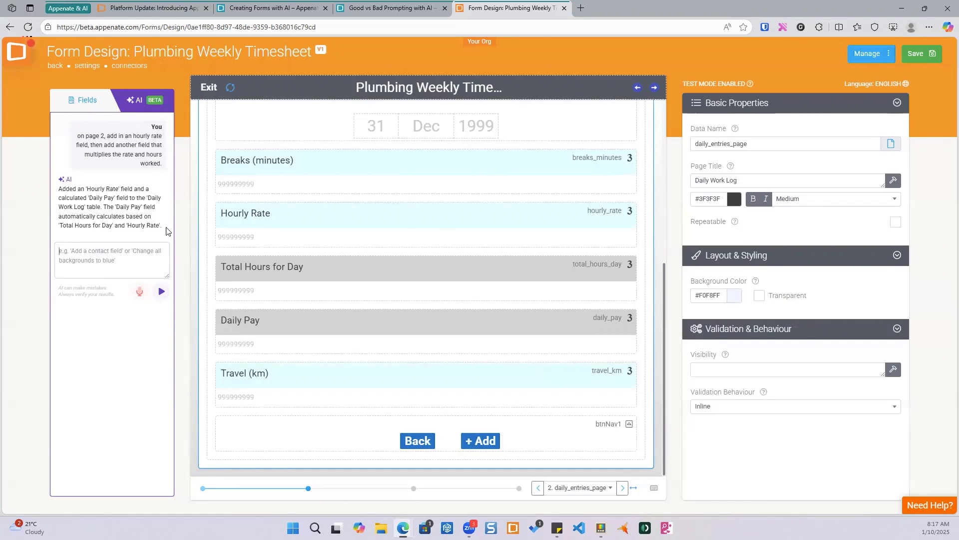
pyautogui.moveTo(429, 227)
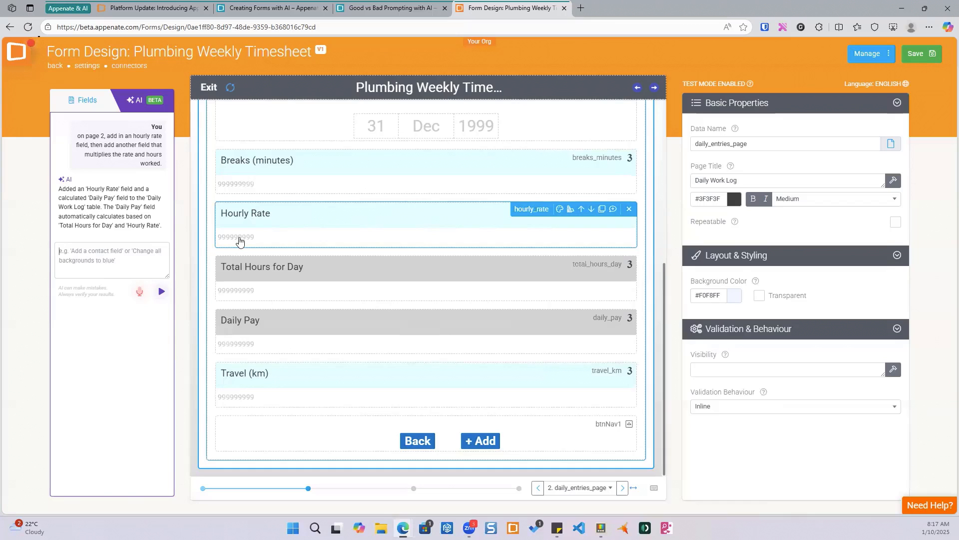
pyautogui.click(450, 224)
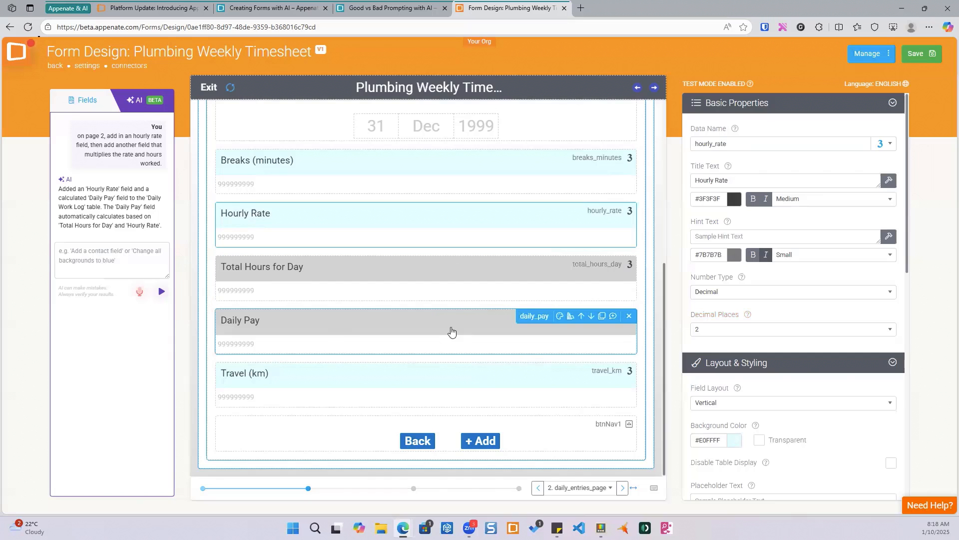
pyautogui.click(429, 327)
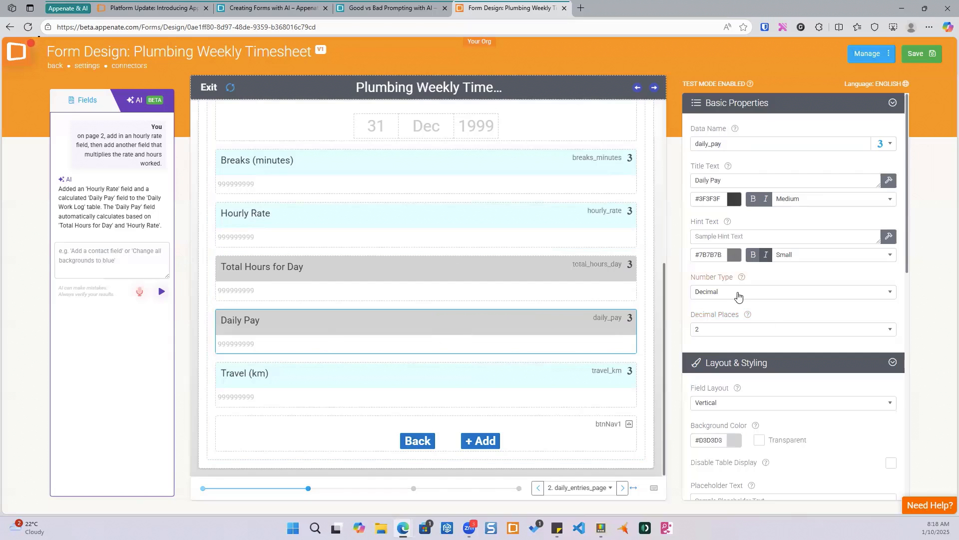
pyautogui.scroll(-7, 739, 293)
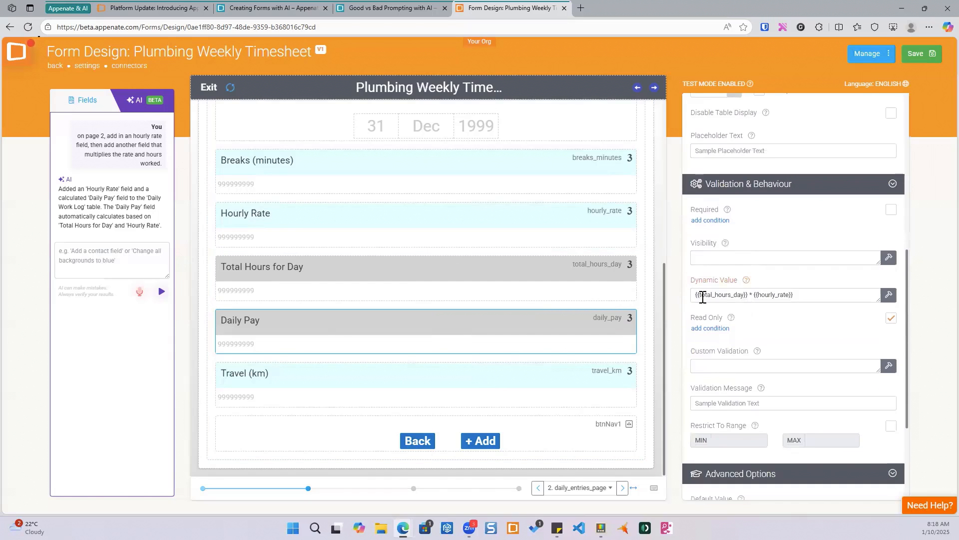
pyautogui.click(801, 293)
pyautogui.scroll(4, 795, 294)
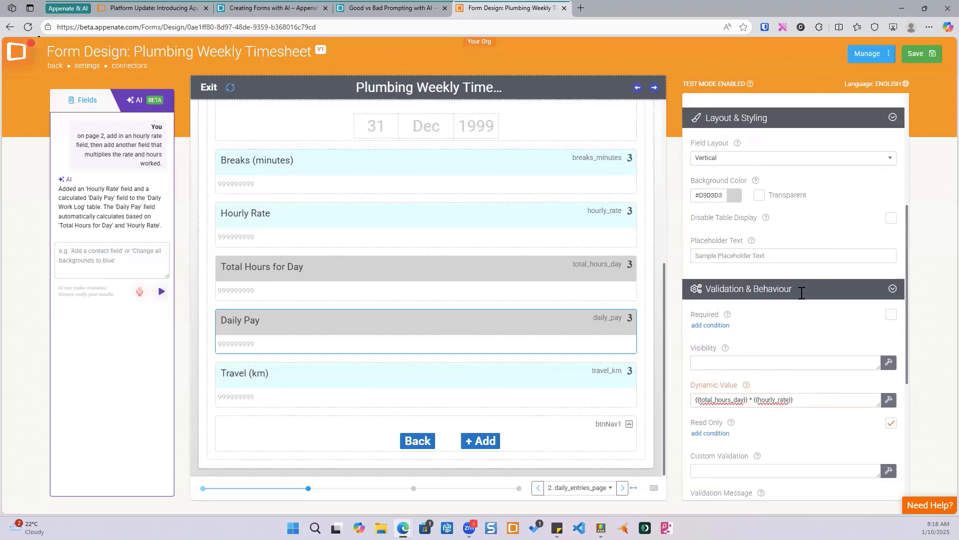
pyautogui.scroll(-2, 797, 298)
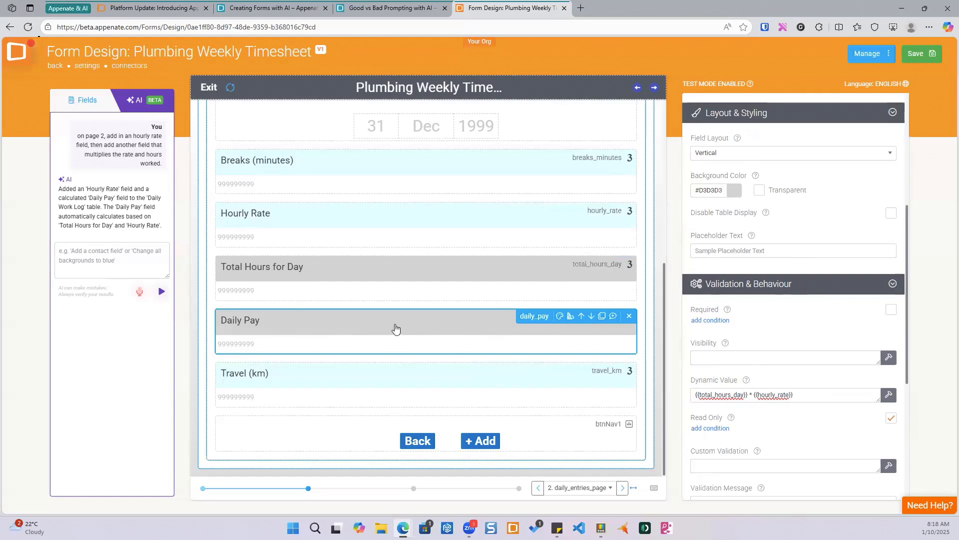
# - Ask the AI assistant to "add a daily pay summary to the summary page"
pyautogui.click(81, 255)
pyautogui.write('add a')
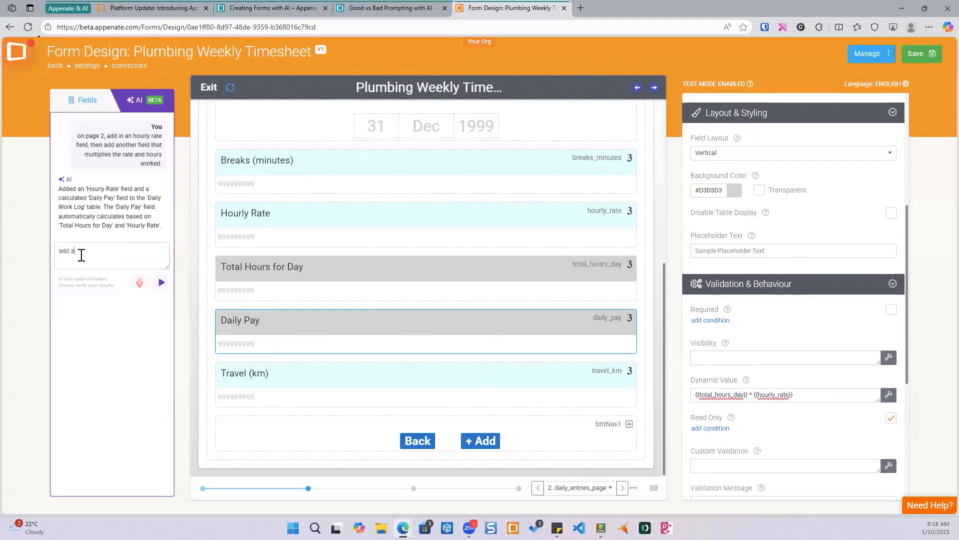
pyautogui.write(' daily pay summary to the su')
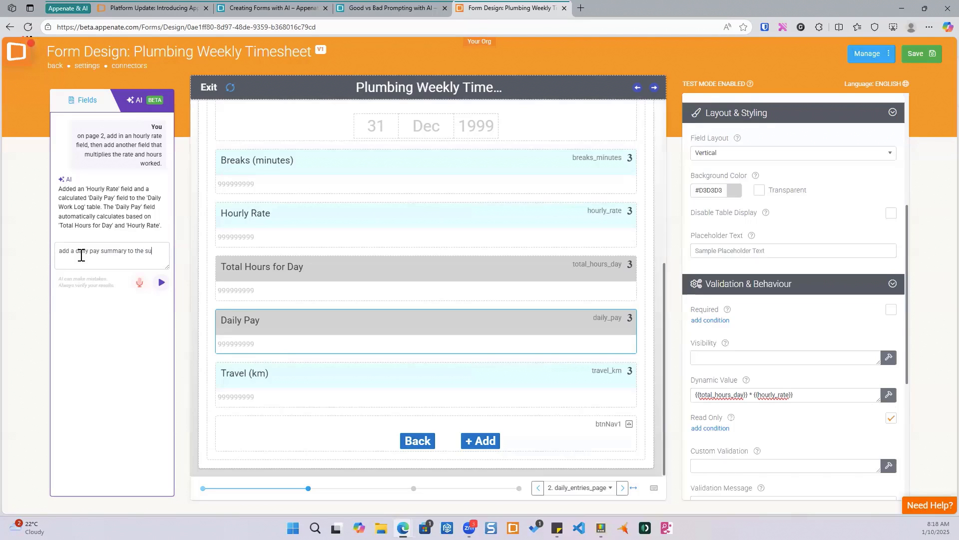
pyautogui.write('mmary page')
pyautogui.press('Return')
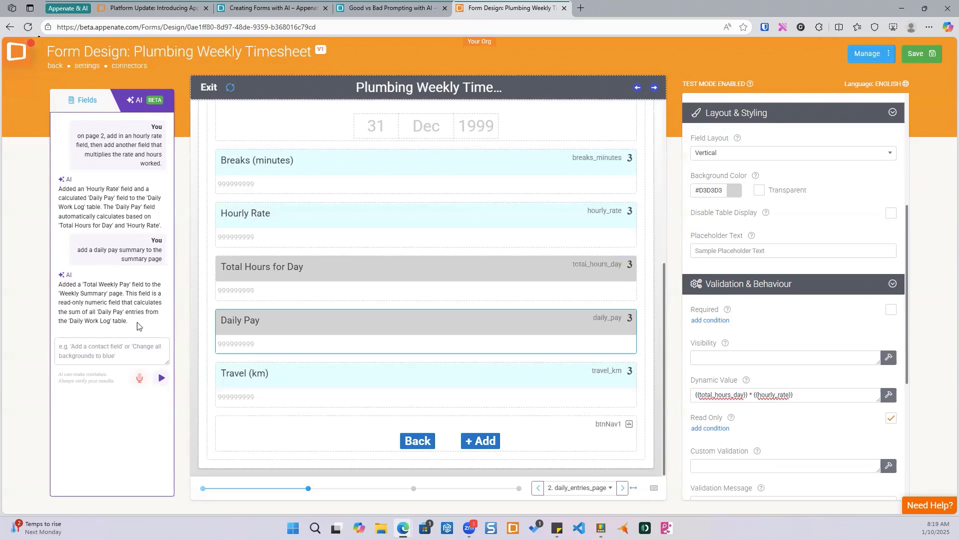
# - Check the Weekly Summary and Sign Off pages
pyautogui.click(414, 489)
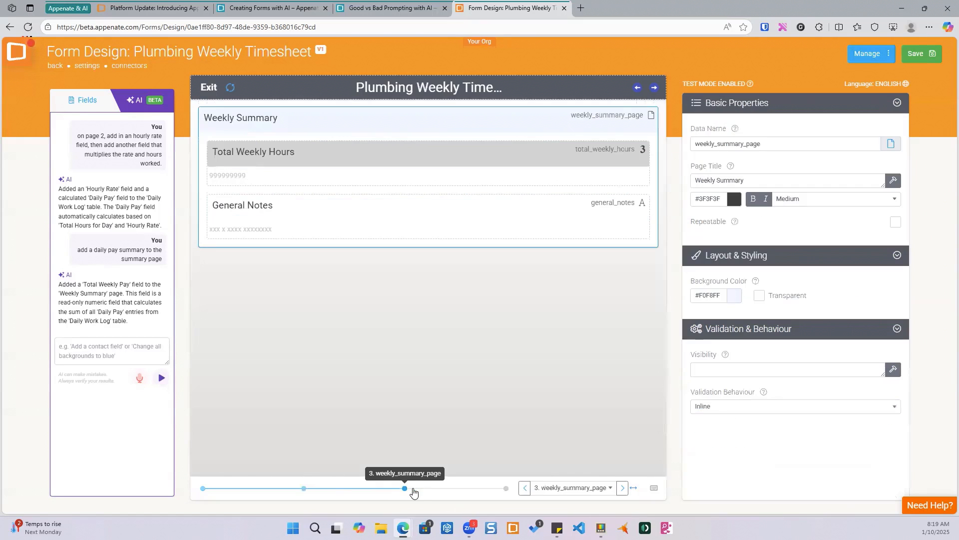
pyautogui.click(506, 488)
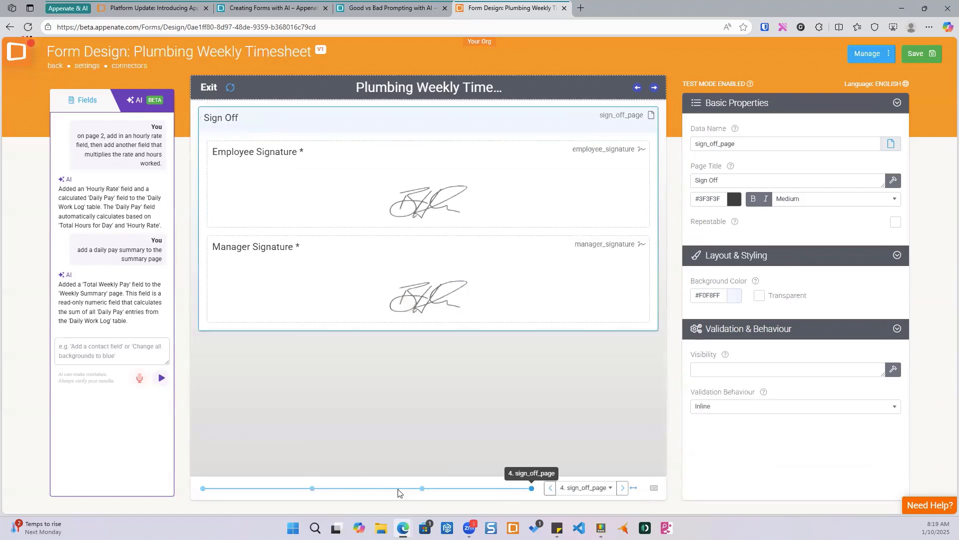
# - Inspect the Total Weekly Hours field's dynamic value formula on the Weekly Summary page
pyautogui.click(424, 489)
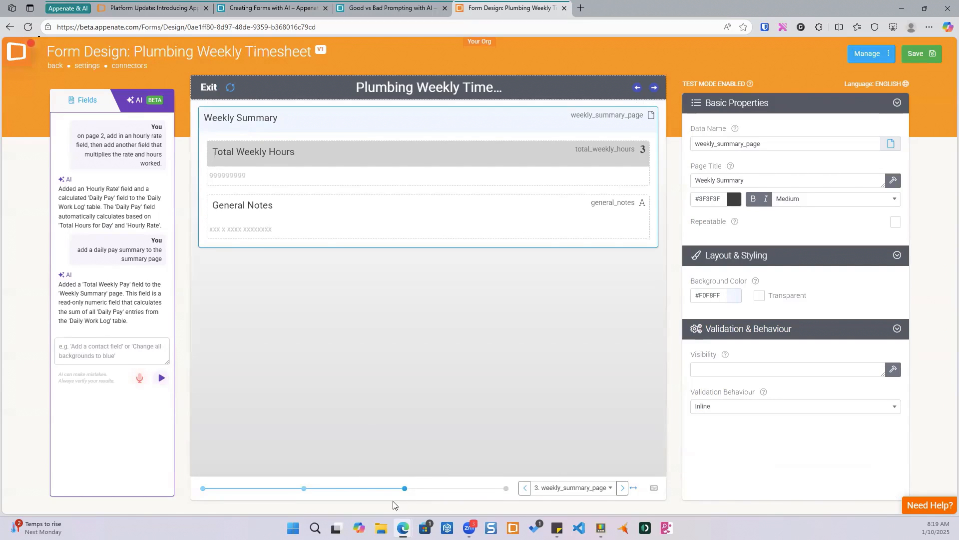
pyautogui.click(414, 173)
pyautogui.scroll(-6, 749, 278)
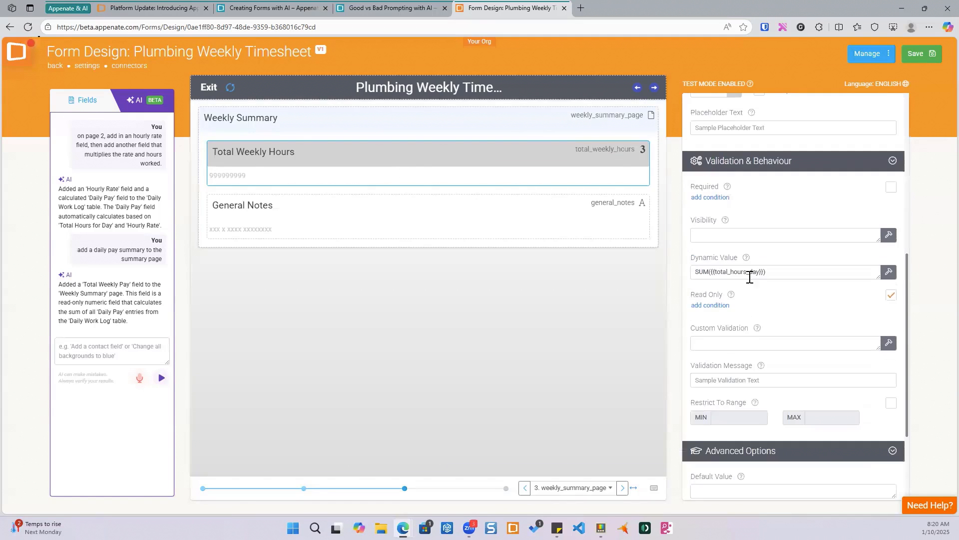
pyautogui.click(422, 226)
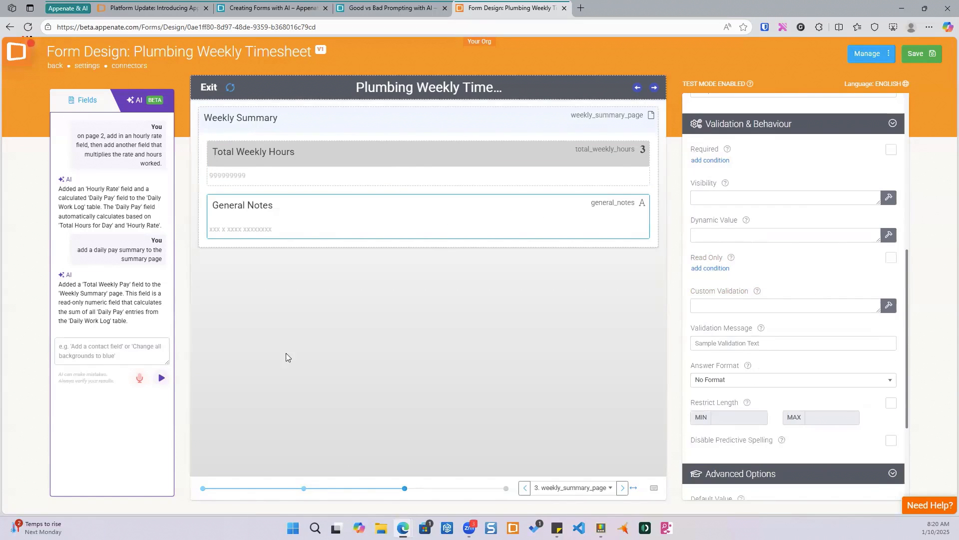
# - Browse through the Timesheet Details, Daily Work Log and Weekly Summary pages to review their fields
pyautogui.click(304, 488)
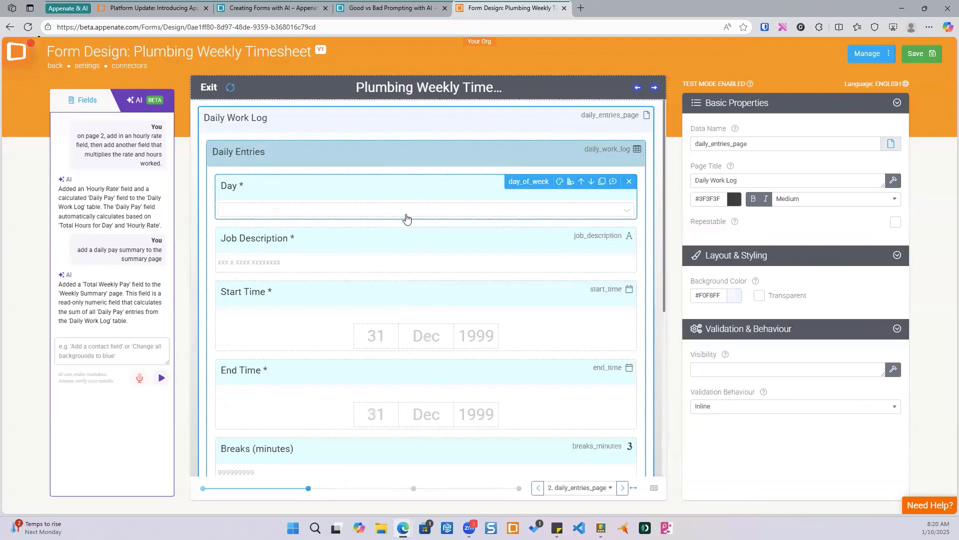
pyautogui.scroll(-6, 412, 229)
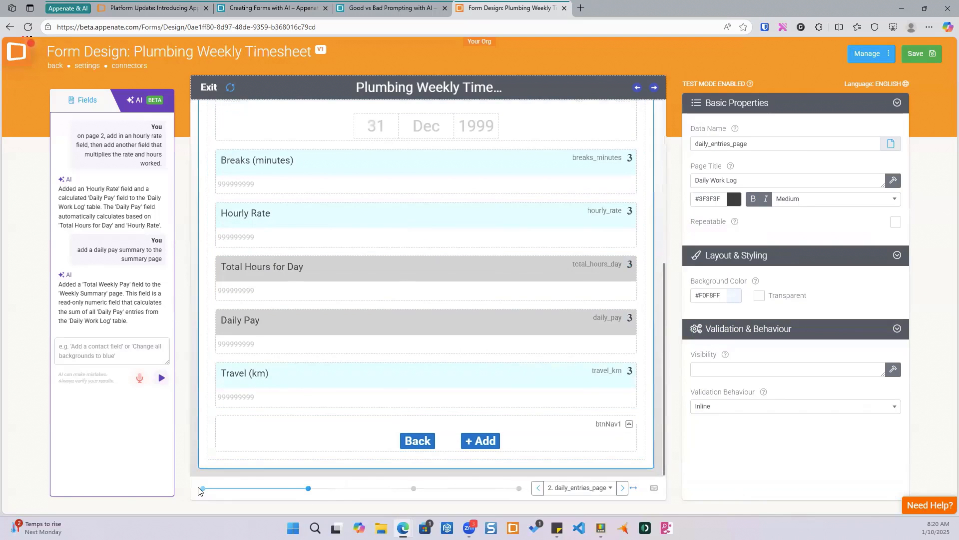
pyautogui.click(202, 488)
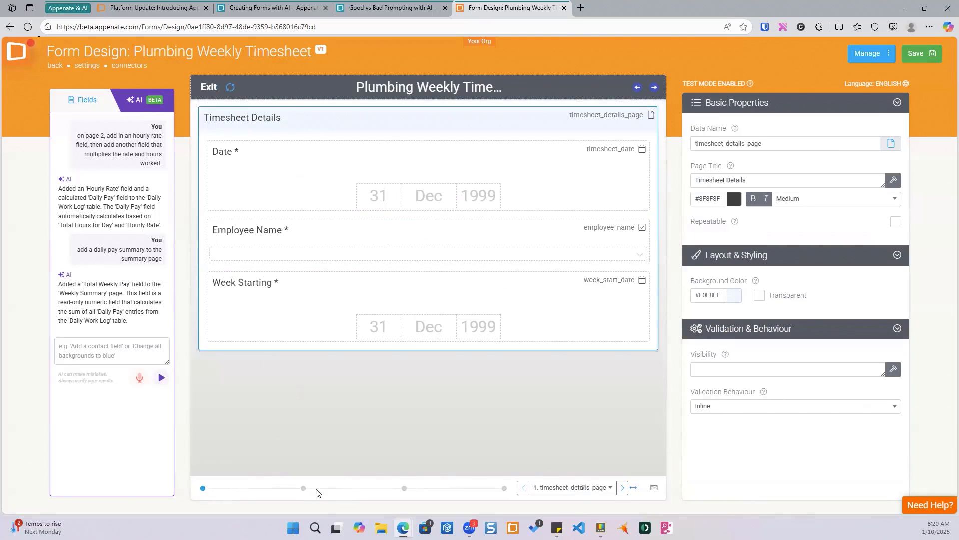
pyautogui.click(302, 488)
pyautogui.scroll(-6, 392, 250)
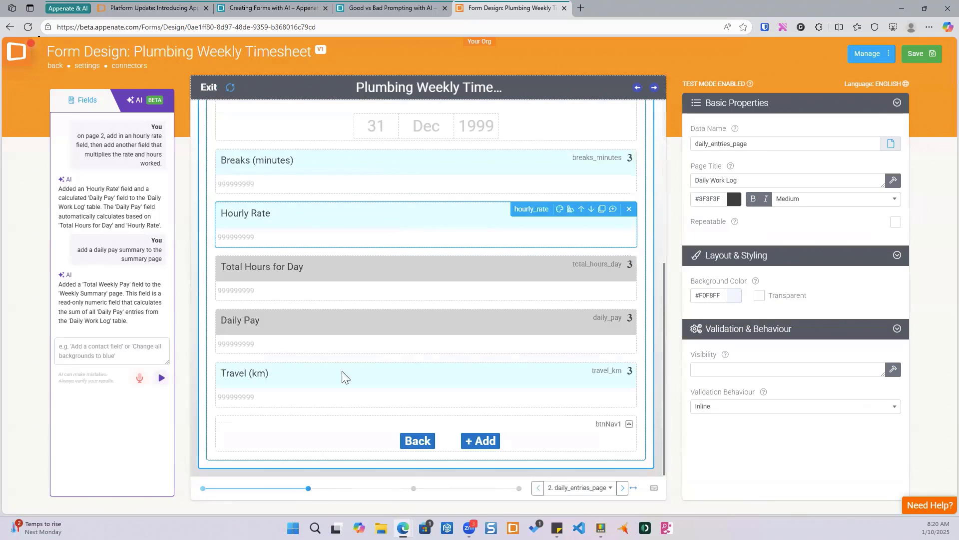
pyautogui.click(414, 488)
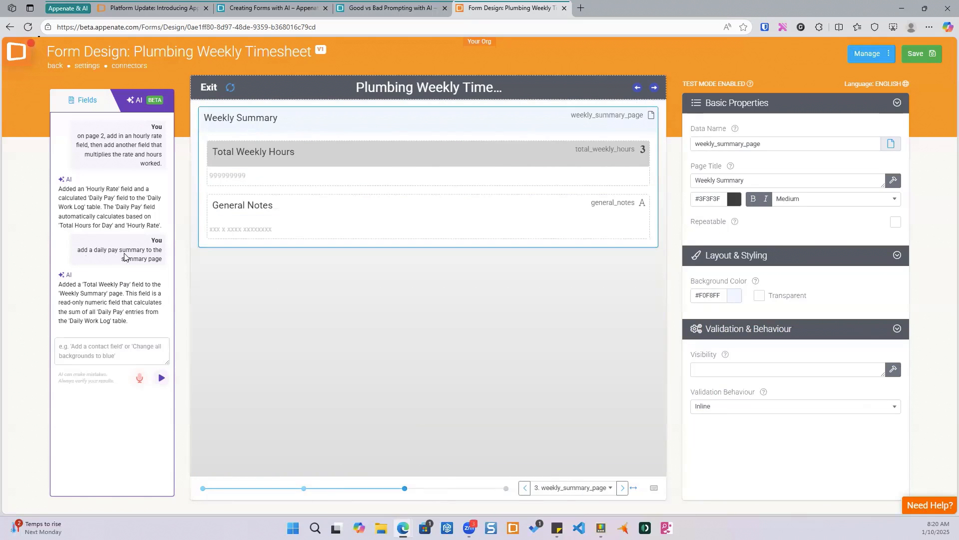
pyautogui.click(303, 488)
# - Ask the AI assistant to "add a numeric field to the summary page to show the total of daily pay."
pyautogui.click(84, 352)
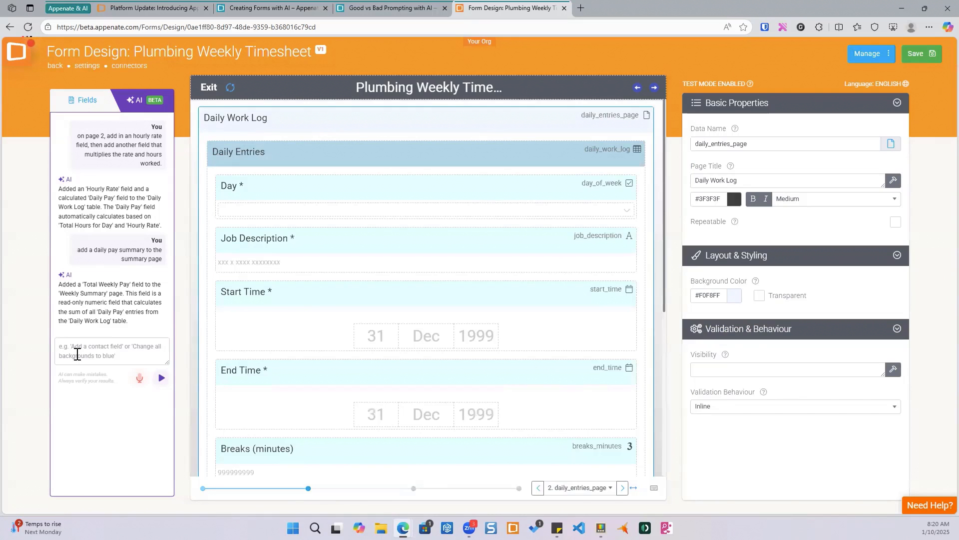
pyautogui.scroll(-5, 374, 257)
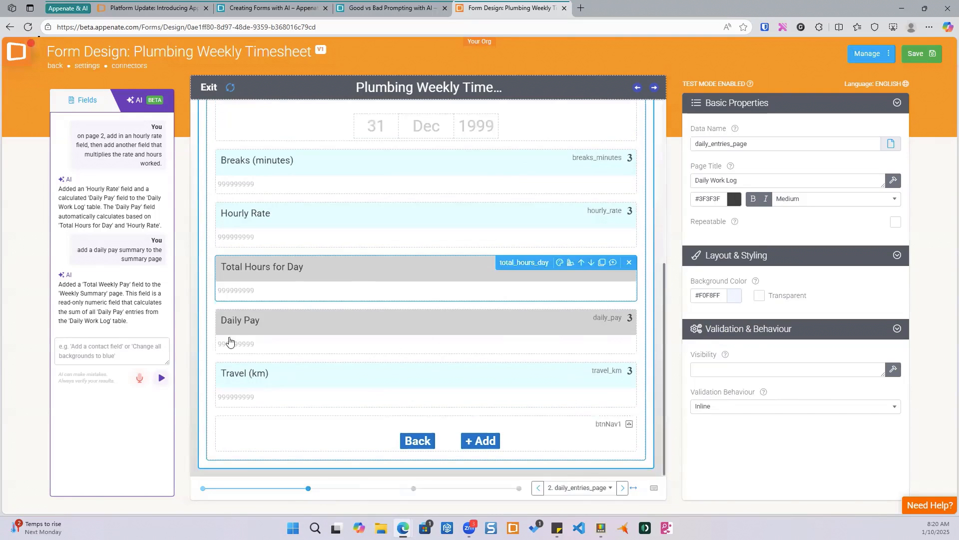
pyautogui.write('add a')
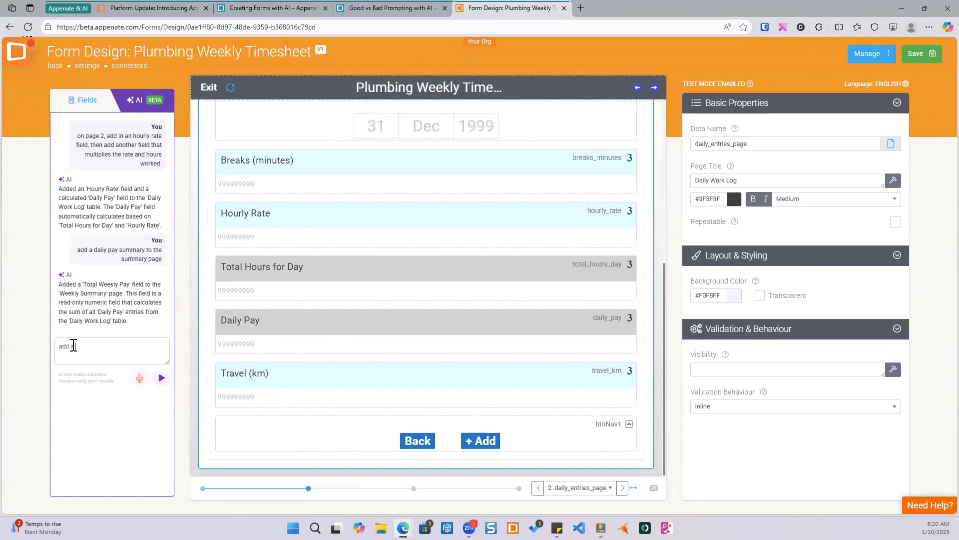
pyautogui.press('BackSpace')
pyautogui.press('BackSpace')
pyautogui.press('BackSpace')
pyautogui.press('BackSpace')
pyautogui.press('BackSpace')
pyautogui.write('add a')
pyautogui.write(' su')
pyautogui.press('BackSpace')
pyautogui.press('BackSpace')
pyautogui.write('numeric field to the summary page')
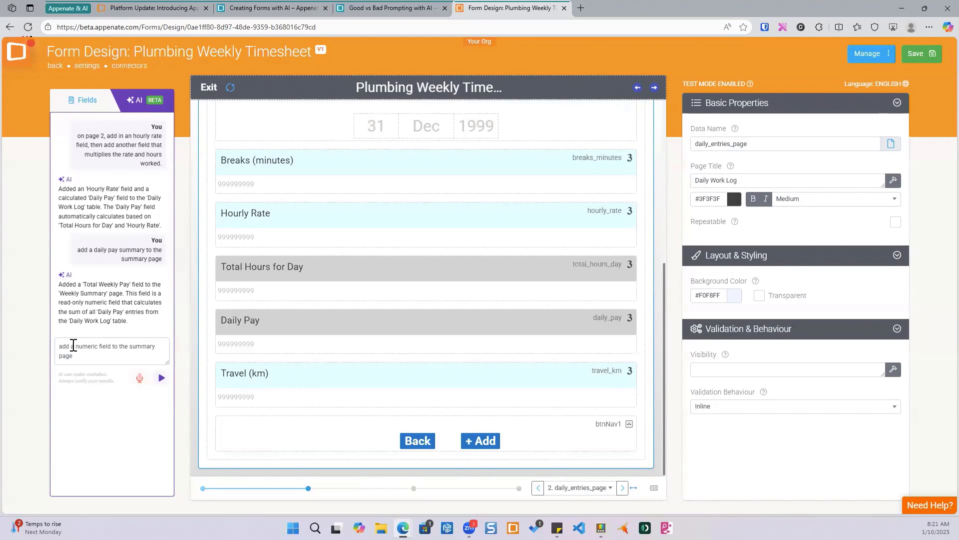
pyautogui.write(' to show the total of daily pay.')
pyautogui.press('Return')
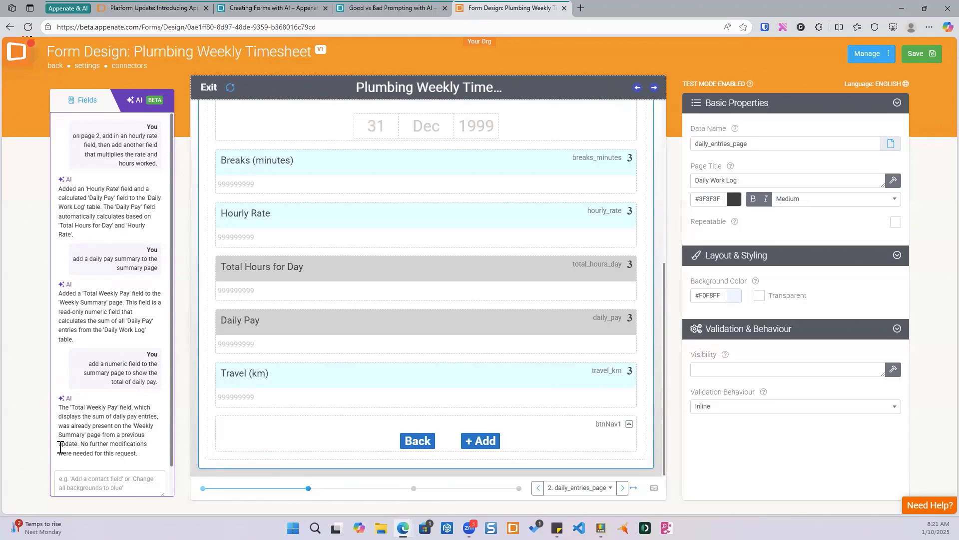
# - Check the Total Weekly Hours formula on the summary page and the Daily Work Log fields
pyautogui.click(412, 489)
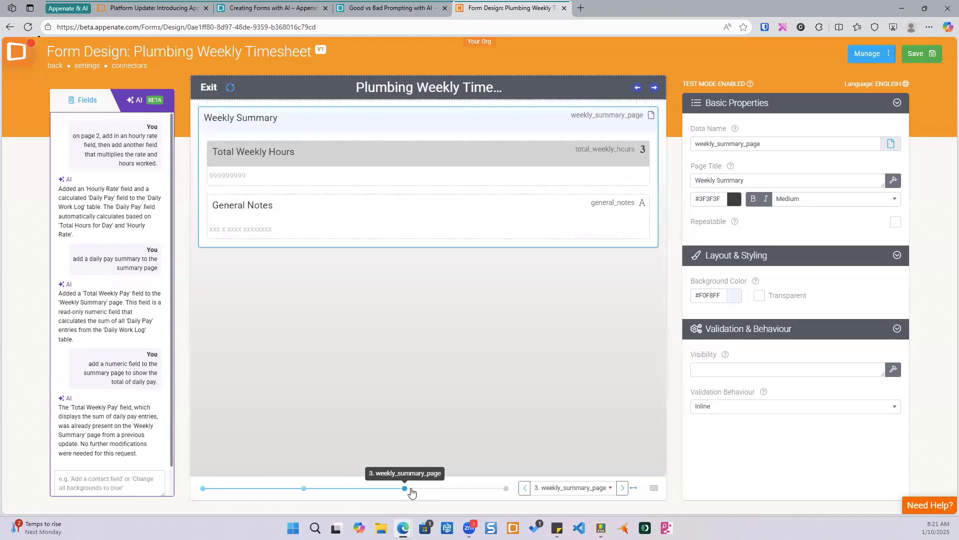
pyautogui.click(400, 163)
pyautogui.scroll(-6, 759, 298)
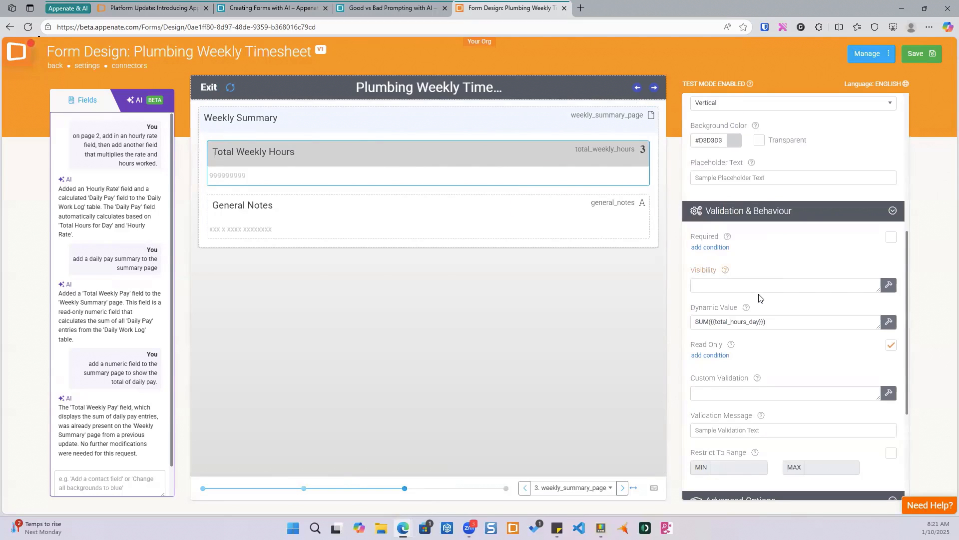
pyautogui.click(305, 488)
pyautogui.scroll(-6, 465, 293)
pyautogui.scroll(-2, 129, 460)
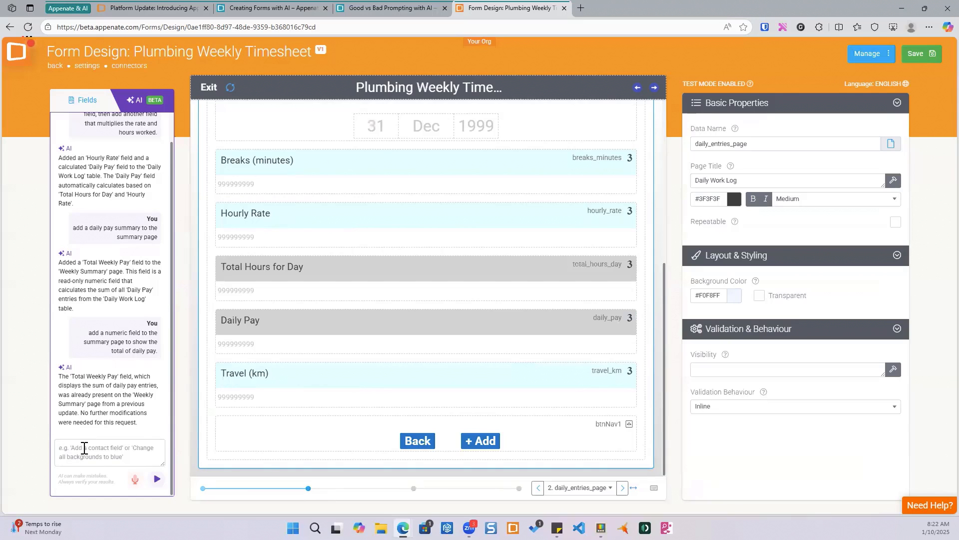
# - Ask the AI assistant: "I need a total for daily_pay"
pyautogui.click(130, 457)
pyautogui.write('I need a total')
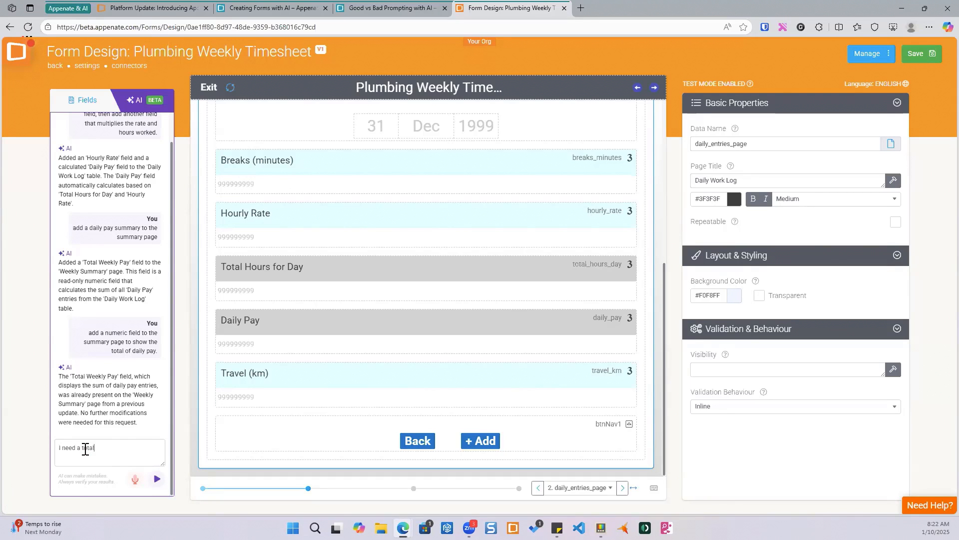
pyautogui.write(' for daily_pay')
pyautogui.press('Return')
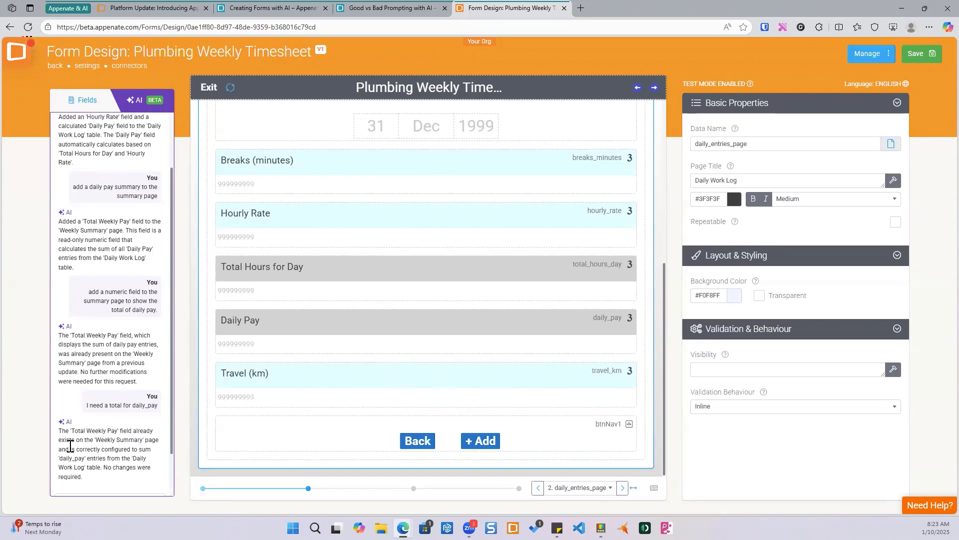
# - Save the form from the Weekly Summary page
pyautogui.click(414, 489)
pyautogui.click(916, 55)
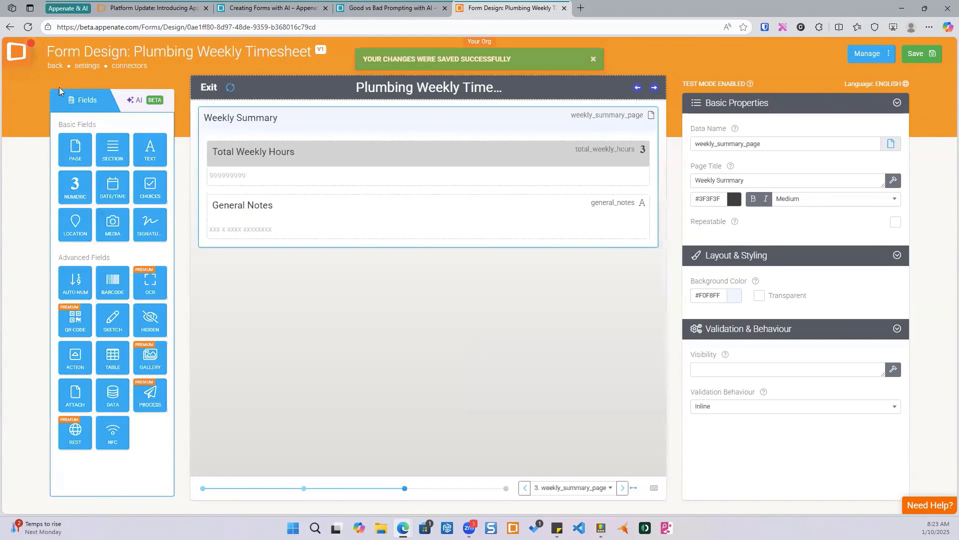
# - Go back to the forms list and reopen the Plumbing Weekly Timesheet form in the designer
pyautogui.click(56, 68)
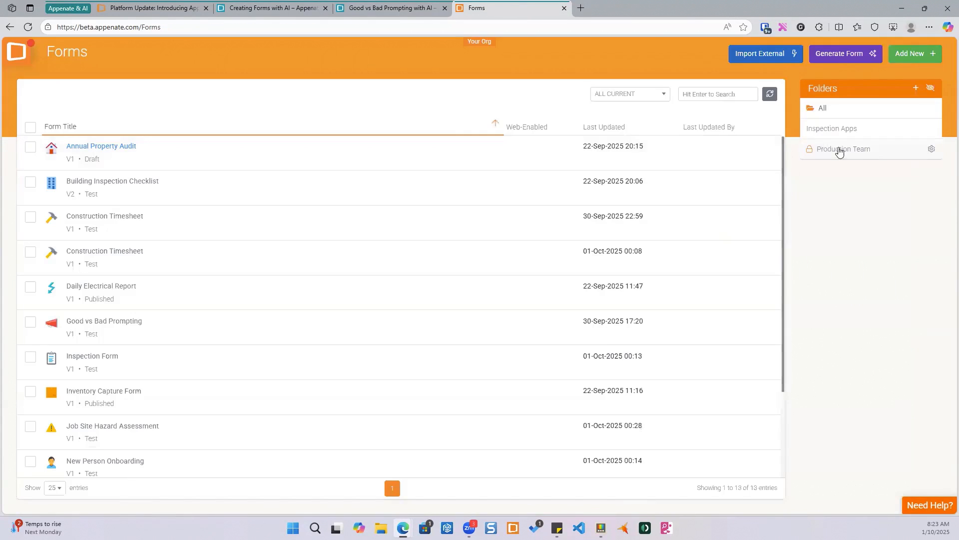
pyautogui.click(830, 111)
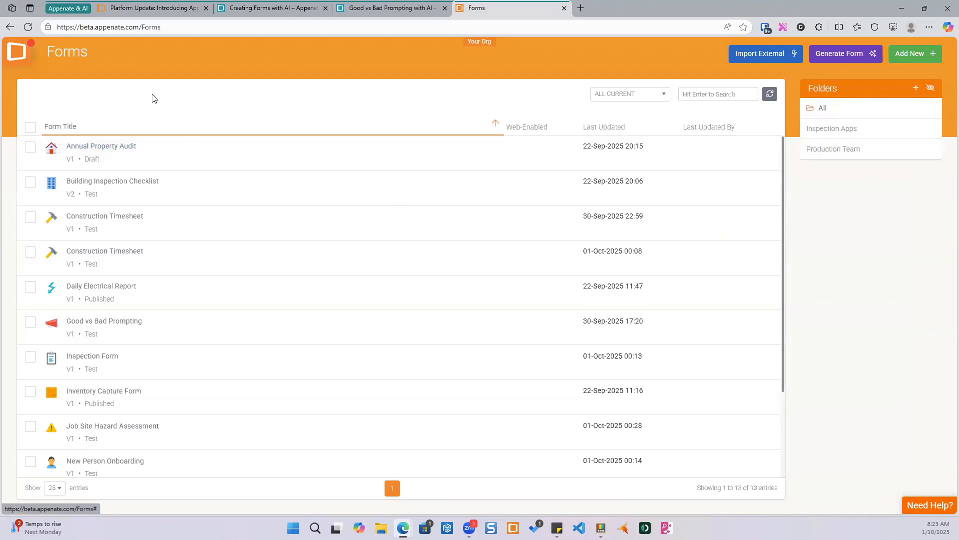
pyautogui.scroll(-2, 136, 251)
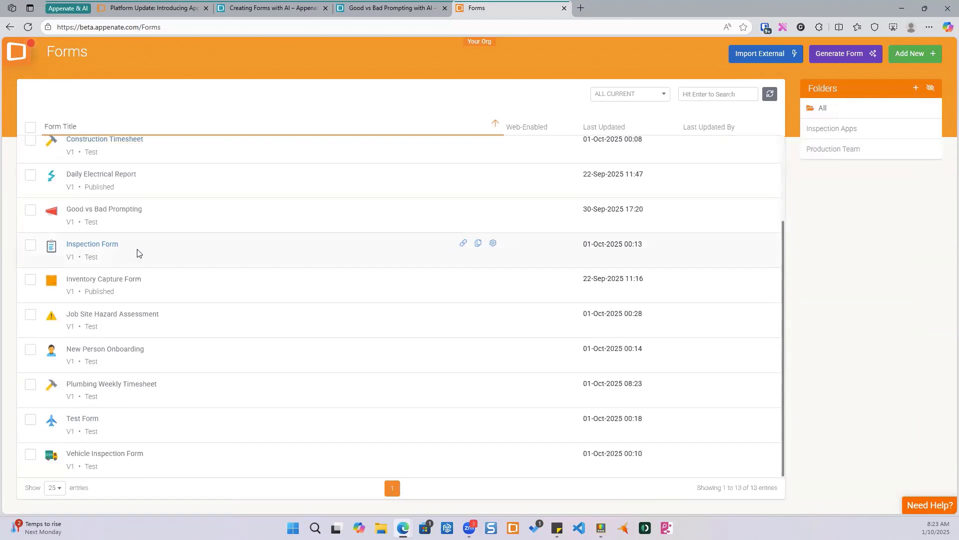
pyautogui.click(118, 385)
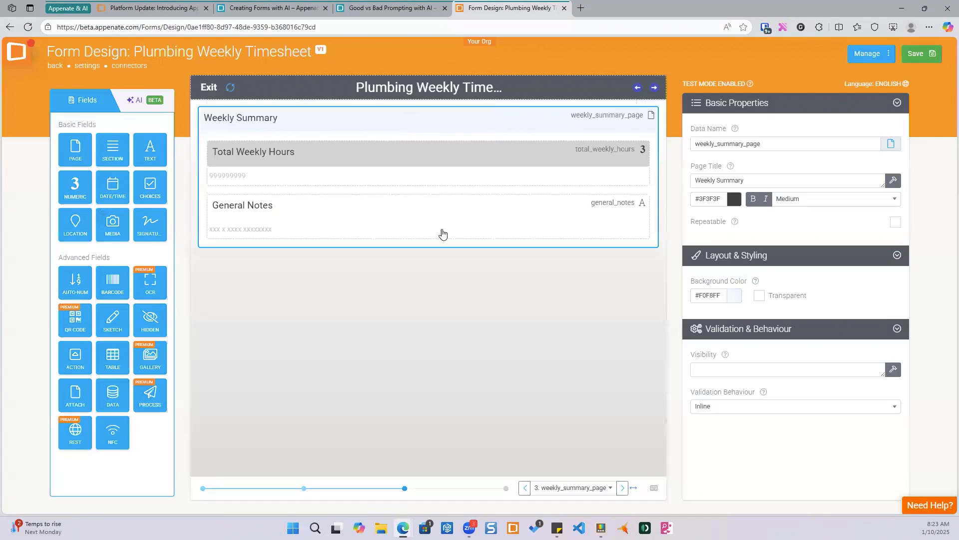
# - Ask the AI assistant in a fresh chat to "add a daily pay summary on page 3"
pyautogui.click(305, 489)
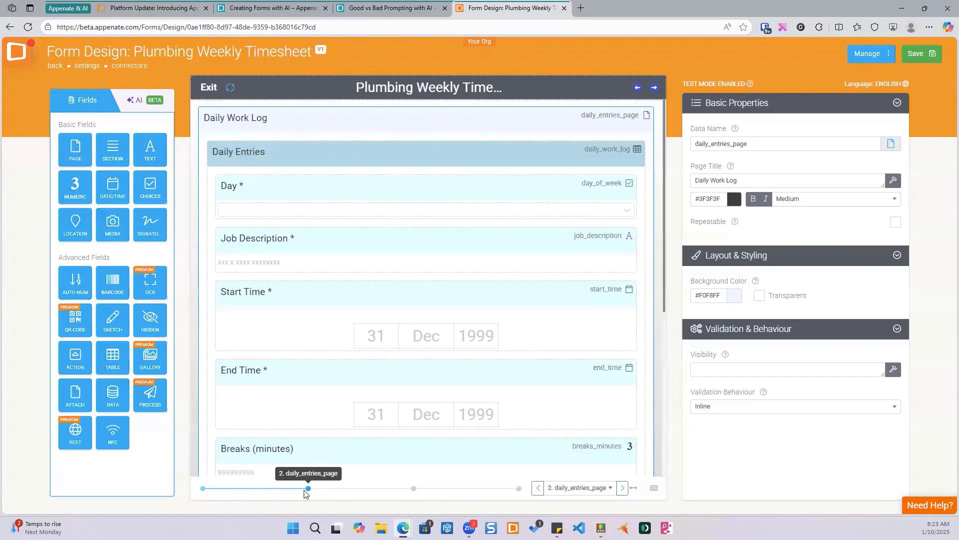
pyautogui.click(413, 489)
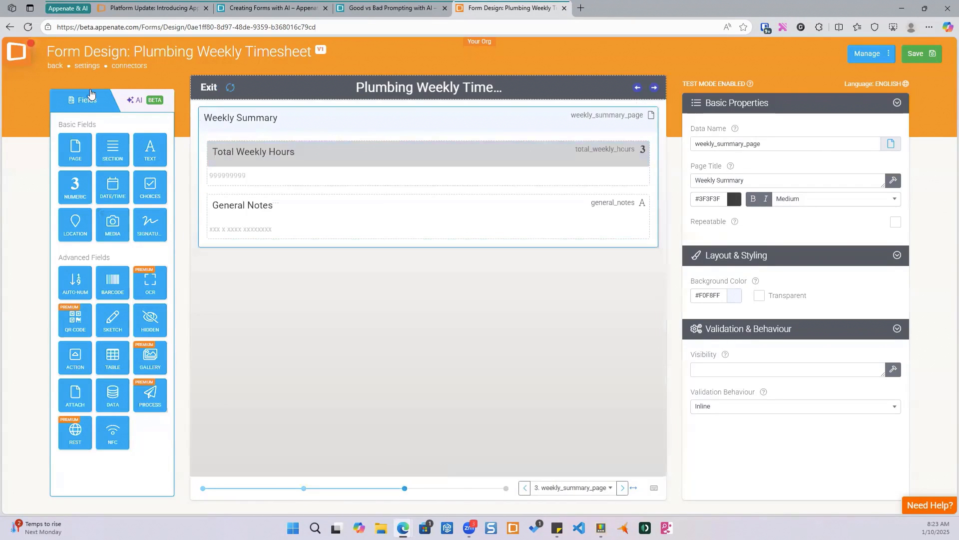
pyautogui.click(141, 102)
pyautogui.click(85, 191)
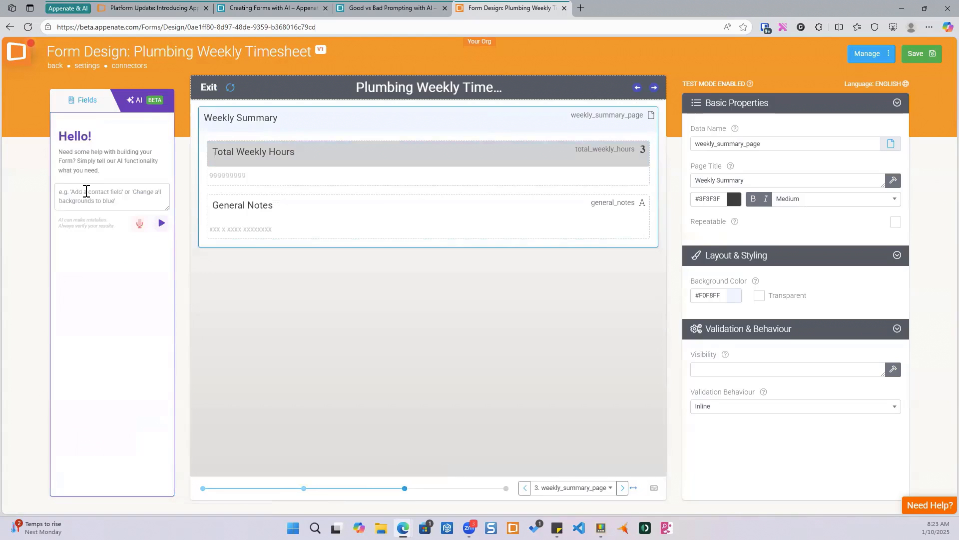
pyautogui.write('add a d')
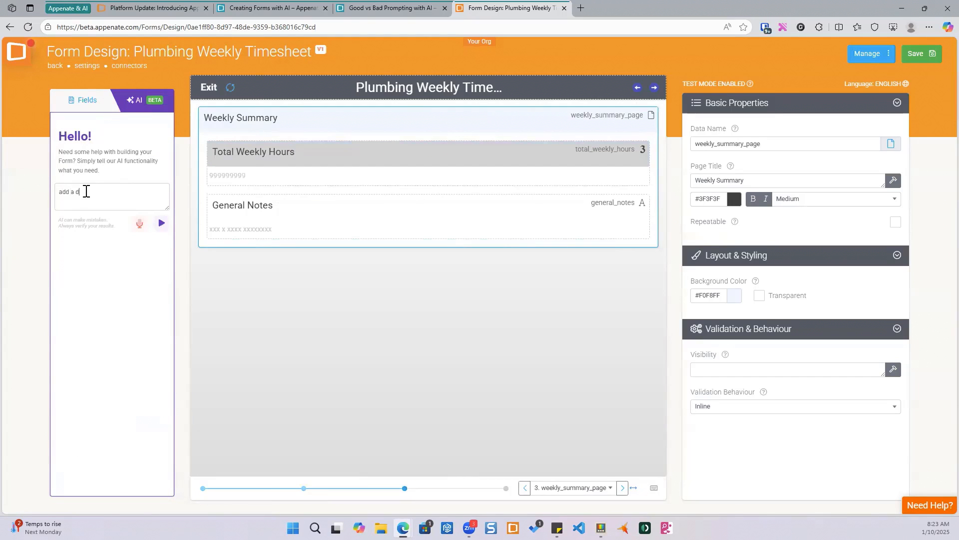
pyautogui.write('aily pay summary on page 3')
pyautogui.press('Return')
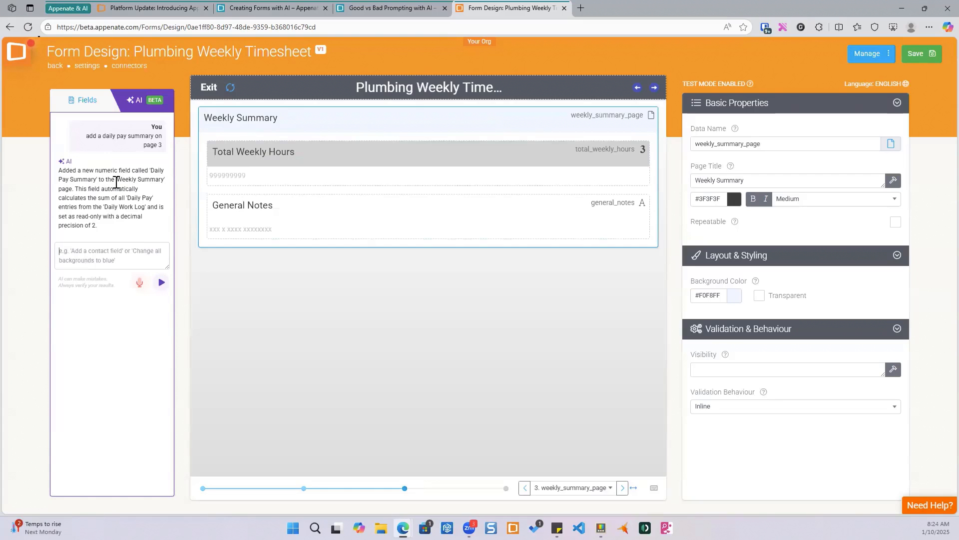
# - Look through all form pages for the new daily pay summary field
pyautogui.click(304, 489)
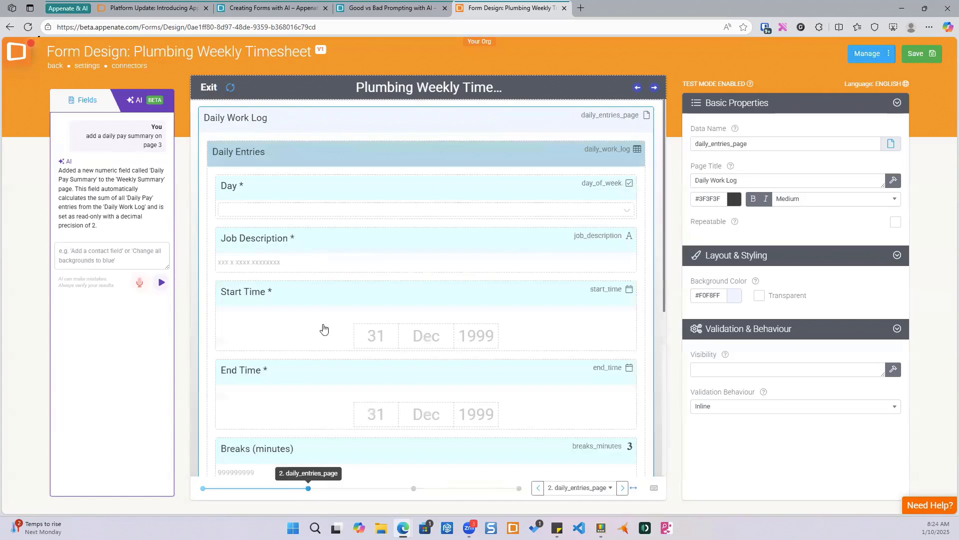
pyautogui.scroll(-6, 325, 285)
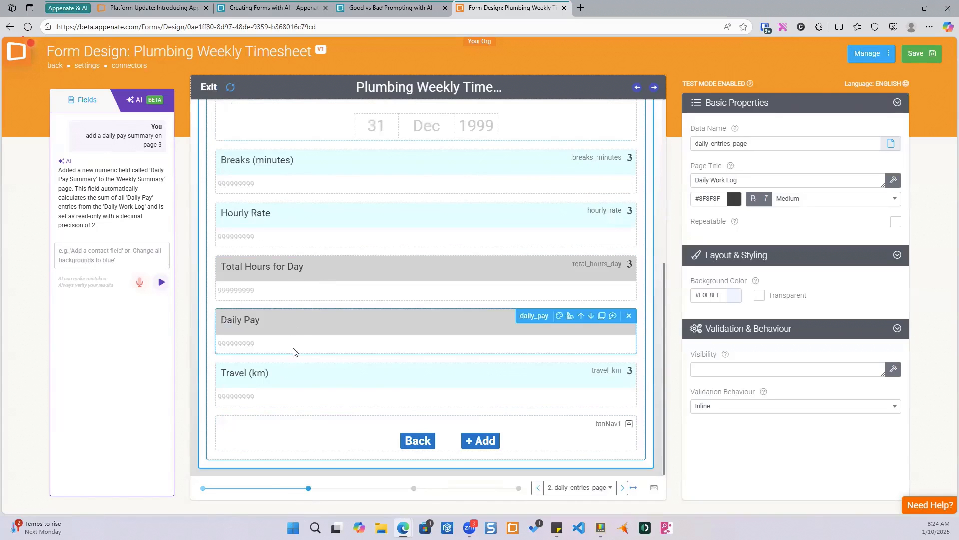
pyautogui.moveTo(300, 339)
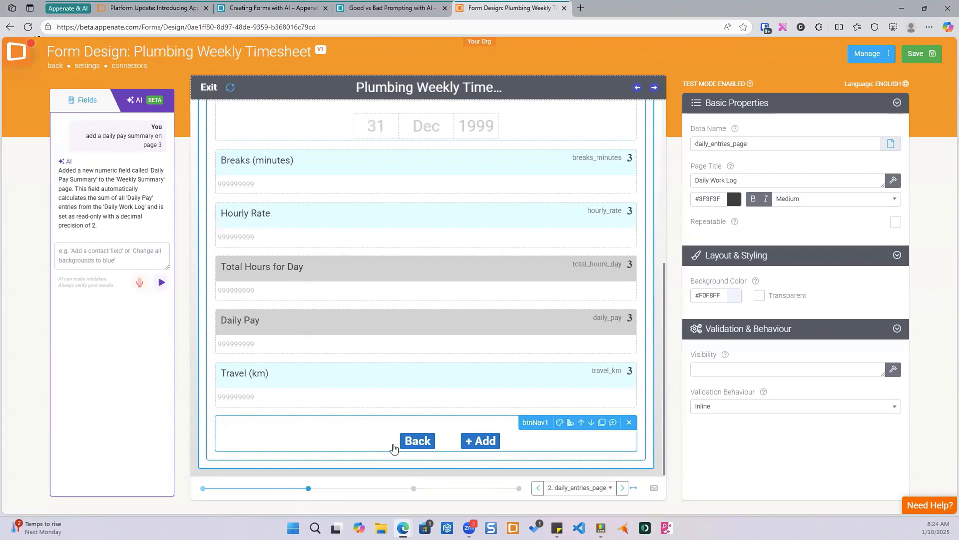
pyautogui.click(413, 488)
pyautogui.click(508, 488)
pyautogui.click(203, 490)
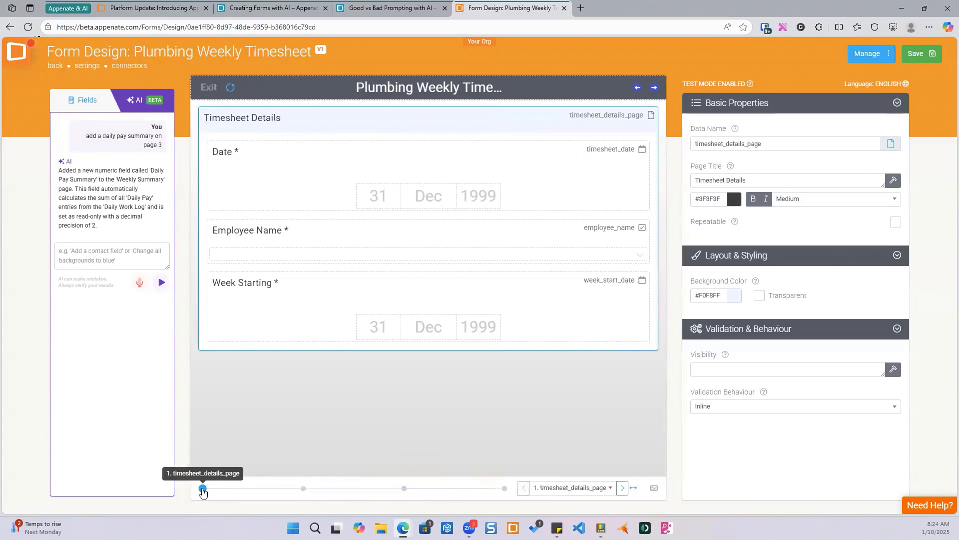
pyautogui.click(303, 489)
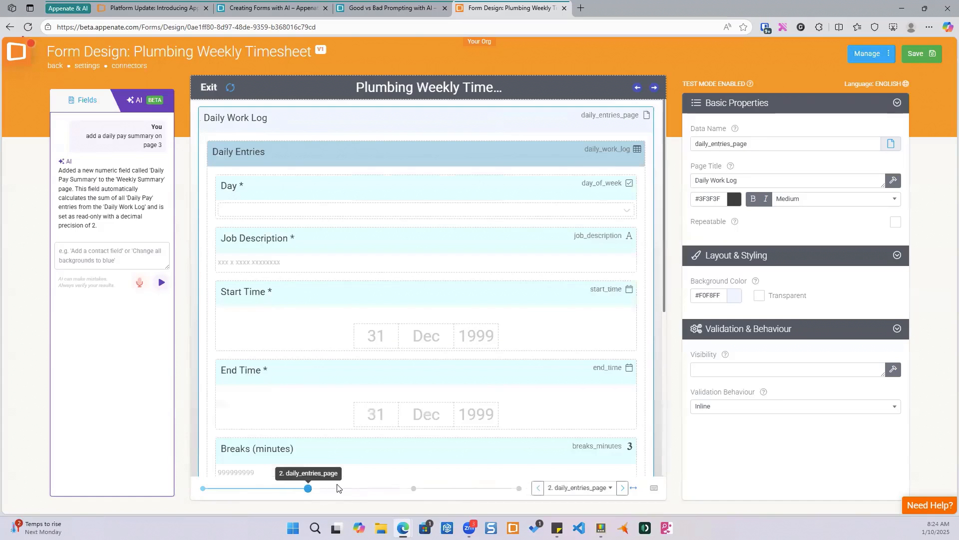
pyautogui.click(411, 489)
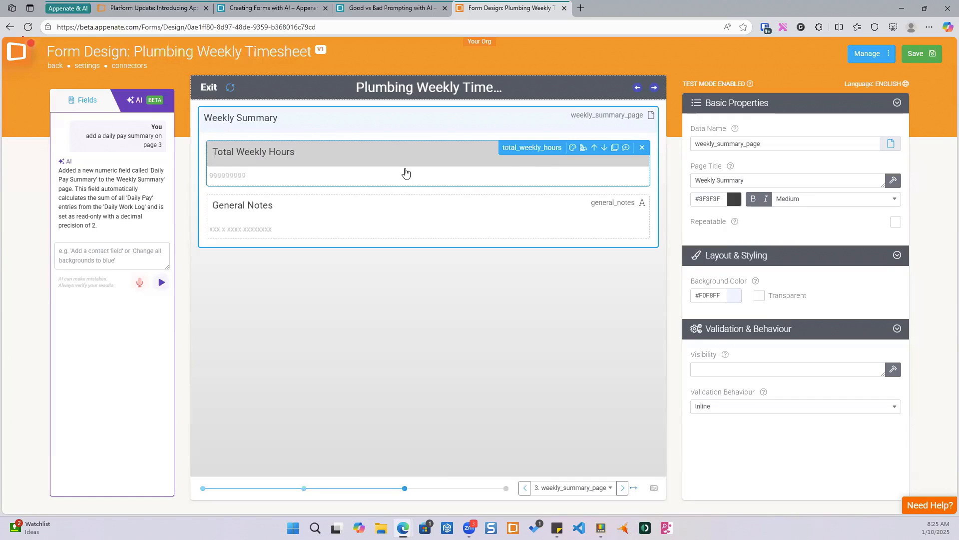
pyautogui.click(202, 490)
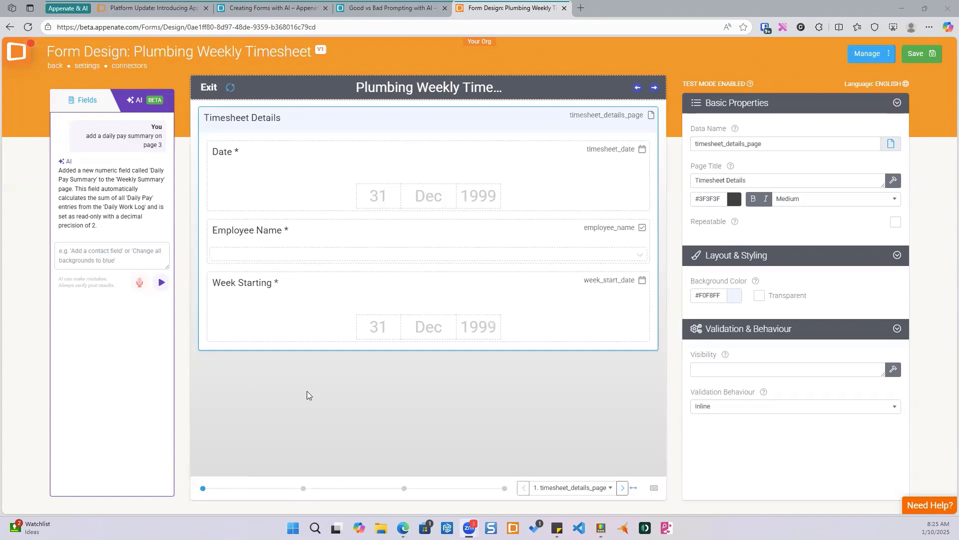
# - Ask the AI assistant to "add validation onto End time. End time should be later than start time."
pyautogui.click(79, 251)
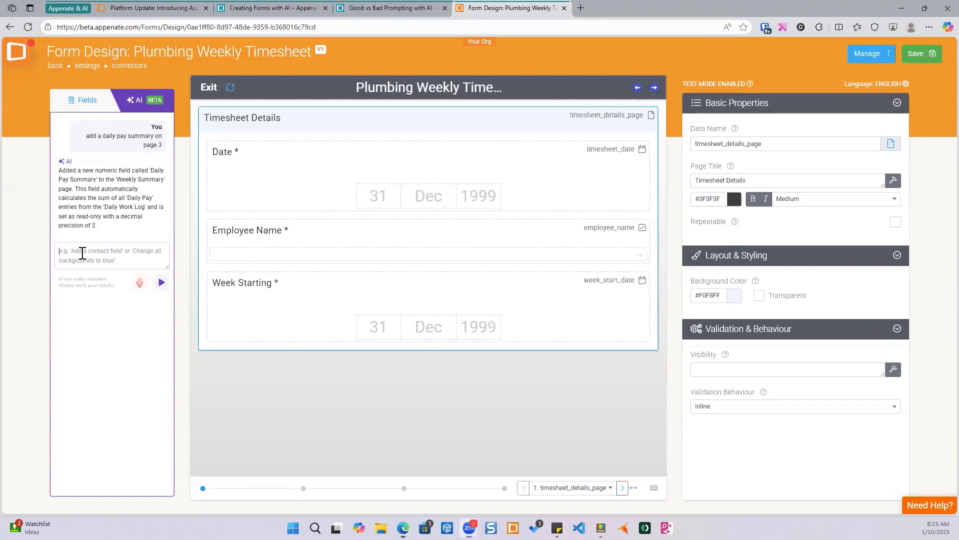
pyautogui.click(303, 489)
pyautogui.scroll(-2, 332, 249)
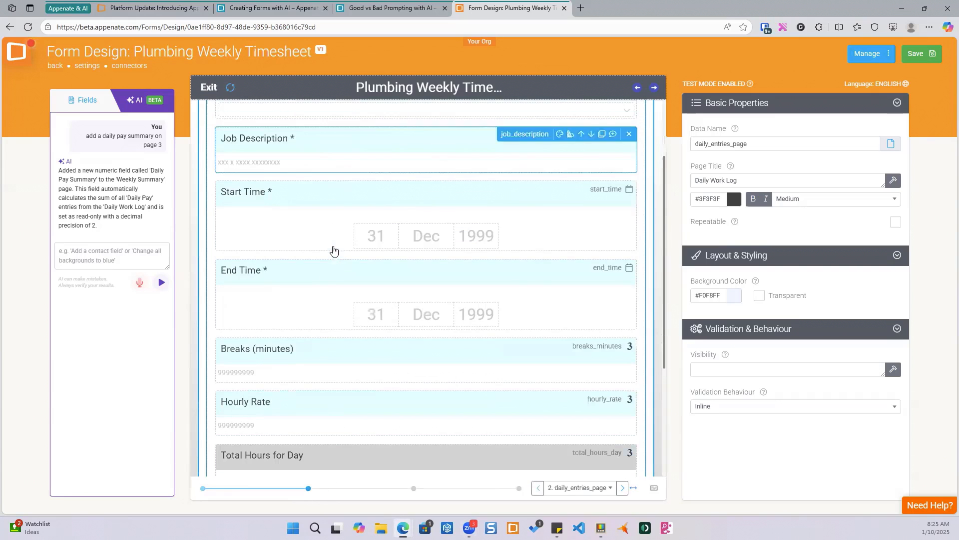
pyautogui.click(93, 253)
pyautogui.write('add v')
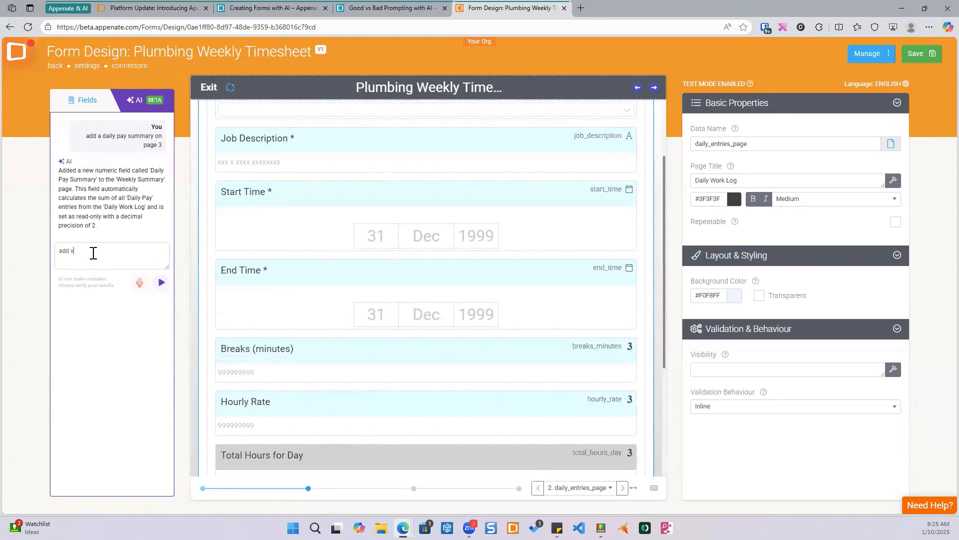
pyautogui.write('alidation onto End time. End time should be')
pyautogui.write('later than start time.')
pyautogui.press('Return')
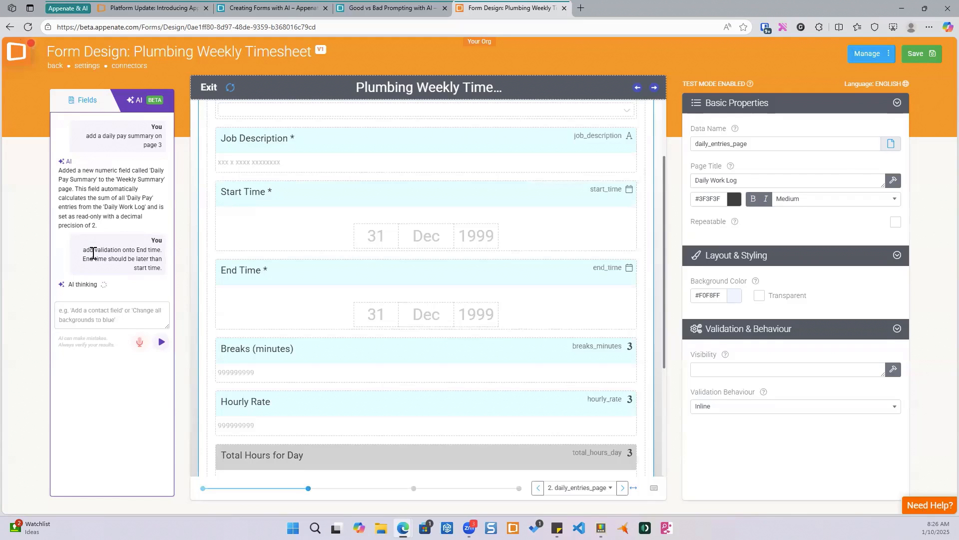
# - Inspect the End Time field's custom validation formula and validation message in the Formula Builder
pyautogui.click(409, 310)
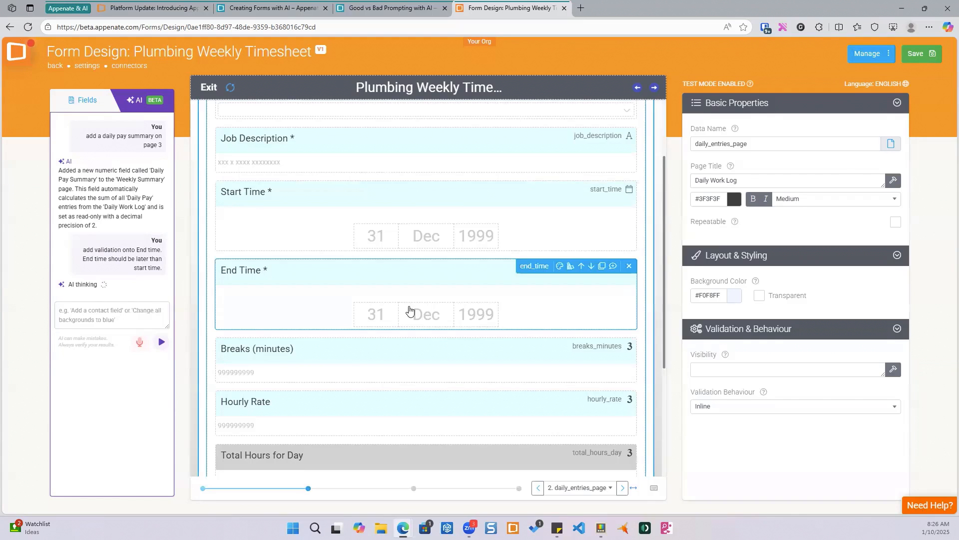
pyautogui.scroll(-1, 414, 270)
pyautogui.scroll(1, 422, 225)
pyautogui.scroll(-1, 439, 284)
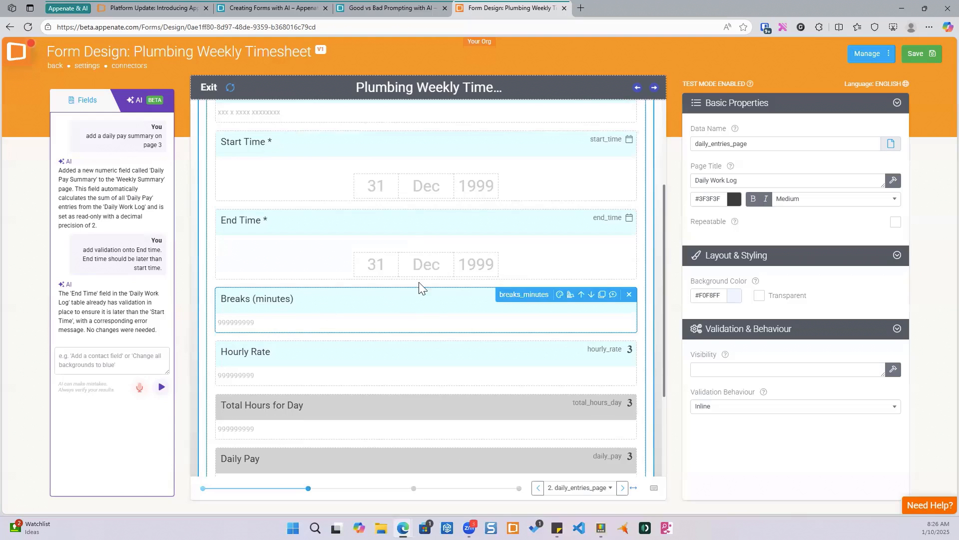
pyautogui.click(507, 241)
pyautogui.scroll(-8, 765, 279)
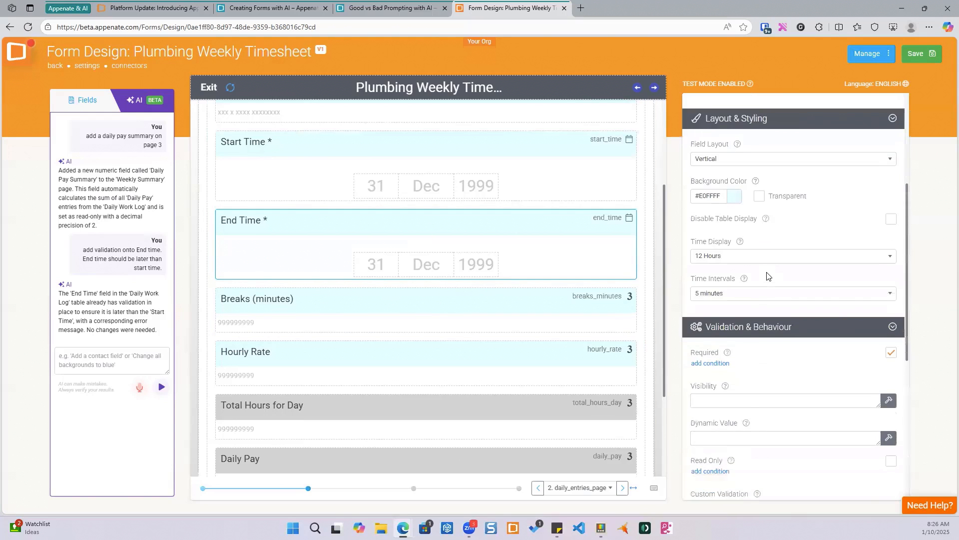
pyautogui.click(835, 317)
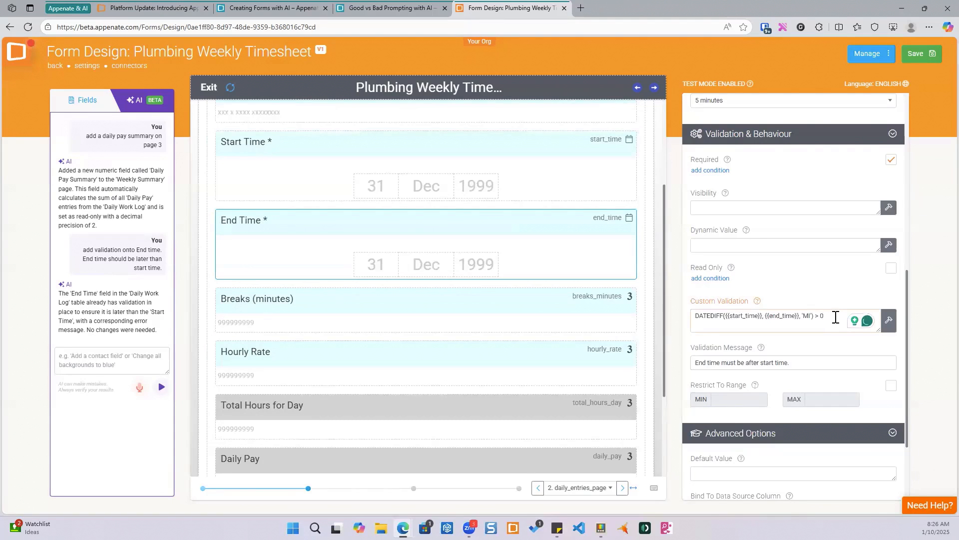
pyautogui.click(889, 326)
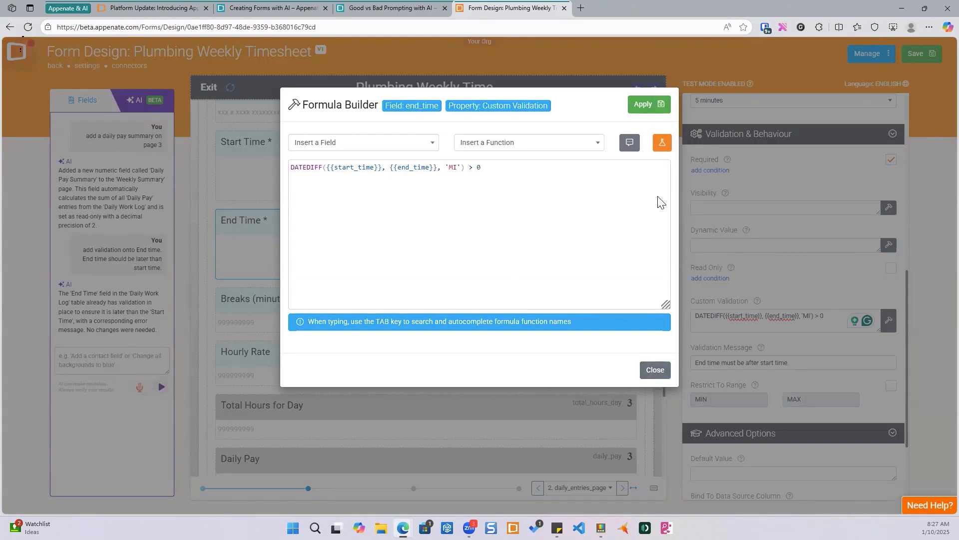
pyautogui.click(656, 370)
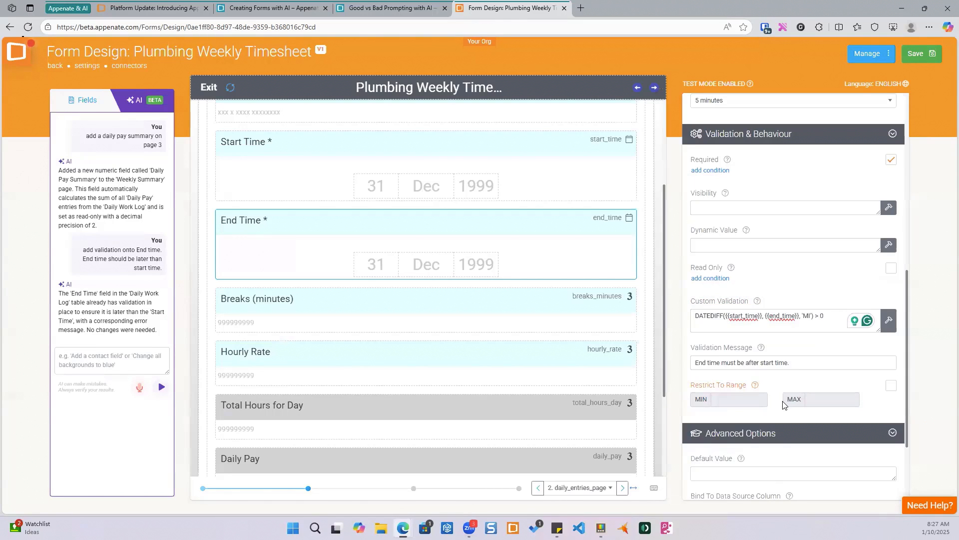
pyautogui.moveTo(297, 244)
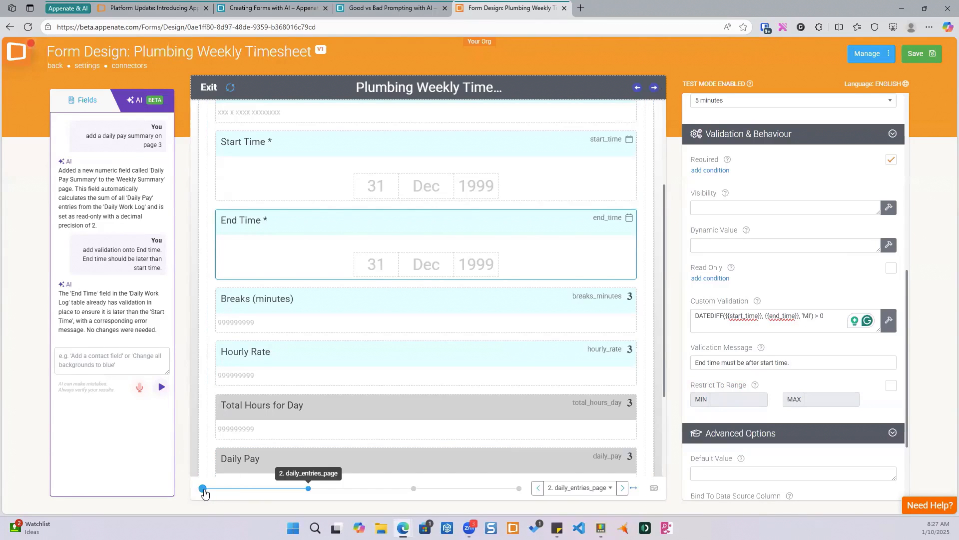
# - Pick the header's orange colour and ask the AI assistant to change all numeric field background colours to #f7962c
pyautogui.click(78, 359)
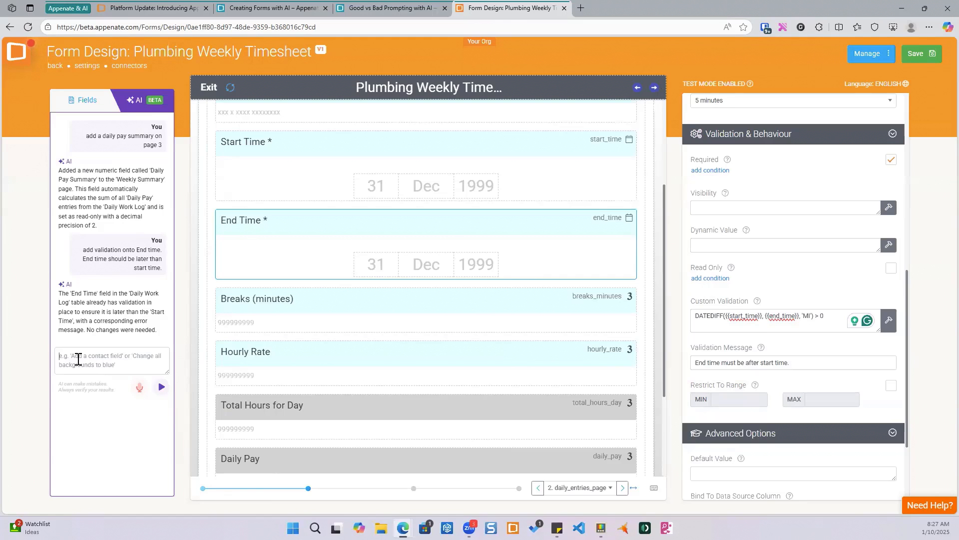
pyautogui.click(596, 52)
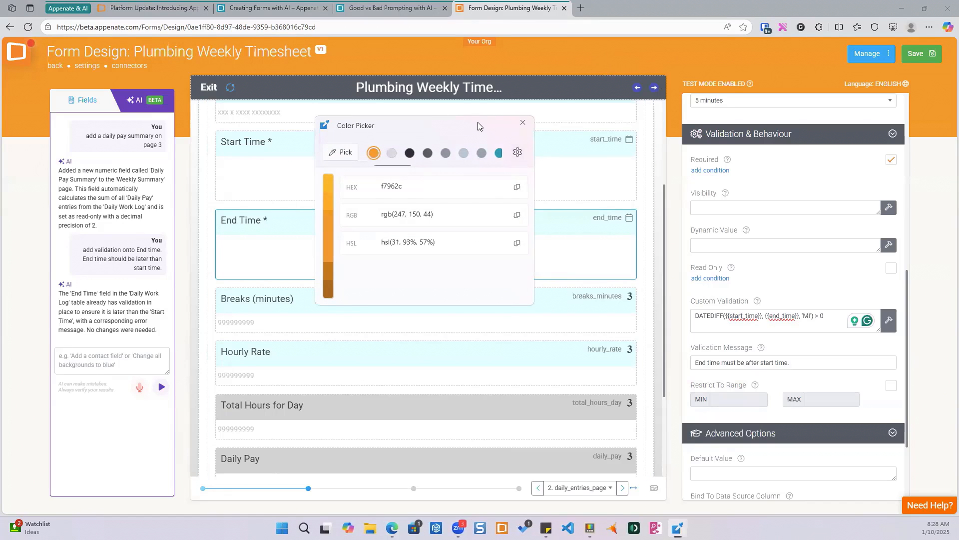
pyautogui.click(522, 123)
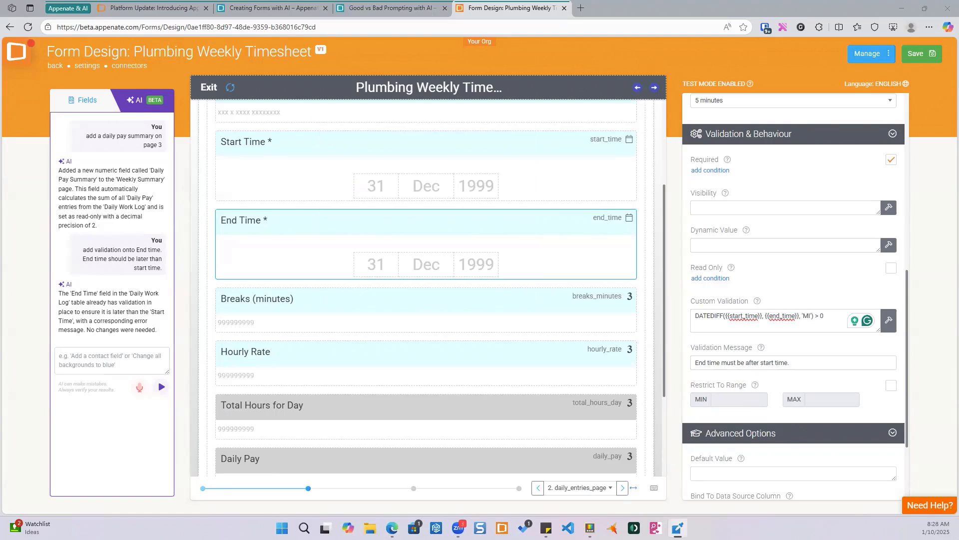
pyautogui.click(74, 357)
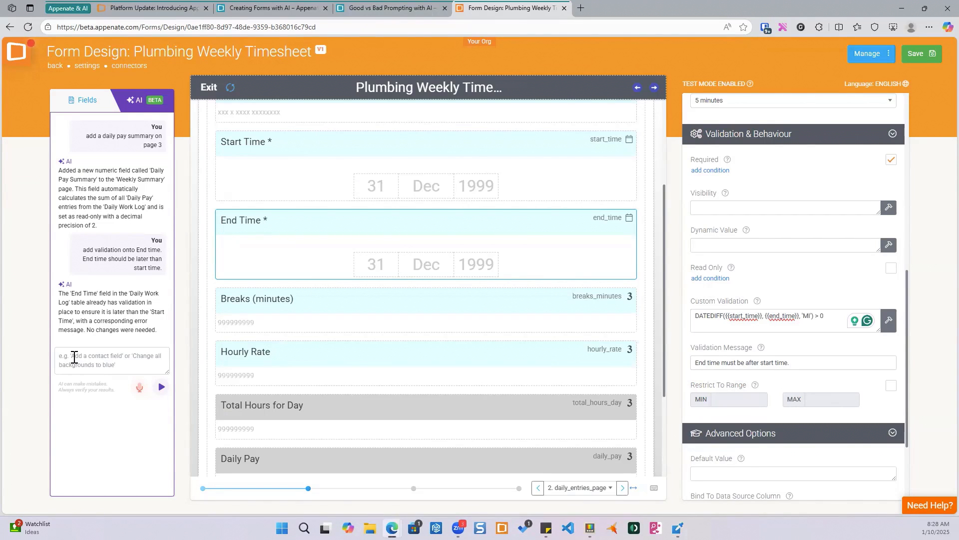
pyautogui.write('change all numeric field background colours to f7962c#')
pyautogui.click(161, 387)
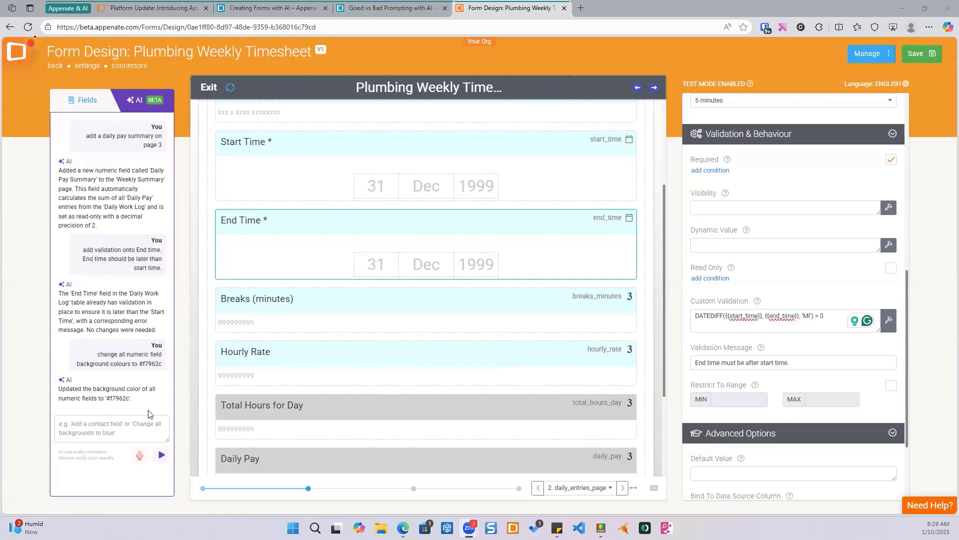
# - Look through all form pages for the numeric fields' new background colour
pyautogui.scroll(-3, 297, 376)
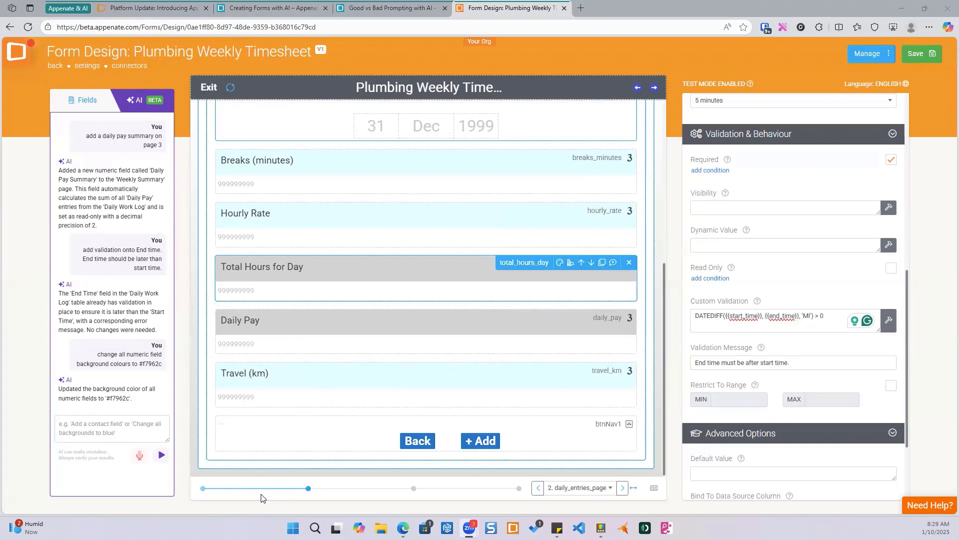
pyautogui.click(203, 488)
pyautogui.click(304, 488)
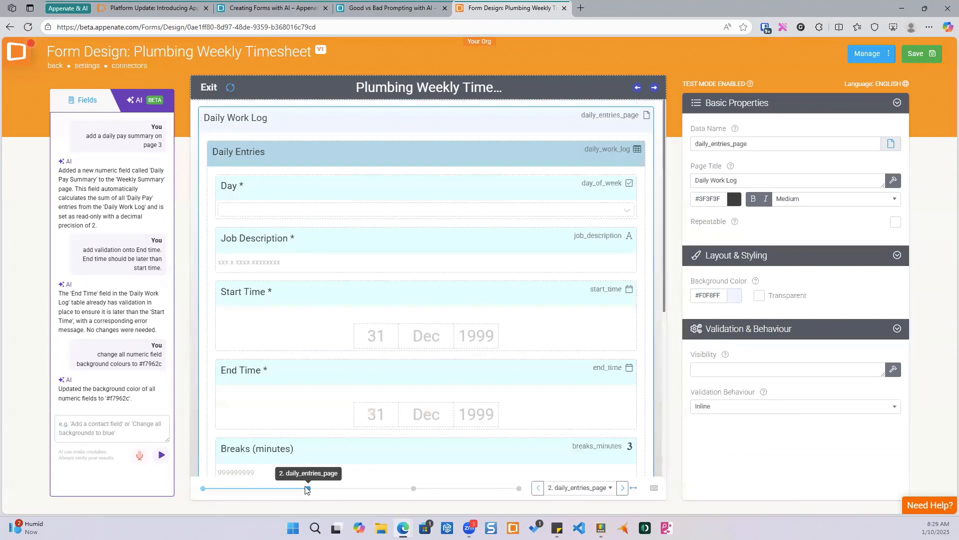
pyautogui.scroll(-5, 410, 345)
pyautogui.click(413, 488)
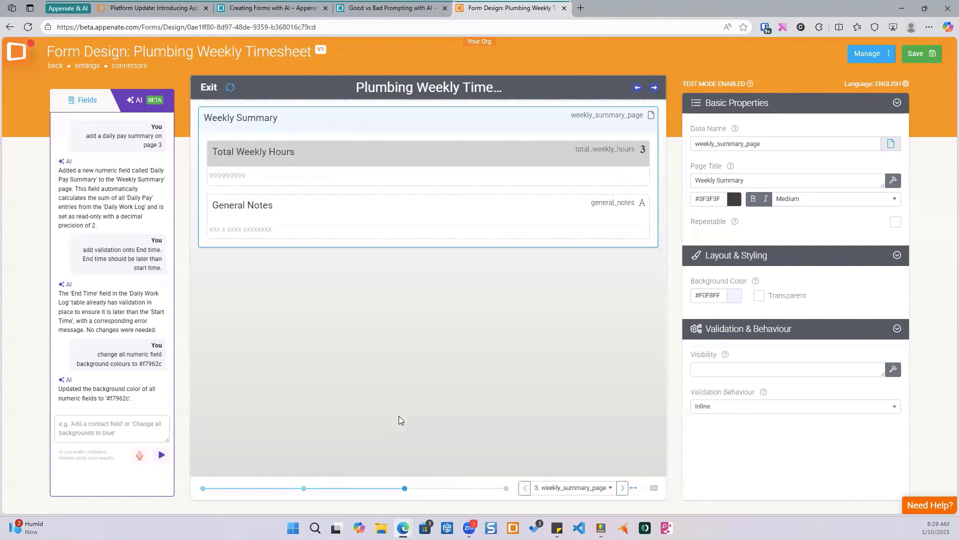
pyautogui.click(504, 488)
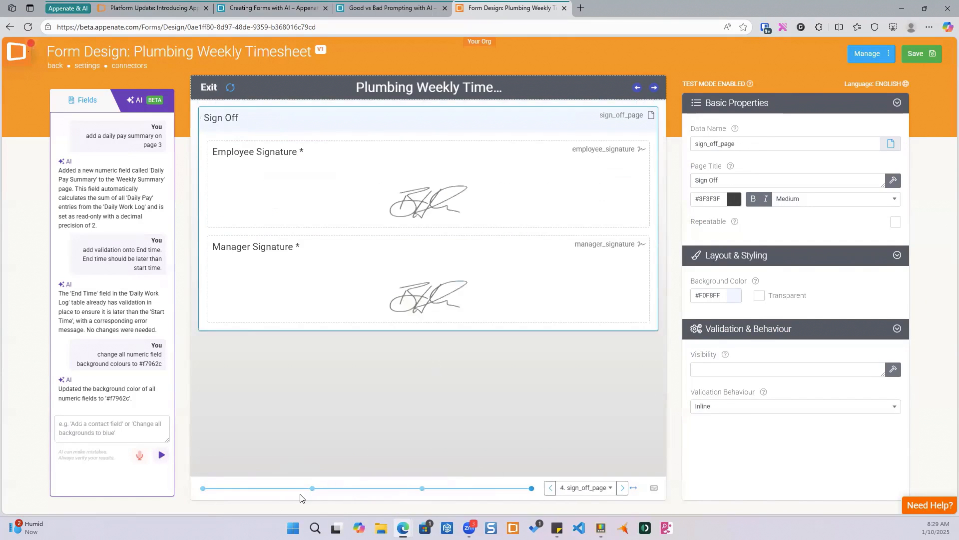
pyautogui.click(308, 488)
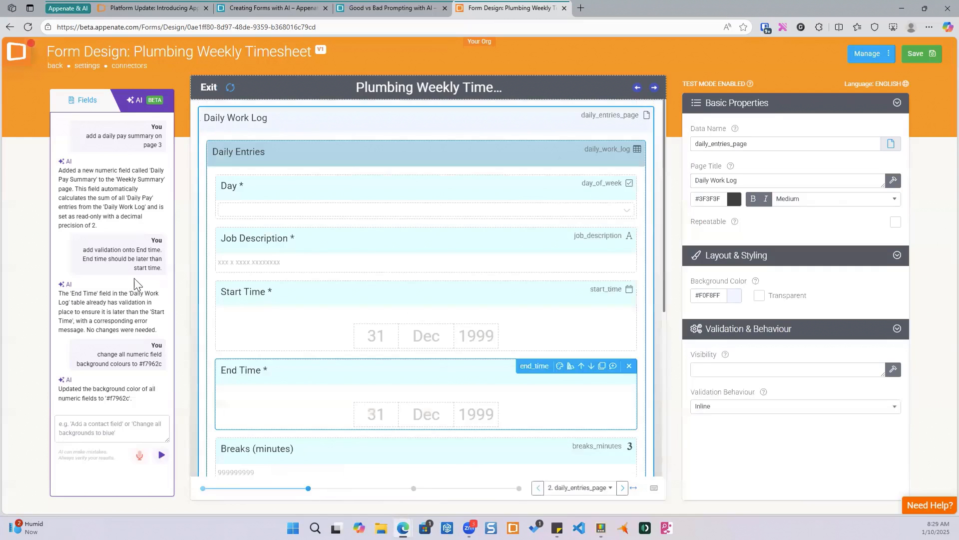
# - Ask the AI assistant to change all numeric field background colors to green
pyautogui.click(71, 429)
pyautogui.write('c')
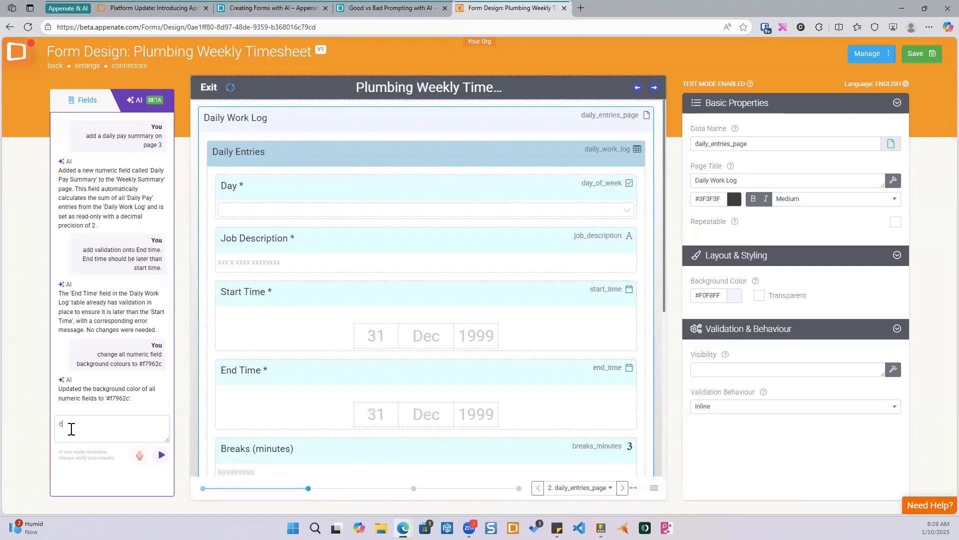
pyautogui.write('hange all numeric ')
pyautogui.write('field backg')
pyautogui.write('roun')
pyautogui.write('d color')
pyautogui.write(' to b')
pyautogui.write('green')
pyautogui.click(72, 428)
pyautogui.click(73, 400)
pyautogui.click(105, 431)
pyautogui.press('Return')
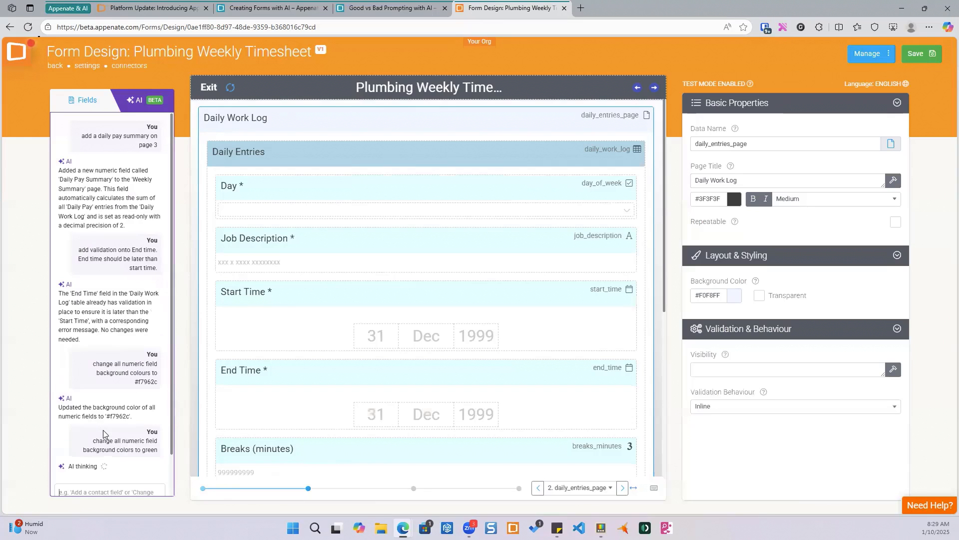
# - Check the numeric fields on the Daily Work Log, then ask the AI assistant to "change all field colors to light blue"
pyautogui.scroll(-1, 123, 383)
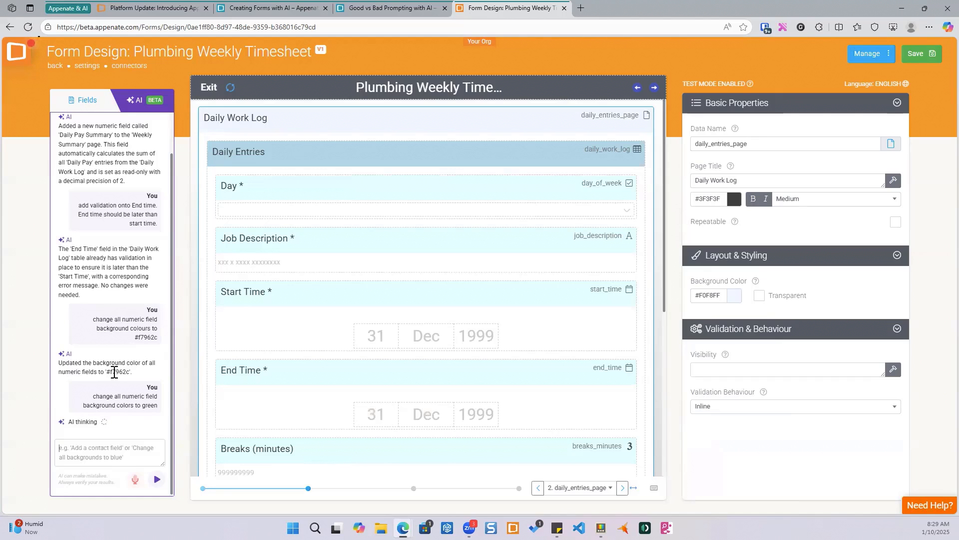
pyautogui.scroll(-6, 337, 340)
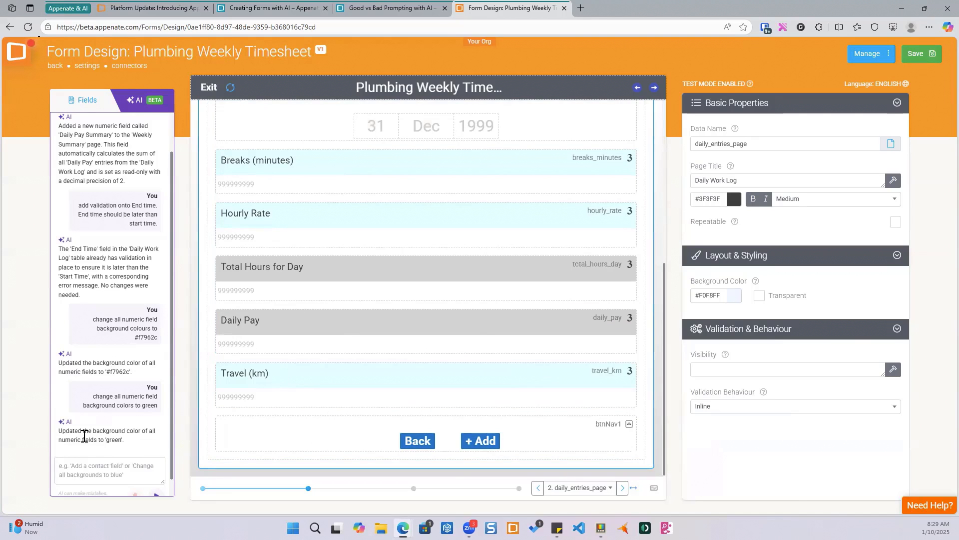
pyautogui.click(307, 320)
pyautogui.click(315, 215)
pyautogui.scroll(5, 431, 375)
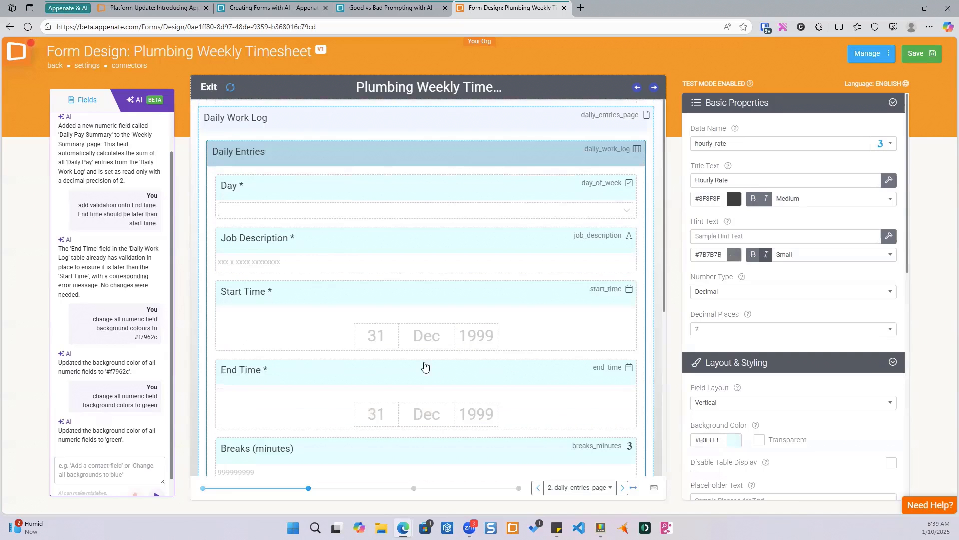
pyautogui.click(98, 466)
pyautogui.write('change all fi')
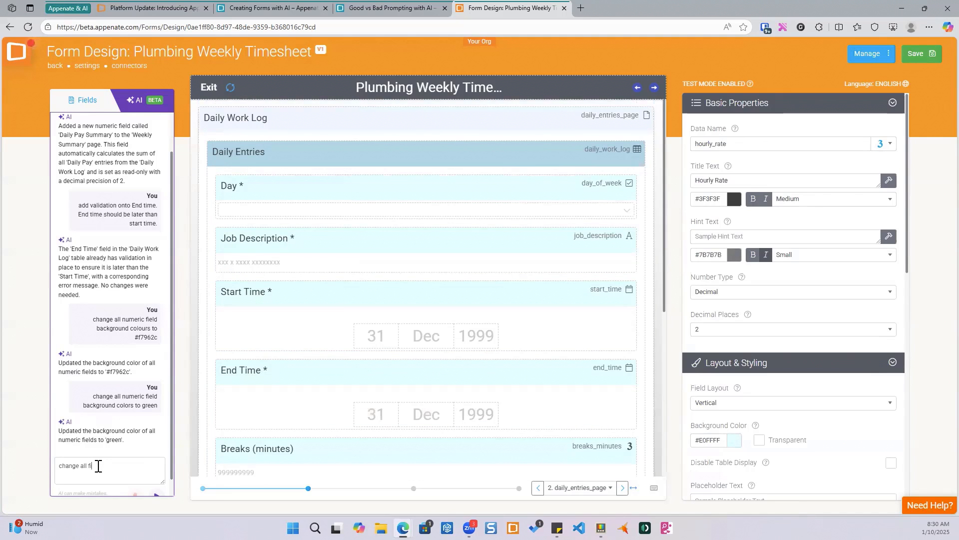
pyautogui.write('eld colo')
pyautogui.write('rs ro')
pyautogui.write('to ')
pyautogui.write('light bl')
pyautogui.write('ue')
pyautogui.press('Return')
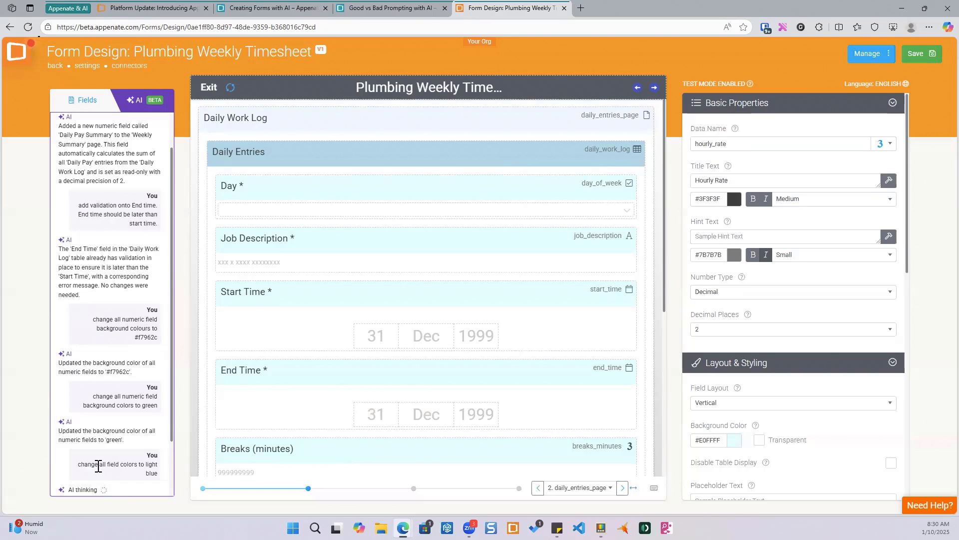
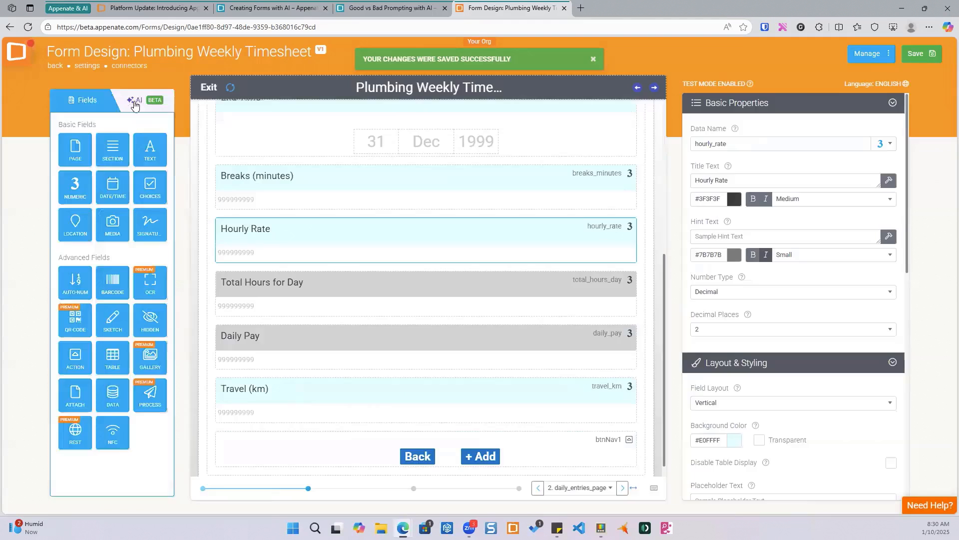
# - Ask the AI assistant to "change all number field background color to green"
pyautogui.write('cahng')
pyautogui.press('BackSpace')
pyautogui.press('BackSpace')
pyautogui.press('BackSpace')
pyautogui.press('BackSpace')
pyautogui.write('ha')
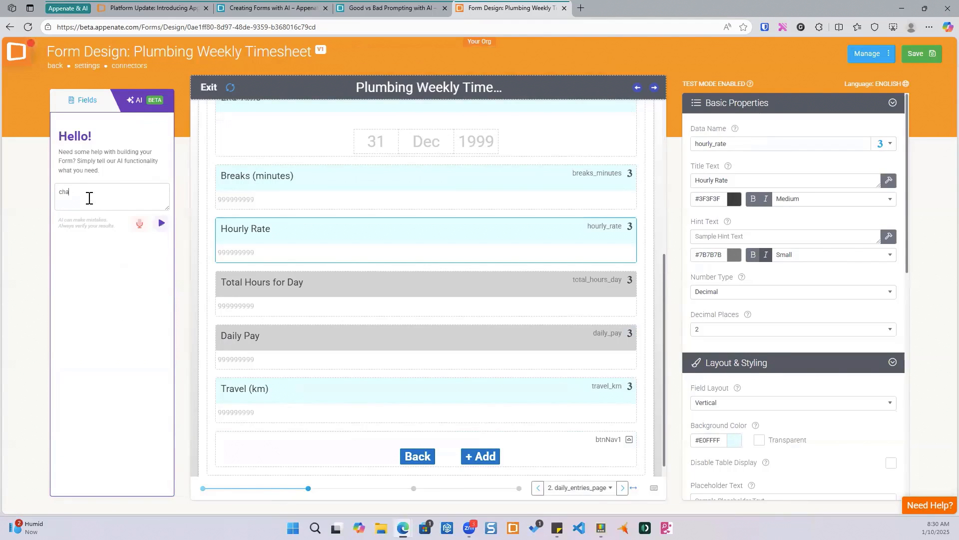
pyautogui.write('nge number field')
pyautogui.write('background color to green')
pyautogui.click(83, 191)
pyautogui.write('all')
pyautogui.click(161, 223)
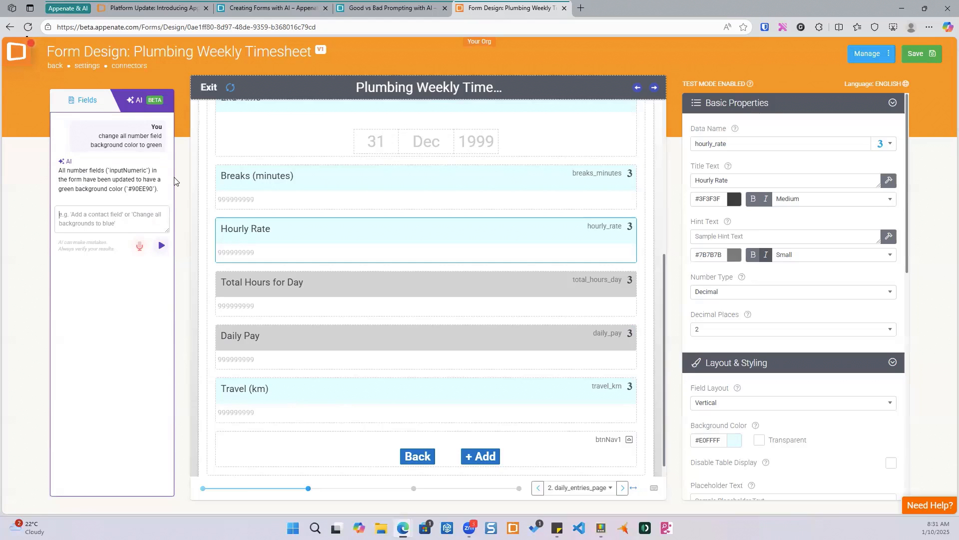
# - Page through all four form pages to inspect the numeric fields' background colours
pyautogui.click(202, 489)
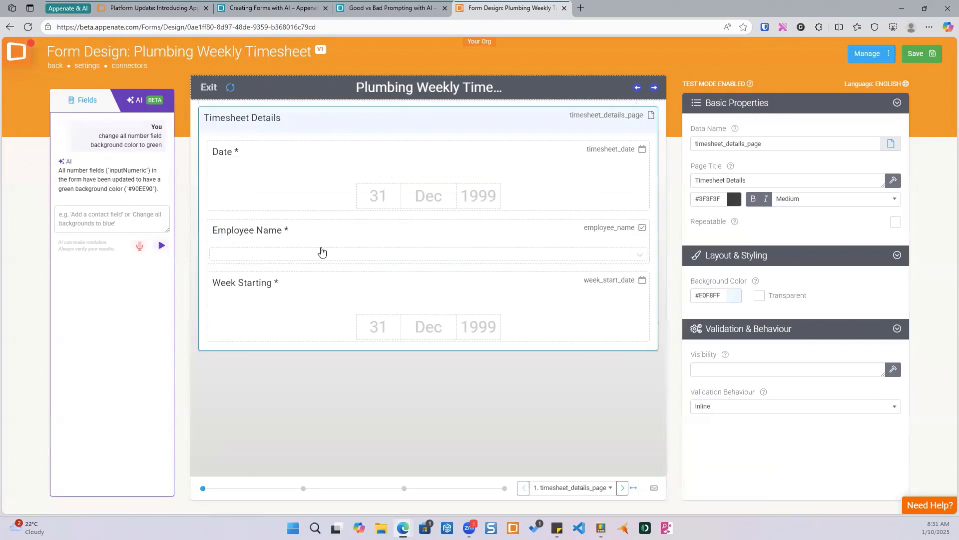
pyautogui.click(303, 488)
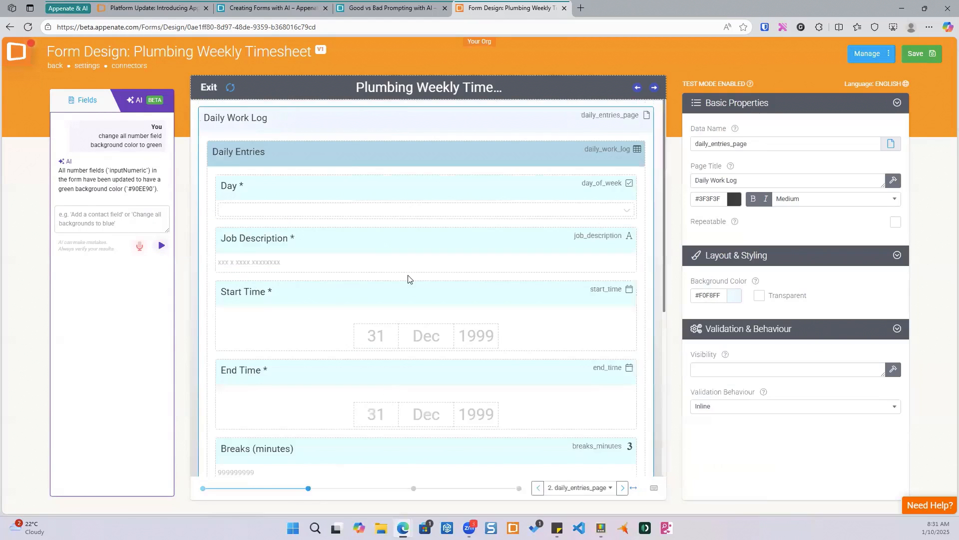
pyautogui.scroll(-5, 405, 274)
pyautogui.click(413, 488)
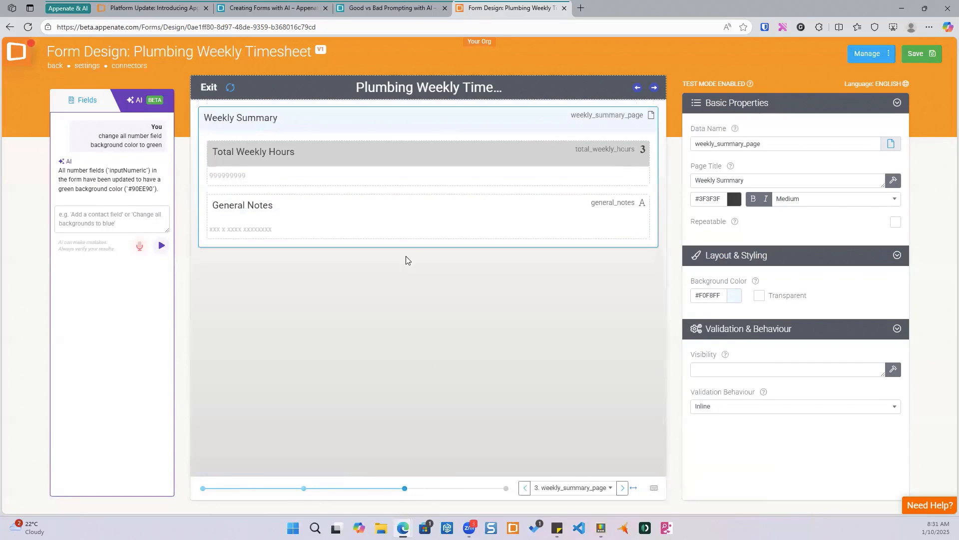
pyautogui.click(507, 489)
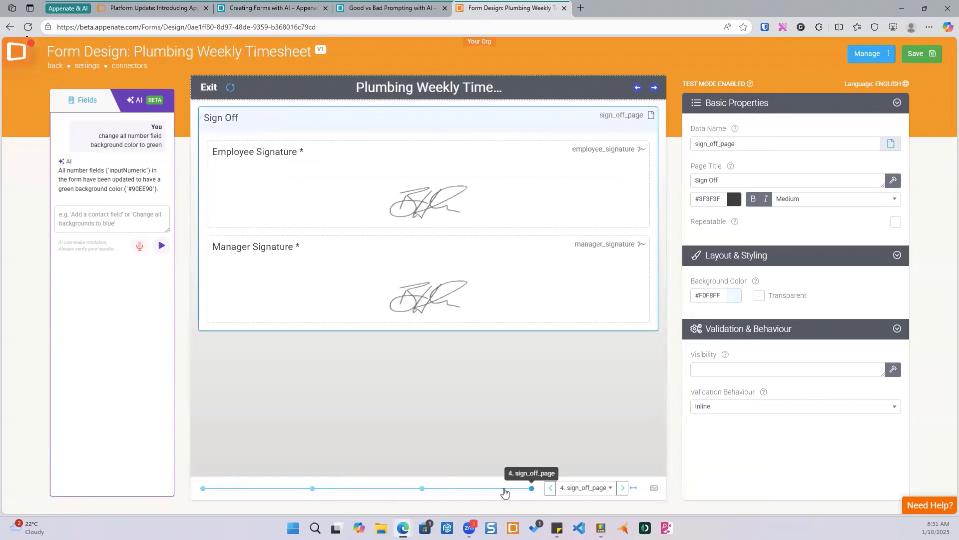
pyautogui.click(312, 489)
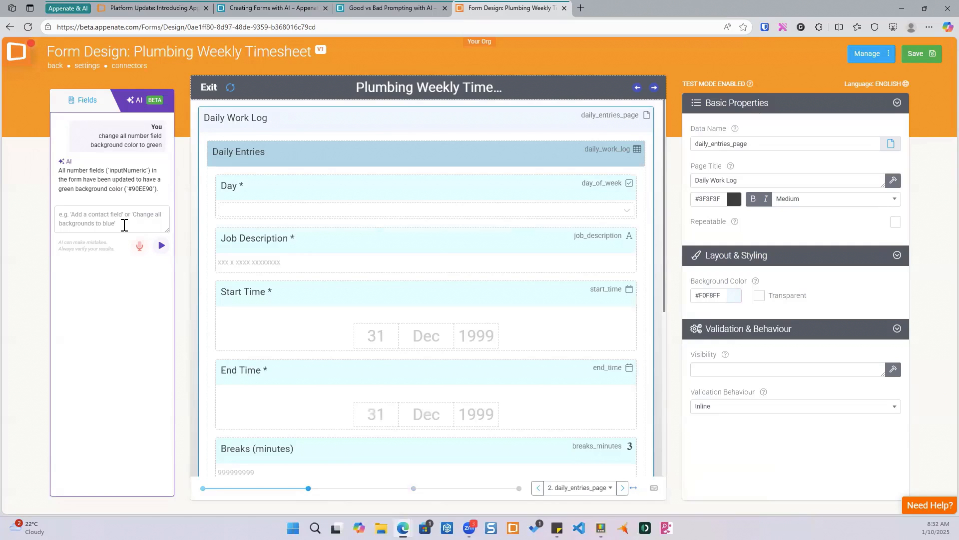
# - Ask the AI assistant to "change backgrounds to green"
pyautogui.write('change back')
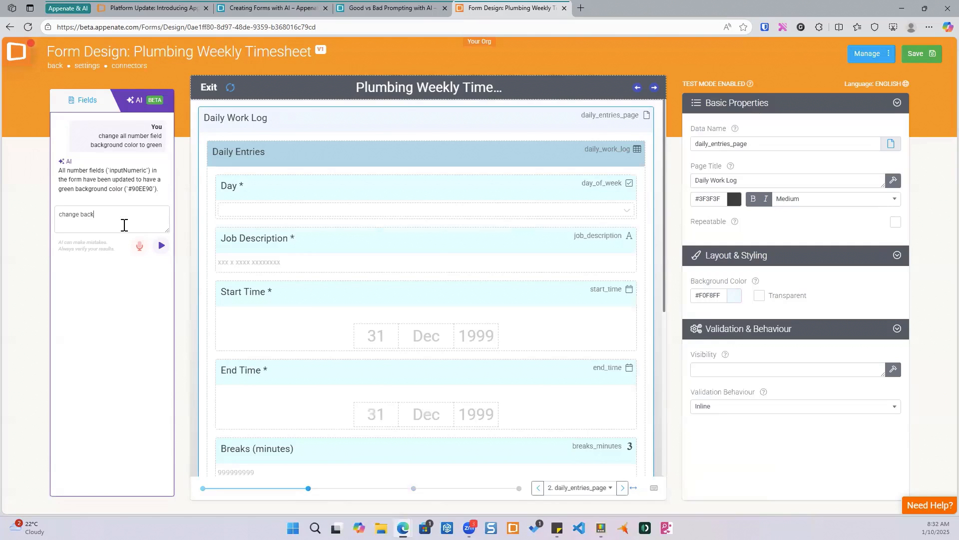
pyautogui.write('grpounds')
pyautogui.press('BackSpace')
pyautogui.press('BackSpace')
pyautogui.press('BackSpace')
pyautogui.press('BackSpace')
pyautogui.write('unds to green')
pyautogui.press('Return')
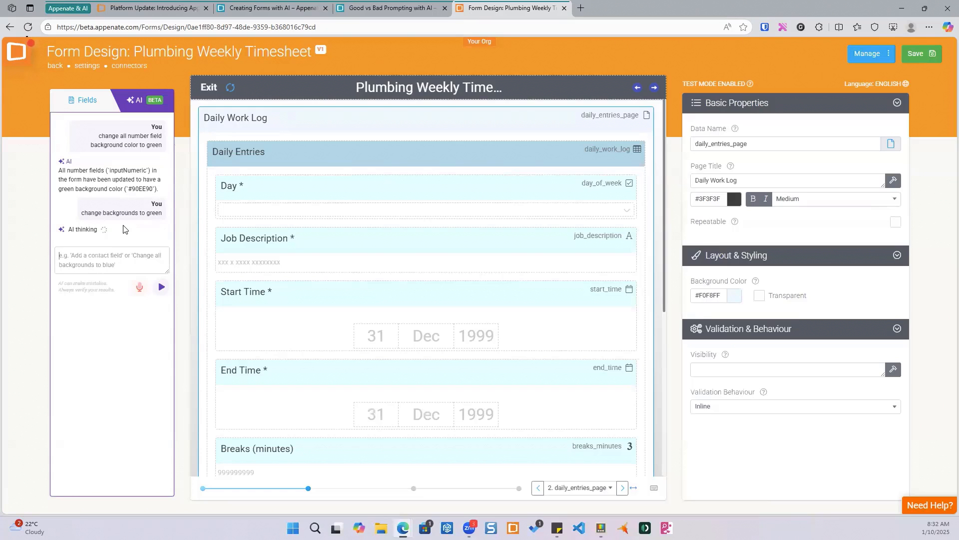
pyautogui.moveTo(407, 261)
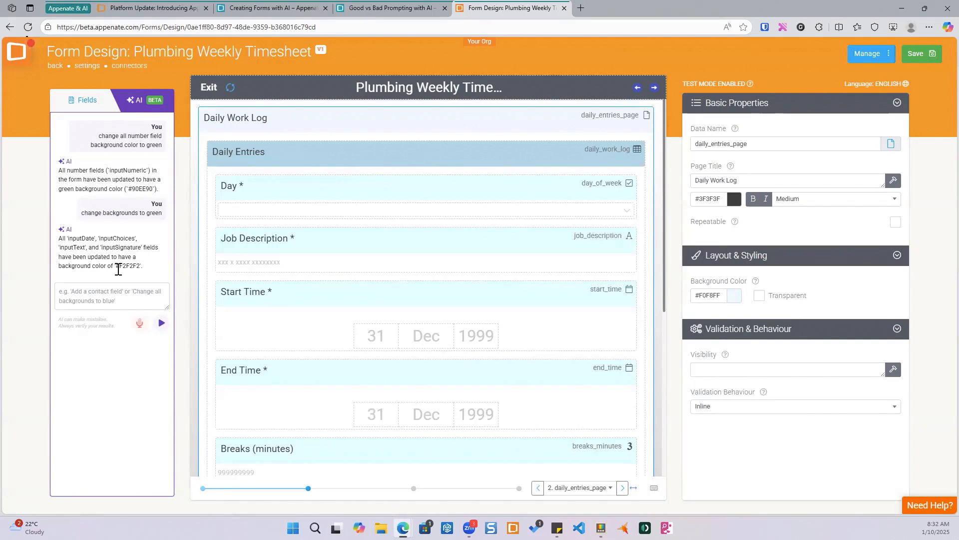
# - Highlight the colour code in the AI's reply and page through the form pages to check field backgrounds
pyautogui.moveTo(116, 267); pyautogui.dragTo(141, 267)
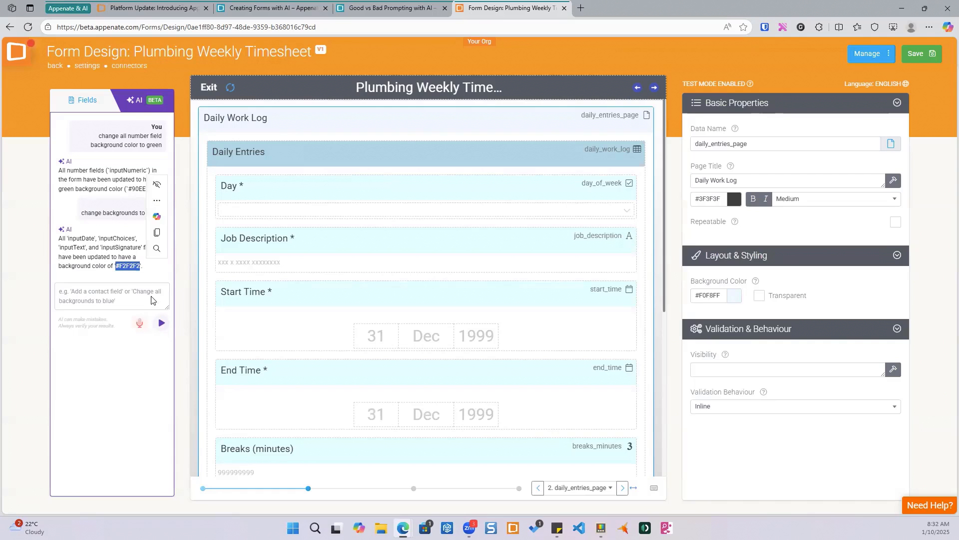
pyautogui.click(413, 488)
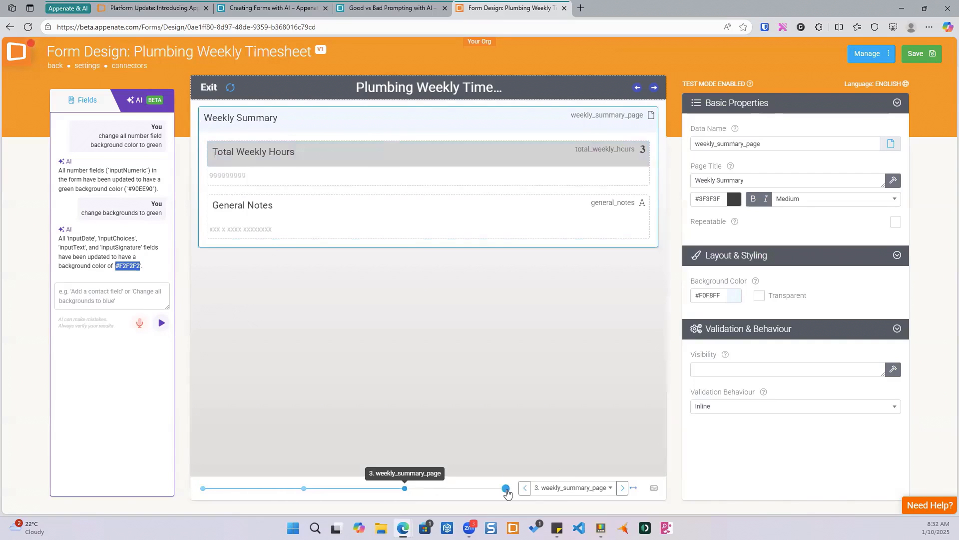
pyautogui.click(507, 488)
pyautogui.click(203, 486)
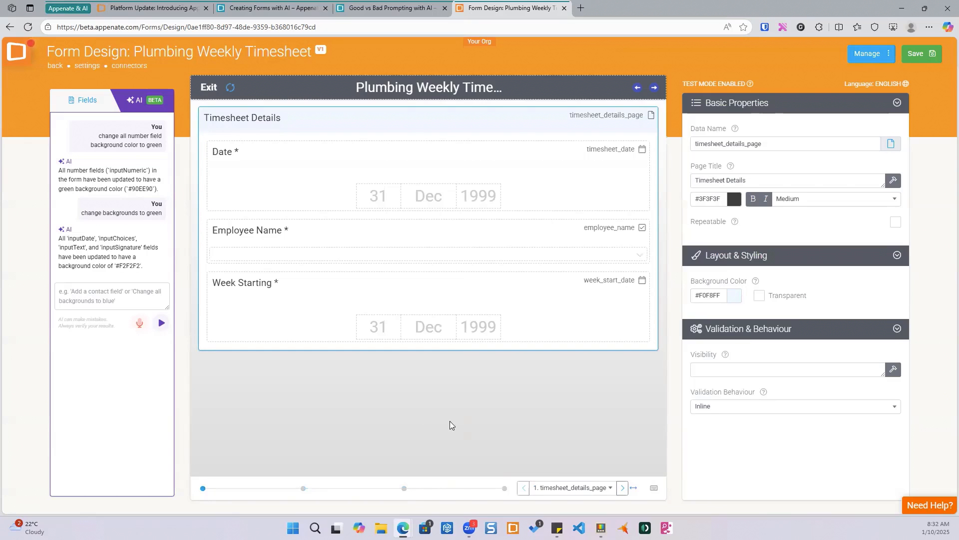
# - Save the form and reopen Plumbing Weekly Timesheet from the forms list
pyautogui.click(917, 56)
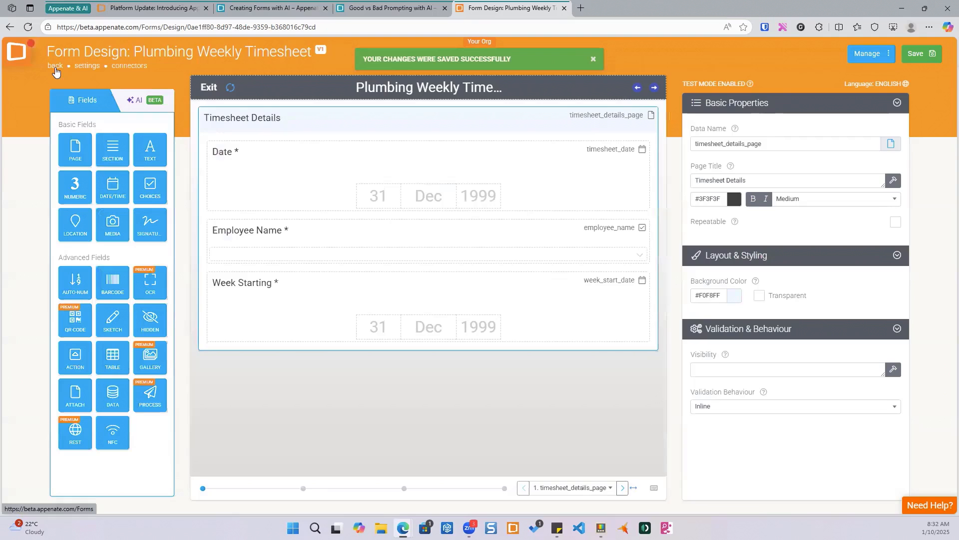
pyautogui.click(56, 69)
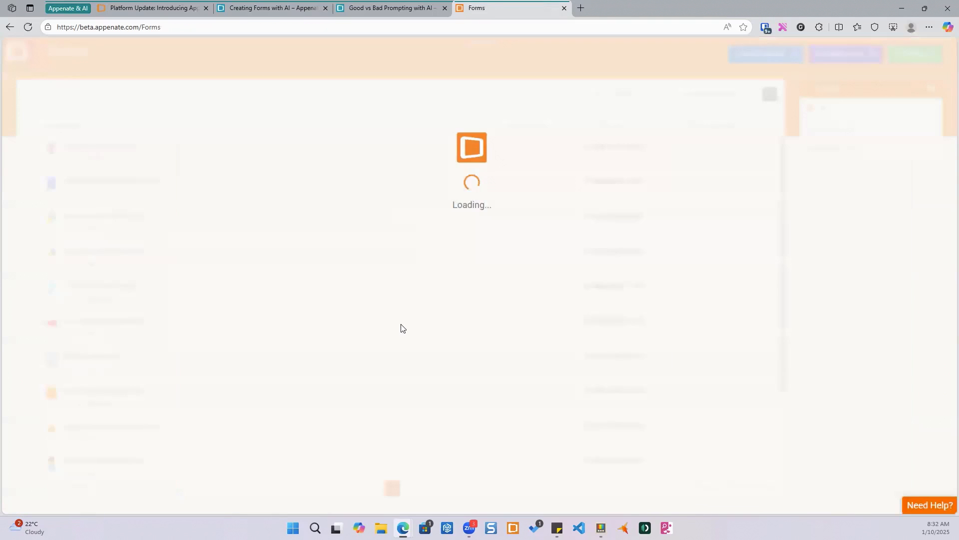
pyautogui.scroll(-2, 377, 306)
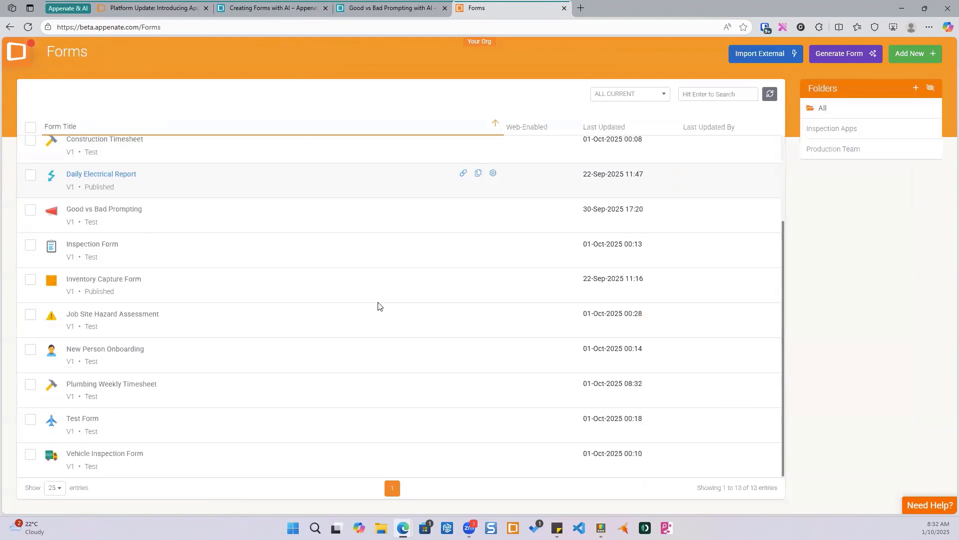
pyautogui.click(118, 384)
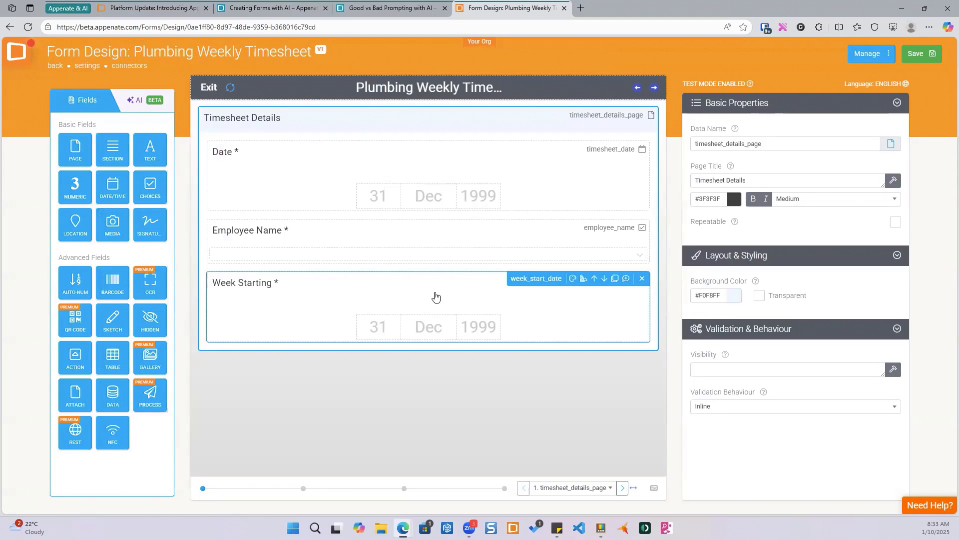
# - Open the AI assistant and inspect the properties of the Employee Name and Day fields
pyautogui.click(135, 100)
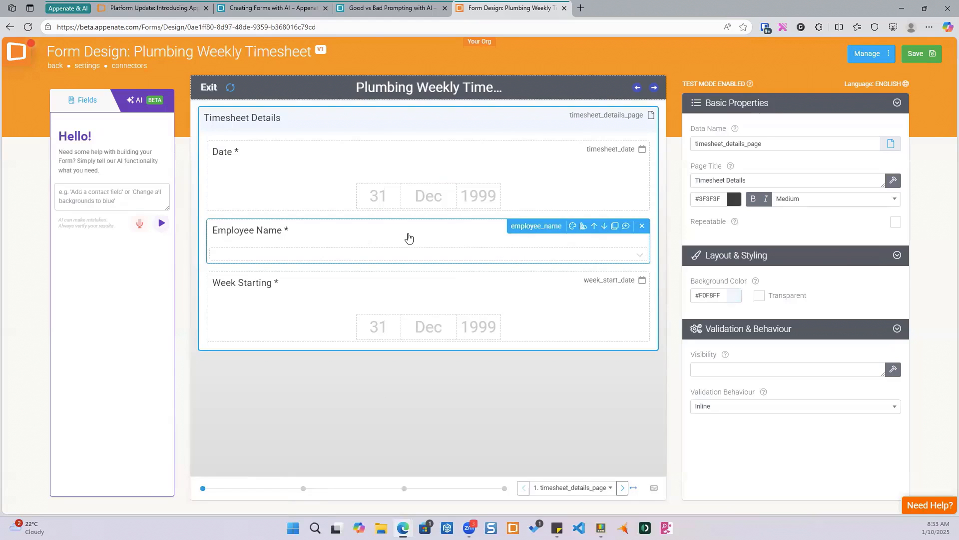
pyautogui.click(364, 236)
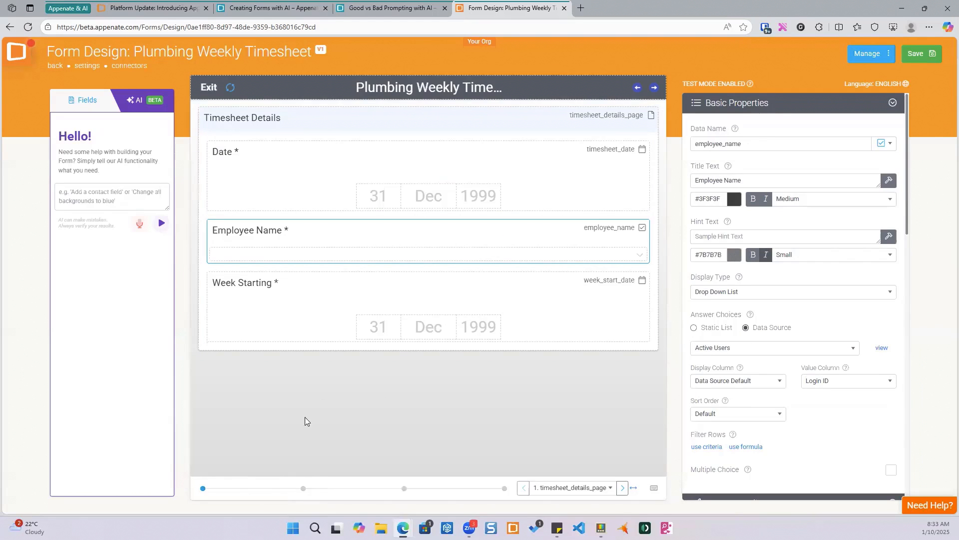
pyautogui.click(303, 488)
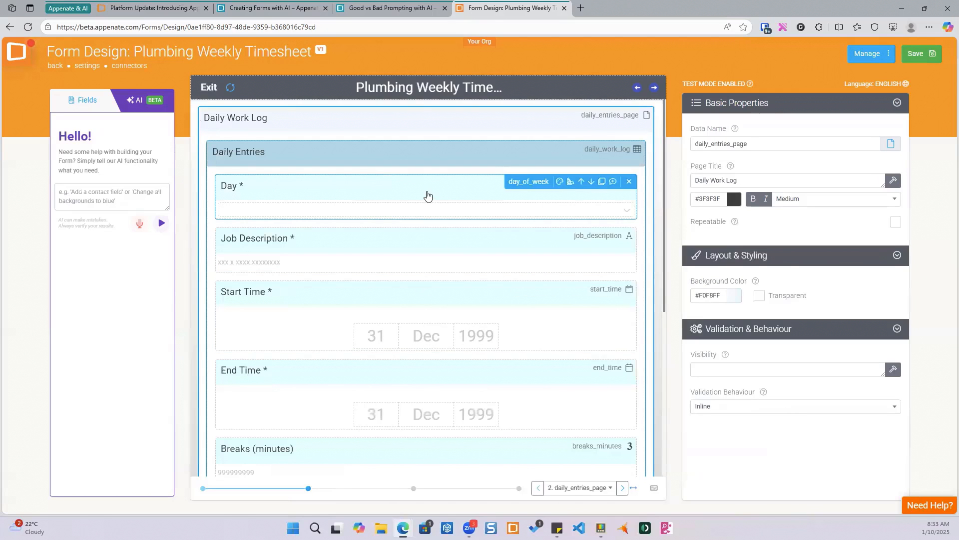
pyautogui.click(556, 200)
pyautogui.scroll(-3, 743, 195)
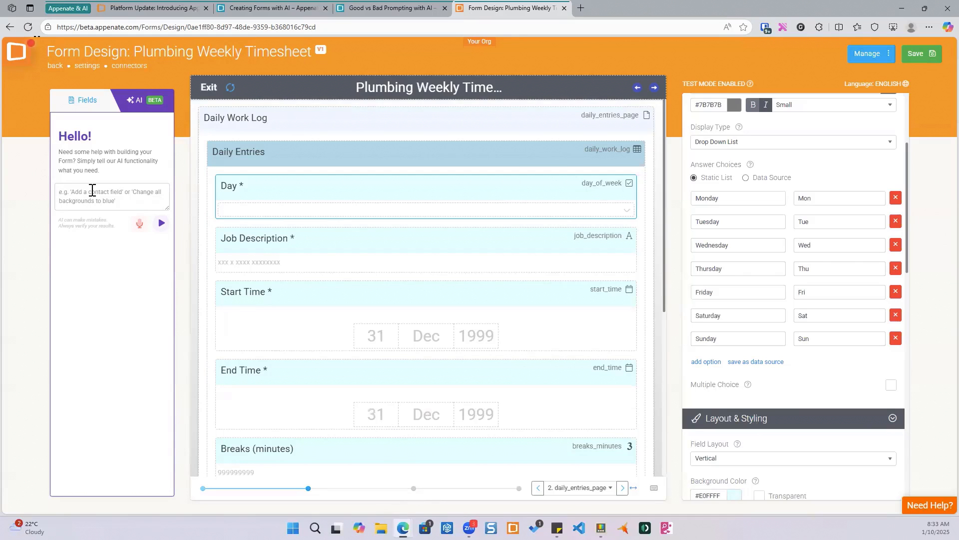
# - Ask the AI assistant to "add a choices field with two options to select 'day shift' and 'night shift' for each day."
pyautogui.write('add a choices field')
pyautogui.write('to select')
pyautogui.write("'day shift' and 'night shift")
pyautogui.click(110, 192)
pyautogui.write('with two options')
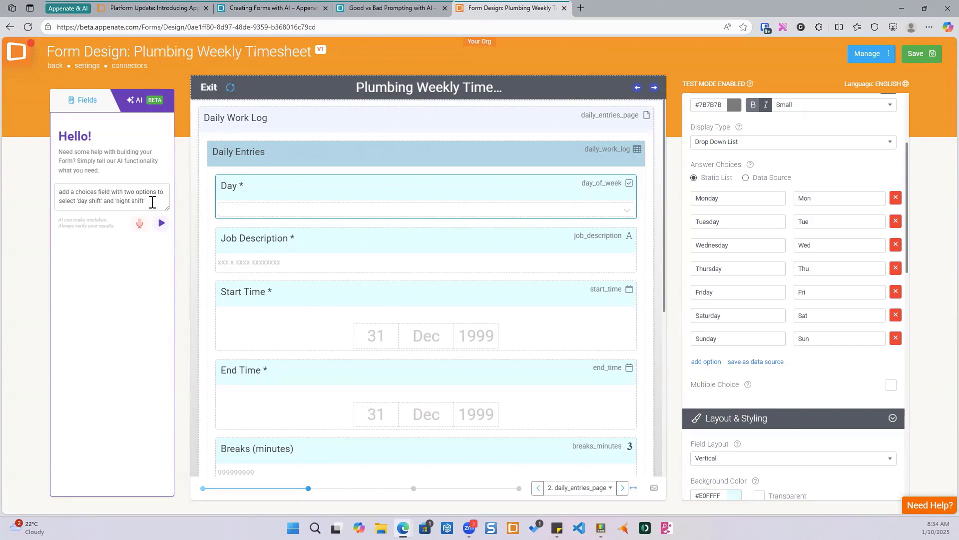
pyautogui.write('or each')
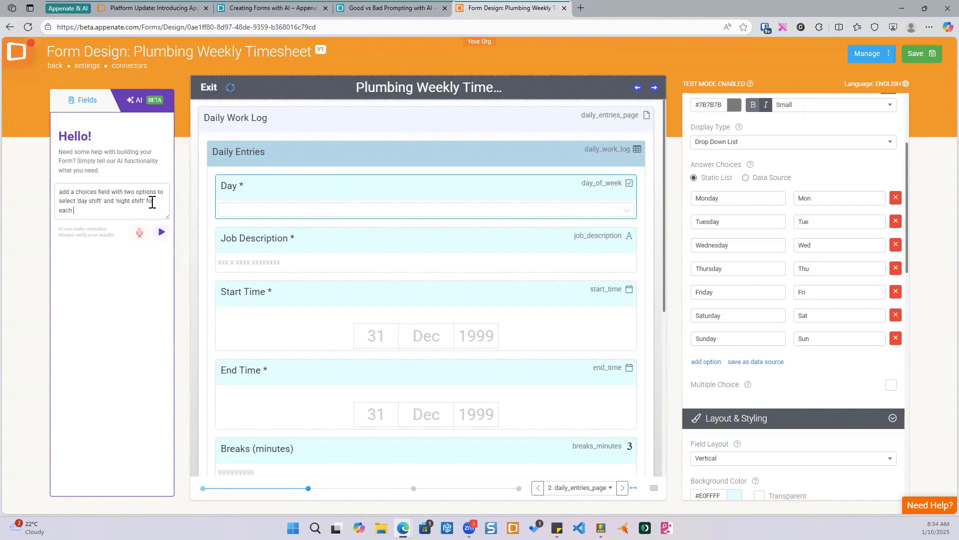
pyautogui.write(' day.')
pyautogui.press('Return')
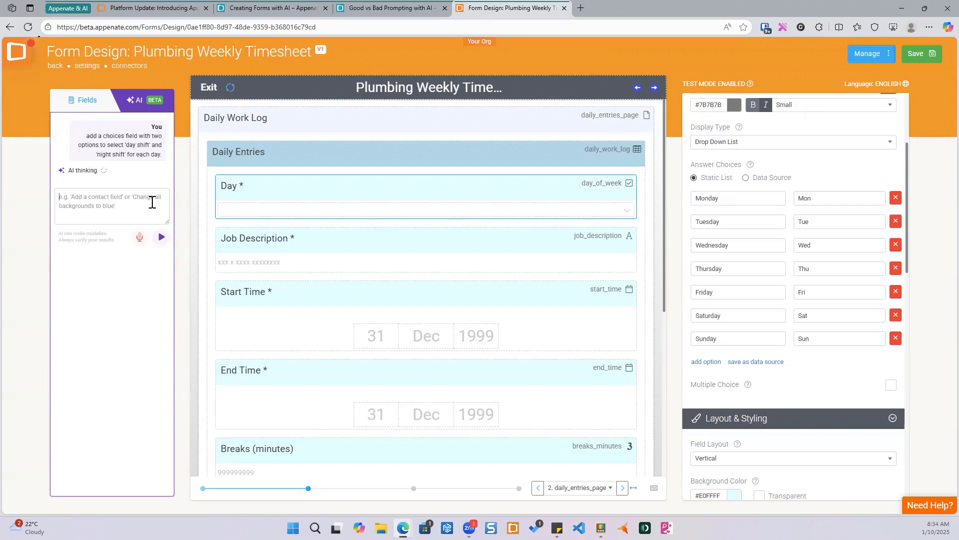
# - Browse the Daily Work Log and the other form pages to look for the new shift field
pyautogui.scroll(-4, 501, 293)
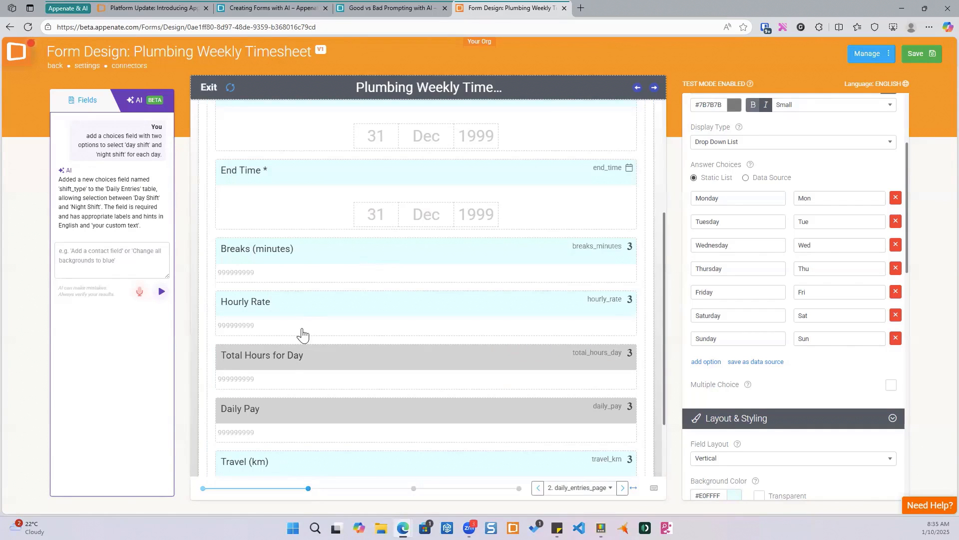
pyautogui.scroll(4, 303, 334)
pyautogui.scroll(-1, 352, 339)
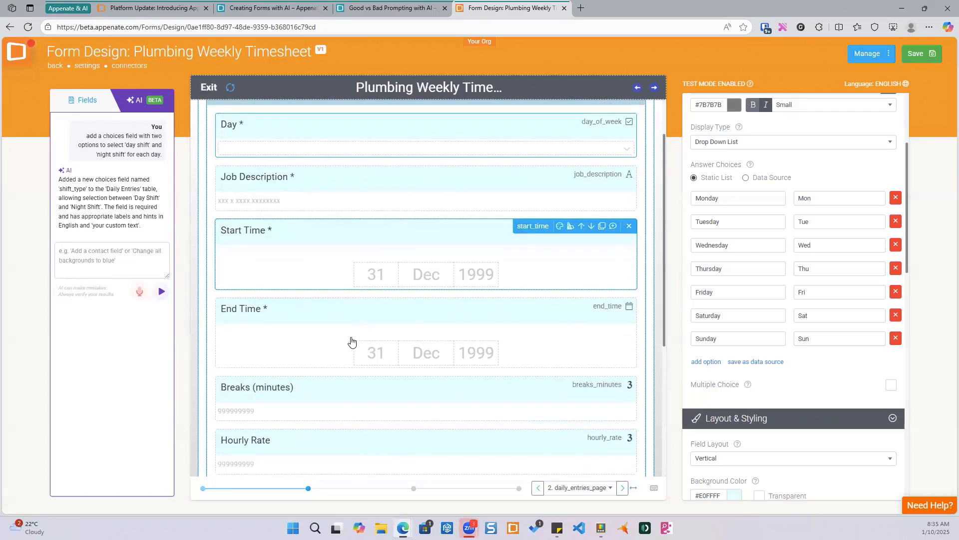
pyautogui.scroll(-5, 353, 340)
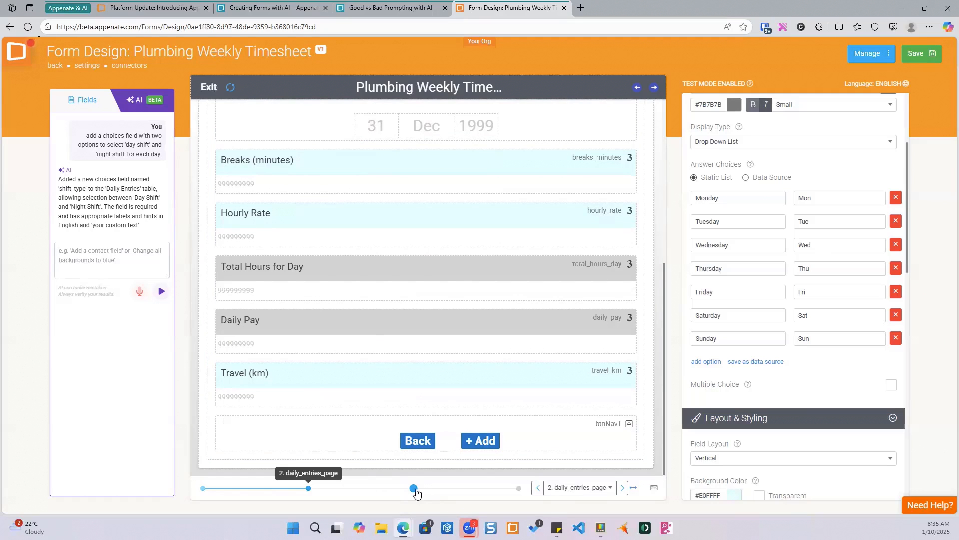
pyautogui.scroll(2, 368, 375)
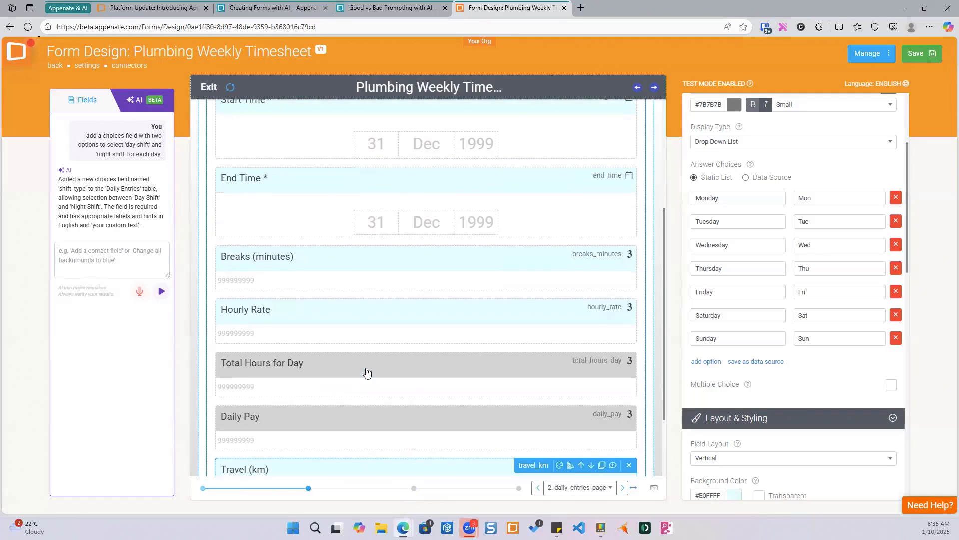
pyautogui.scroll(4, 367, 372)
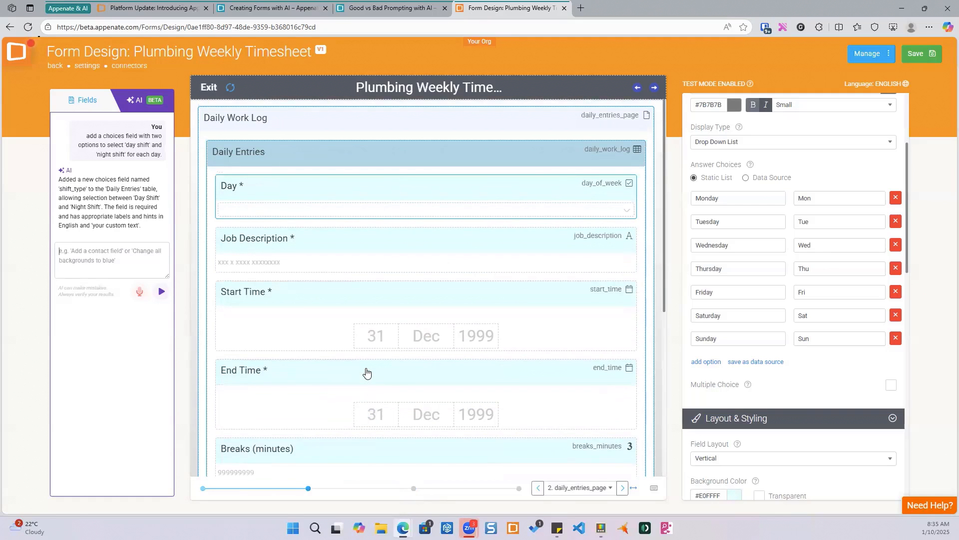
pyautogui.click(203, 488)
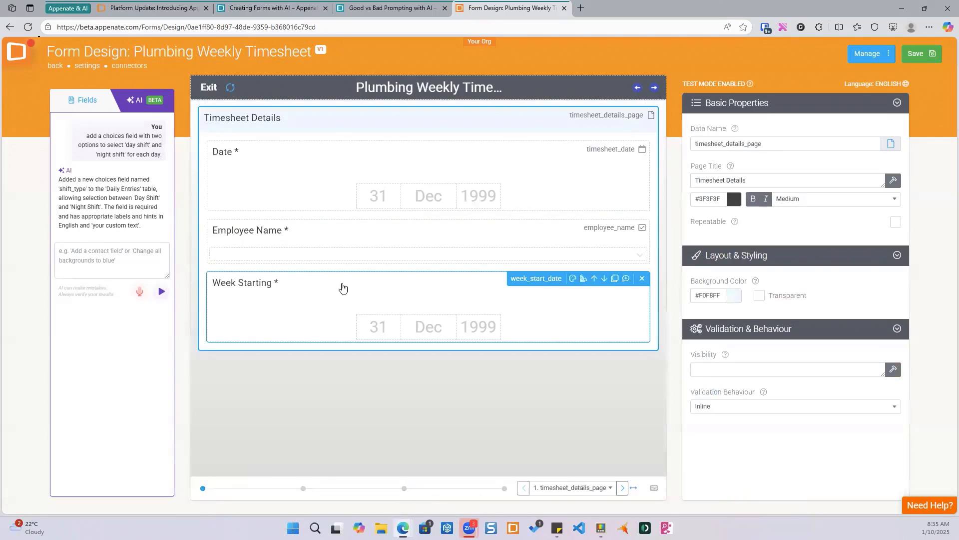
pyautogui.click(303, 488)
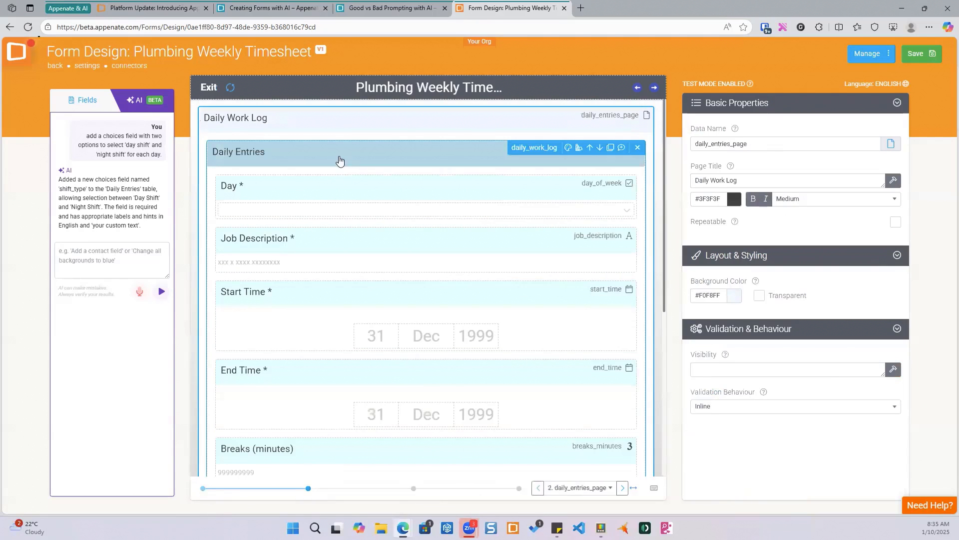
pyautogui.scroll(-6, 337, 355)
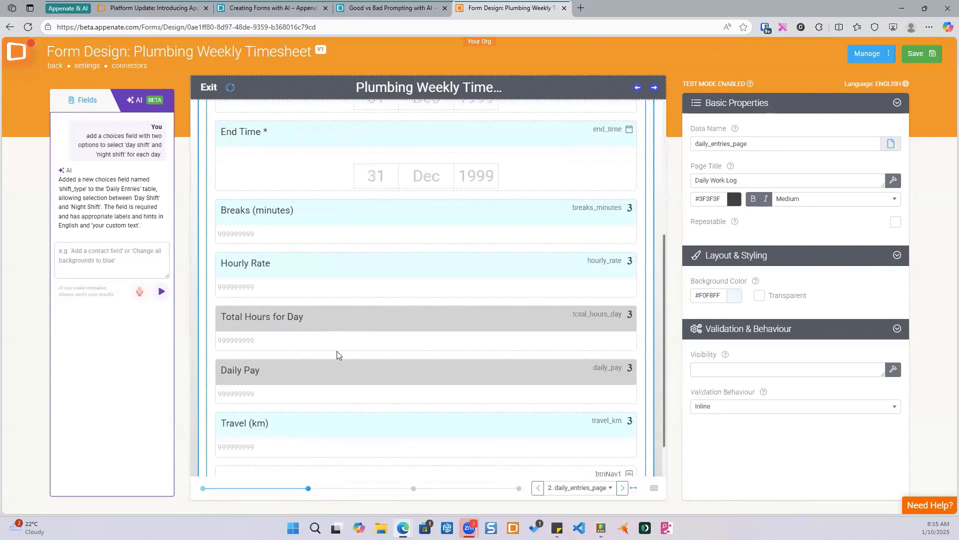
pyautogui.click(413, 488)
pyautogui.click(506, 488)
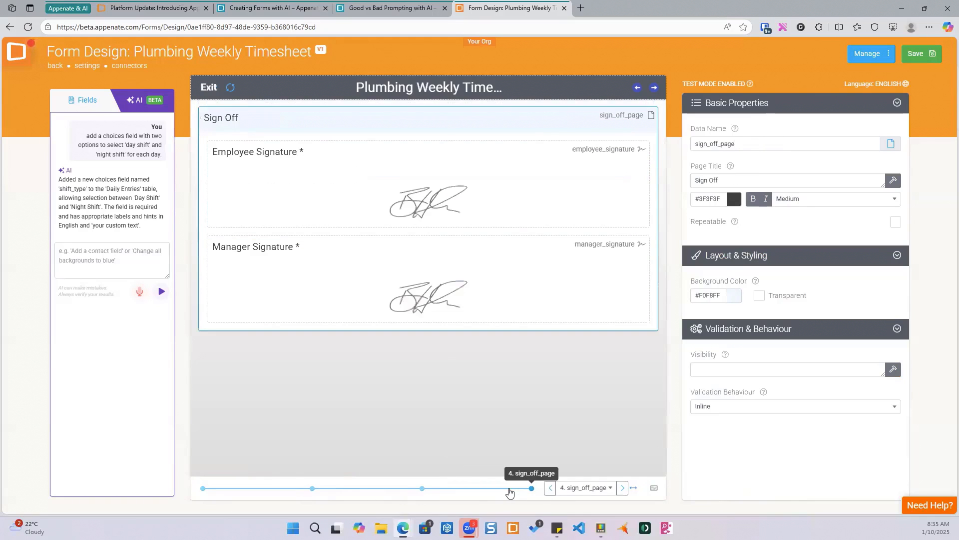
pyautogui.click(313, 488)
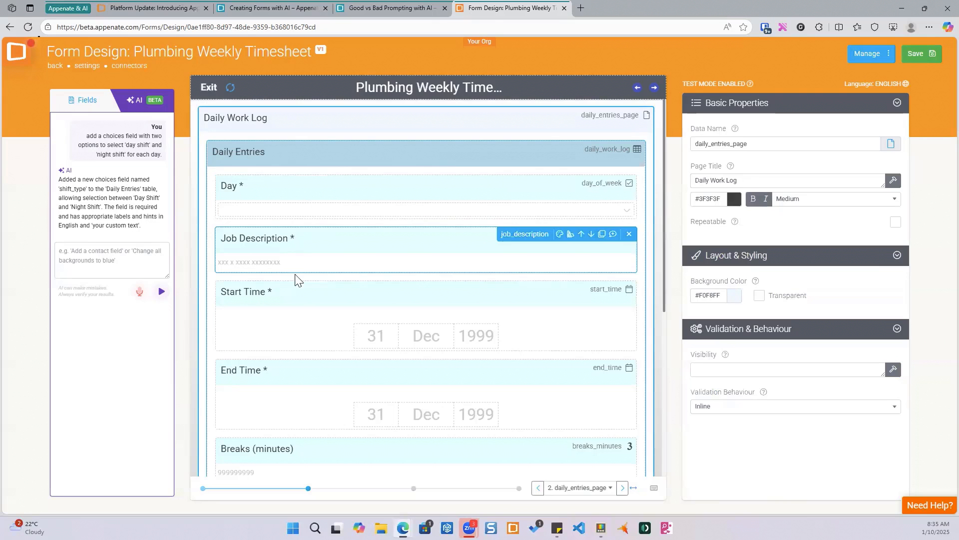
pyautogui.scroll(-3, 293, 332)
pyautogui.scroll(-3, 293, 331)
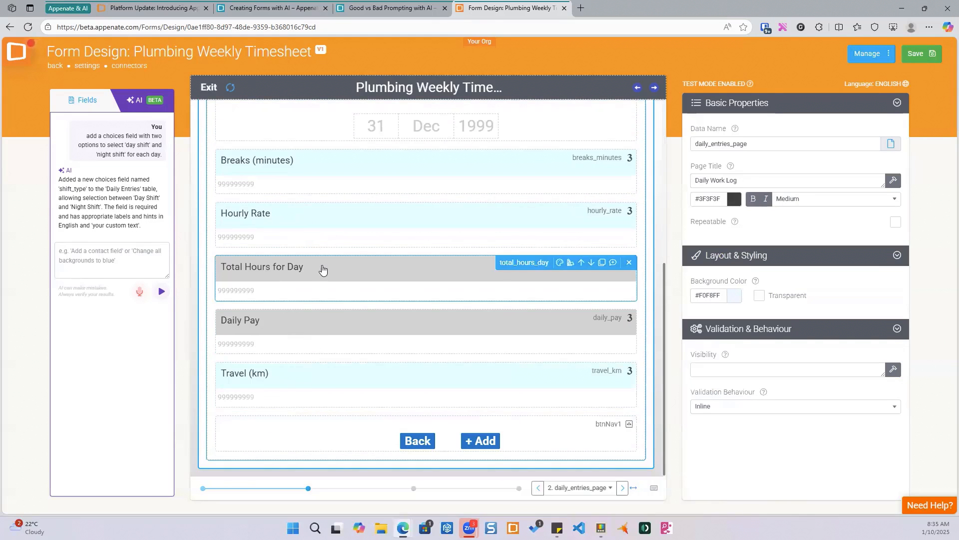
# - Review the fields of the Daily Work Log page and move on to the Weekly Summary page
pyautogui.scroll(6, 322, 270)
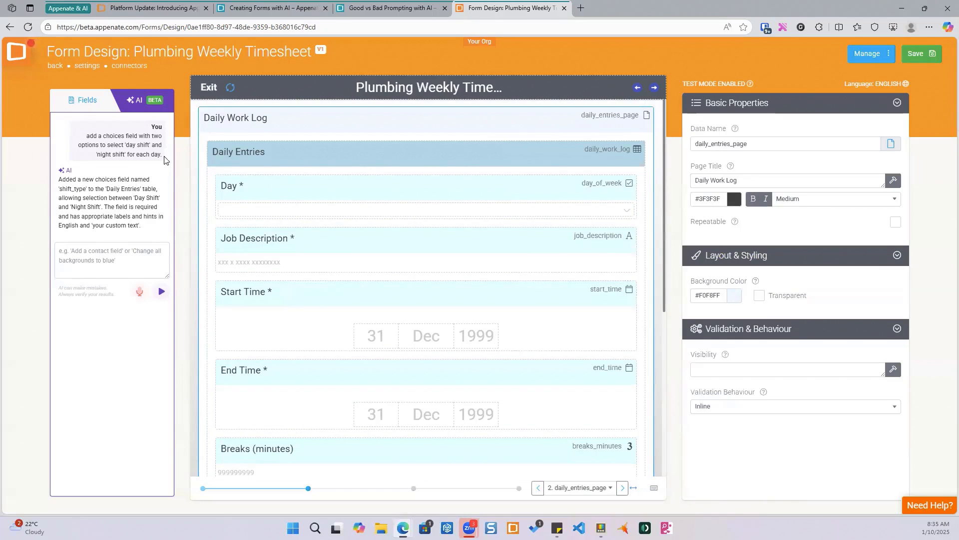
pyautogui.click(301, 194)
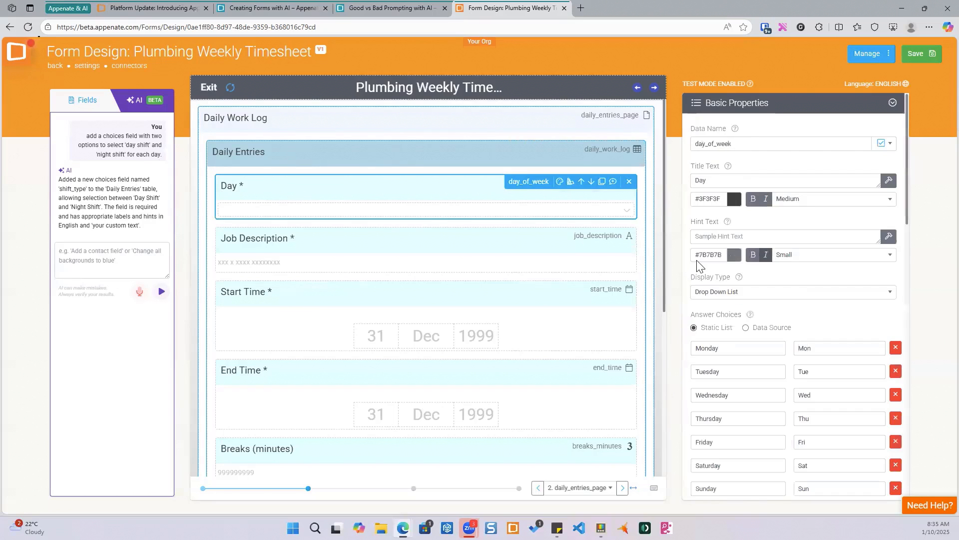
pyautogui.scroll(-5, 735, 295)
pyautogui.scroll(4, 735, 294)
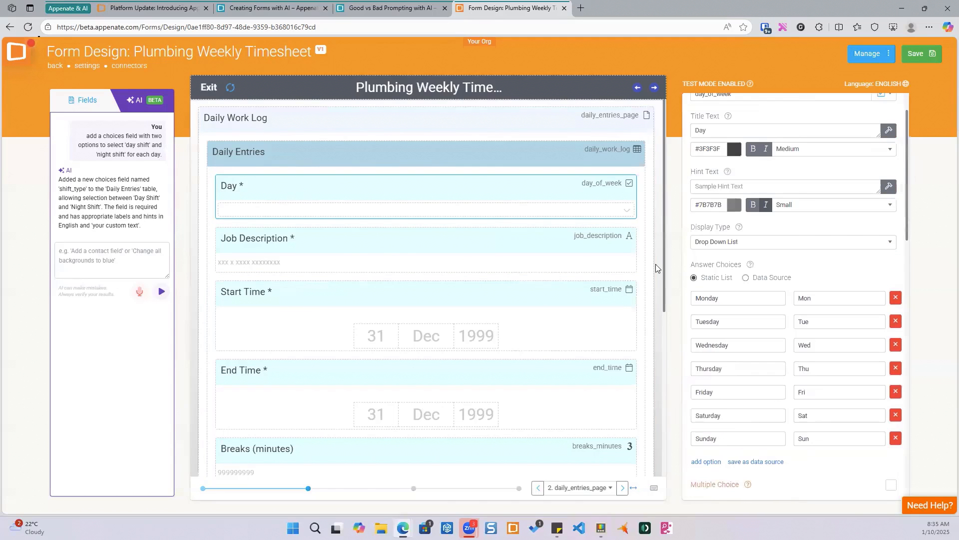
pyautogui.click(344, 247)
pyautogui.scroll(-3, 763, 279)
pyautogui.click(353, 297)
pyautogui.scroll(-6, 772, 300)
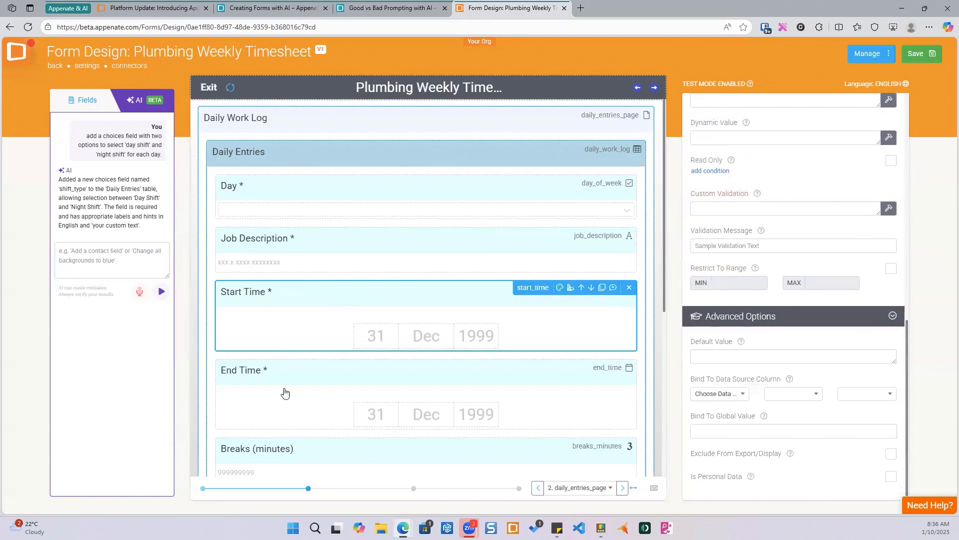
pyautogui.click(300, 367)
pyautogui.scroll(-2, 299, 366)
pyautogui.click(300, 354)
pyautogui.click(302, 403)
pyautogui.scroll(-3, 302, 373)
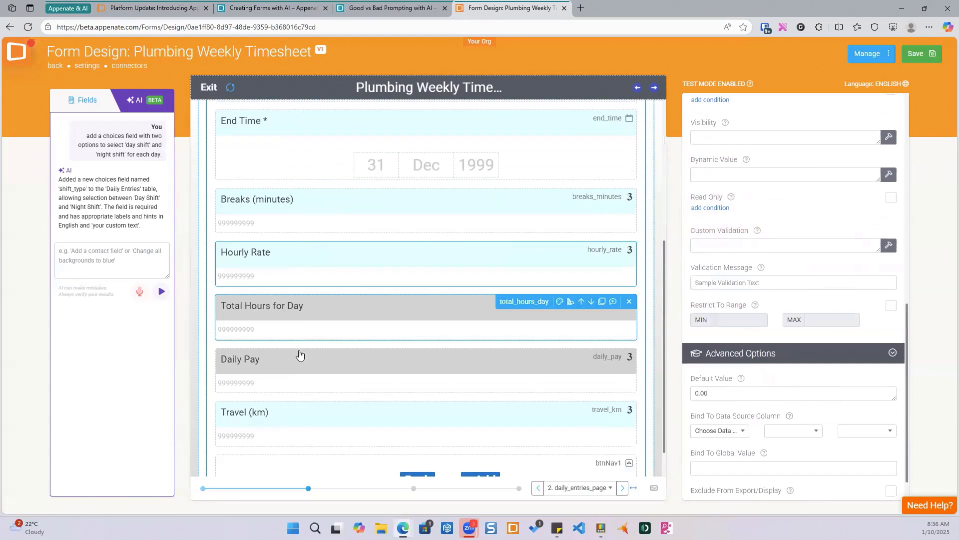
pyautogui.click(298, 372)
pyautogui.click(350, 406)
pyautogui.scroll(-1, 345, 430)
pyautogui.click(342, 439)
pyautogui.click(413, 489)
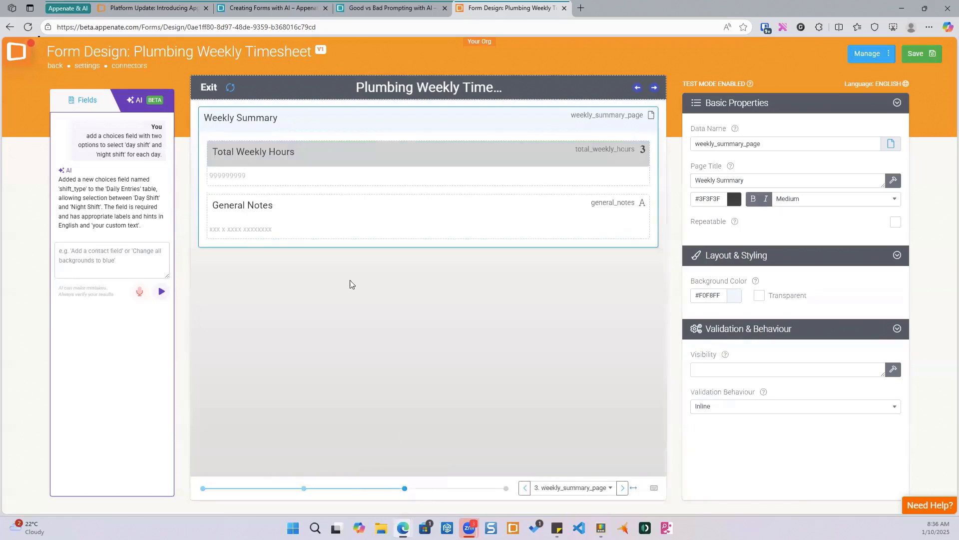
# - Save the timesheet form and go back to the forms list
pyautogui.click(85, 254)
pyautogui.click(920, 55)
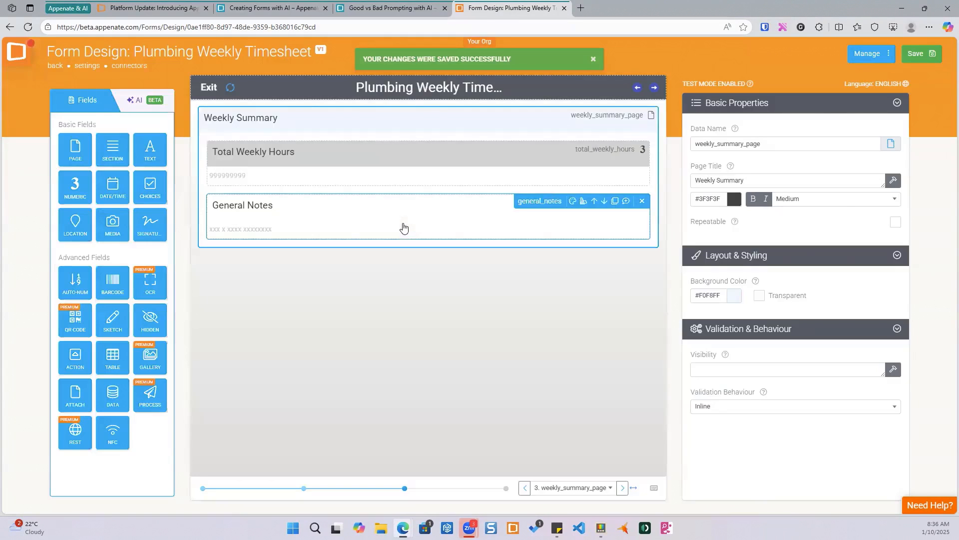
pyautogui.click(56, 67)
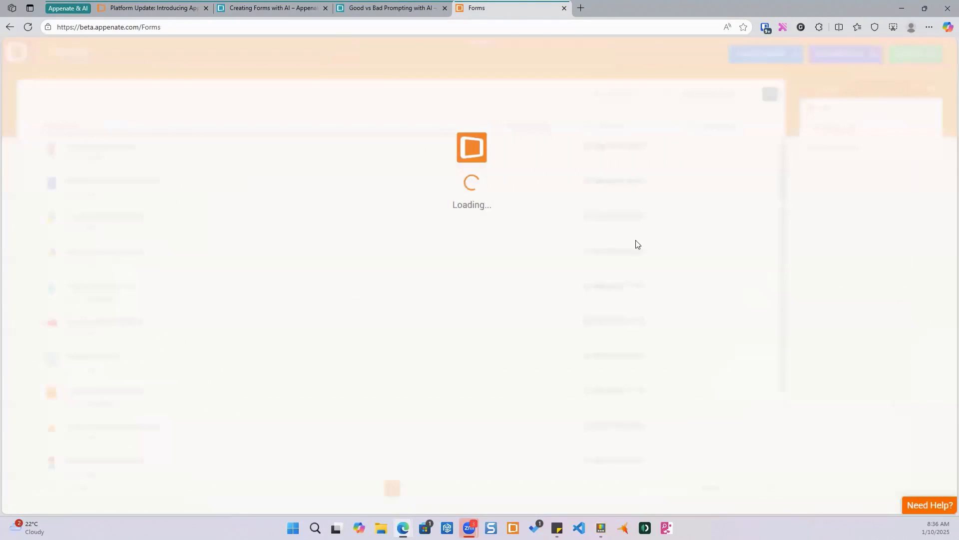
# - Create a new form named The Test with a clipboard icon
pyautogui.click(916, 54)
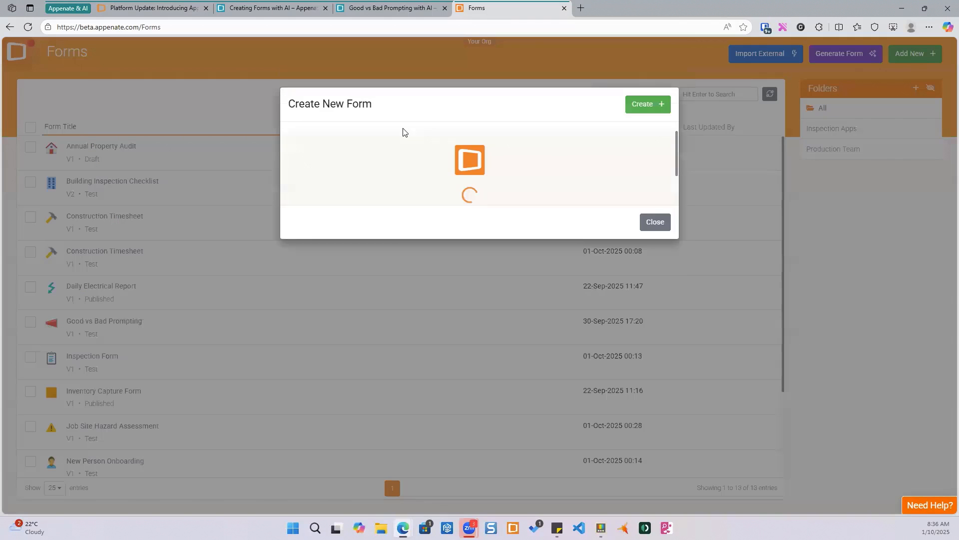
pyautogui.click(443, 165)
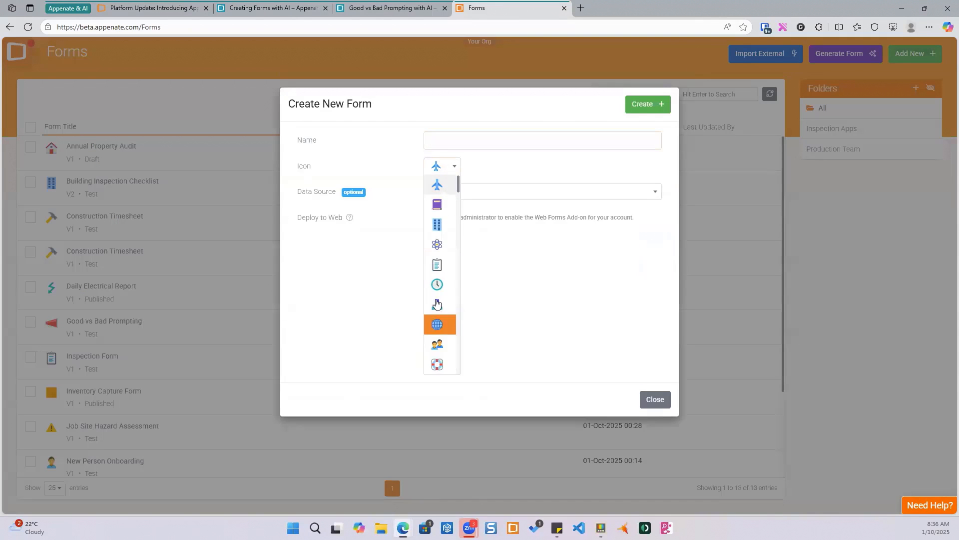
pyautogui.click(433, 158)
pyautogui.click(434, 138)
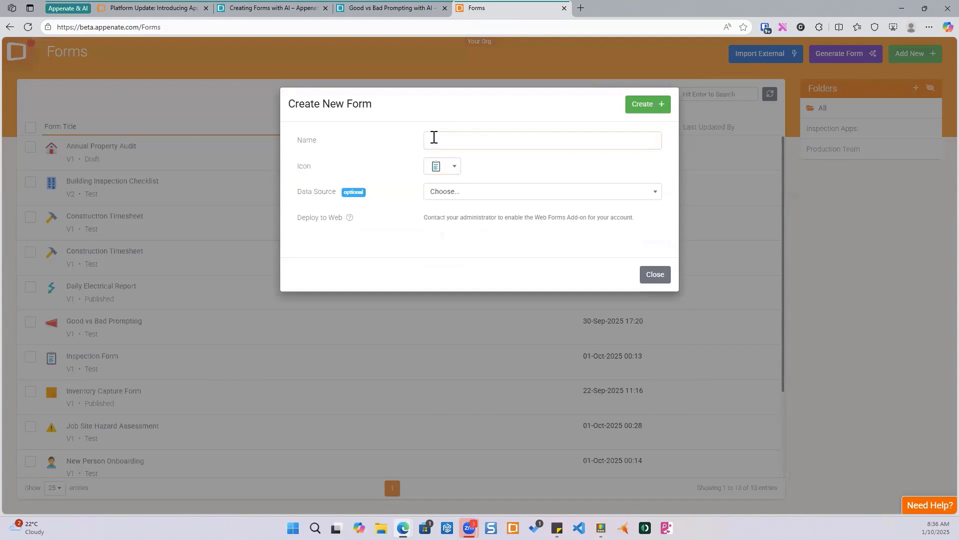
pyautogui.write('The Test')
pyautogui.click(631, 109)
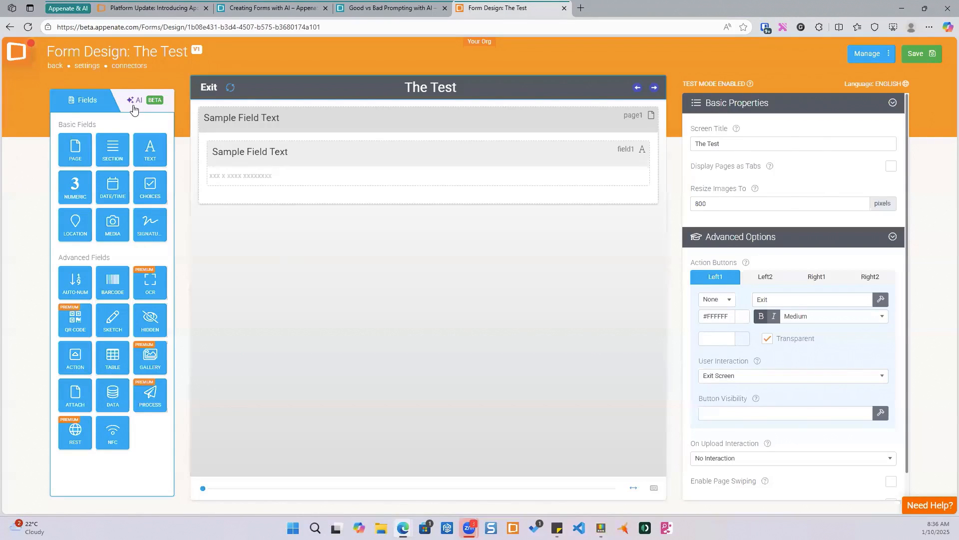
# - Ask the AI assistant to "create a page to capture weather conditions, humidity, cloud cover, time of day."
pyautogui.click(139, 106)
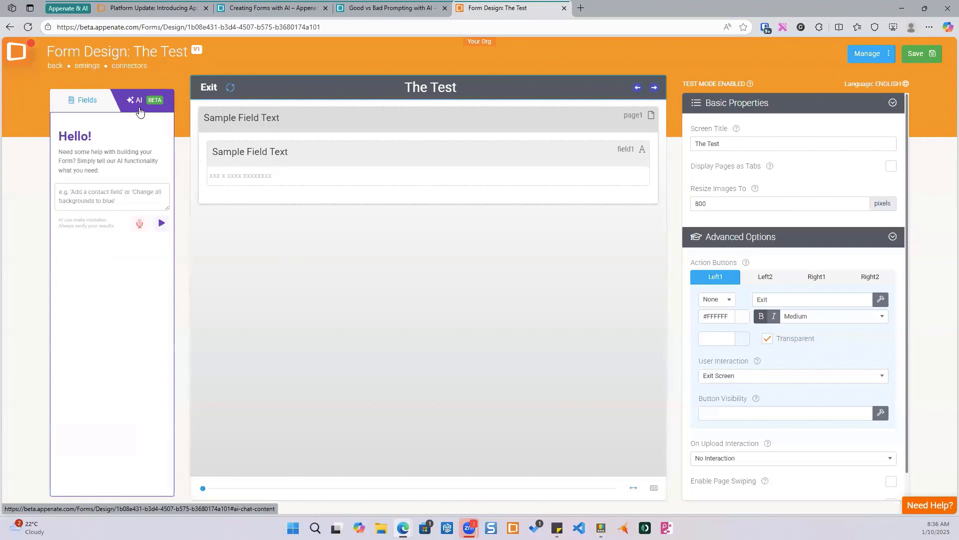
pyautogui.click(92, 197)
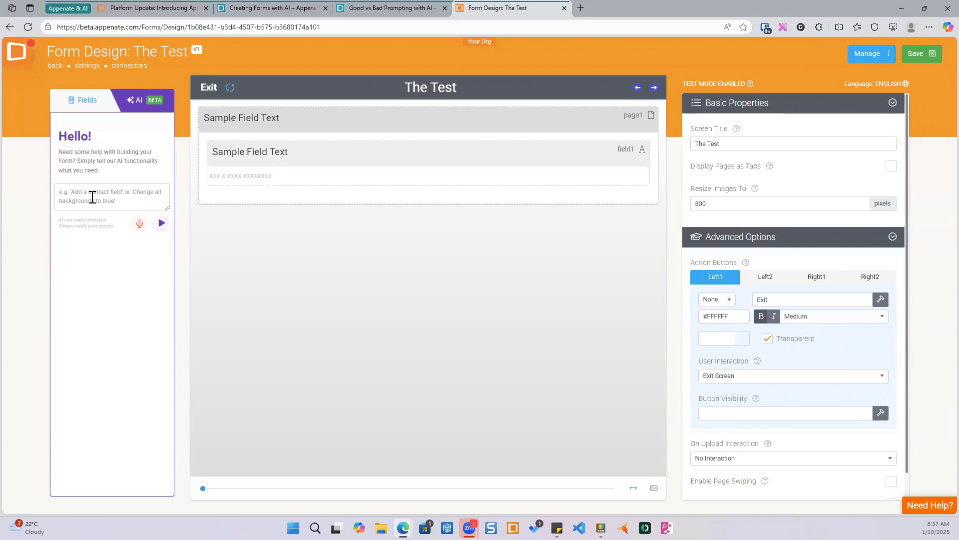
pyautogui.write('create a page to cp')
pyautogui.write('pture weather conditions')
pyautogui.write('humidity, cloud cove')
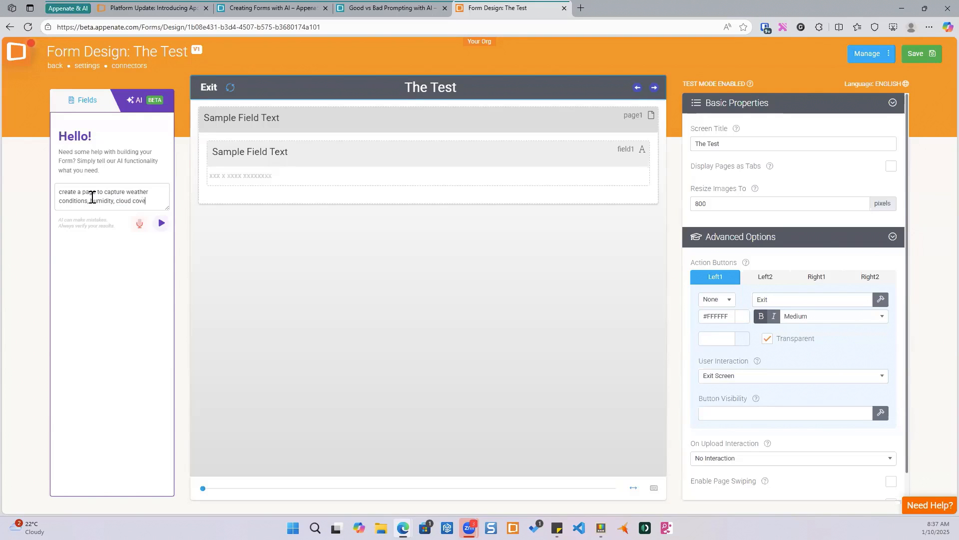
pyautogui.write('r, time of day')
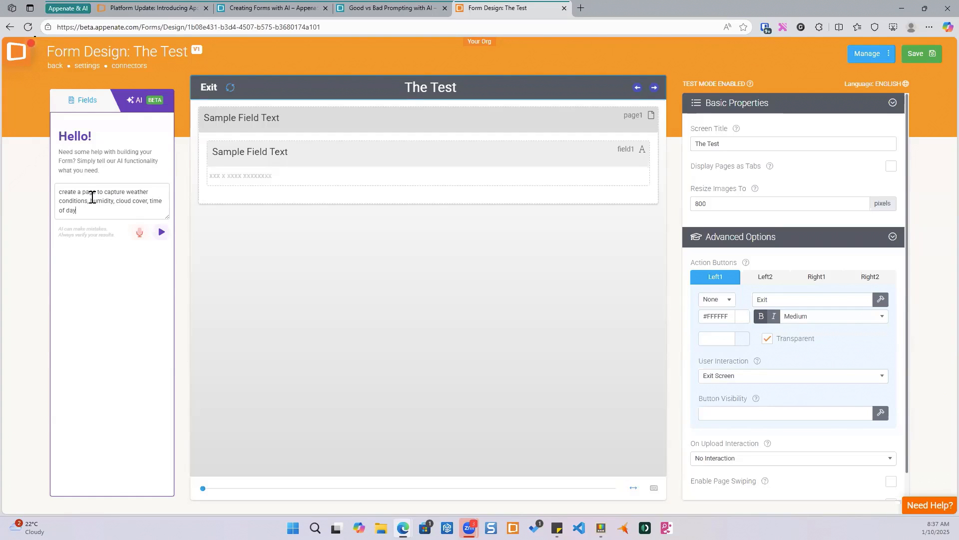
pyautogui.write('.')
pyautogui.press('Return')
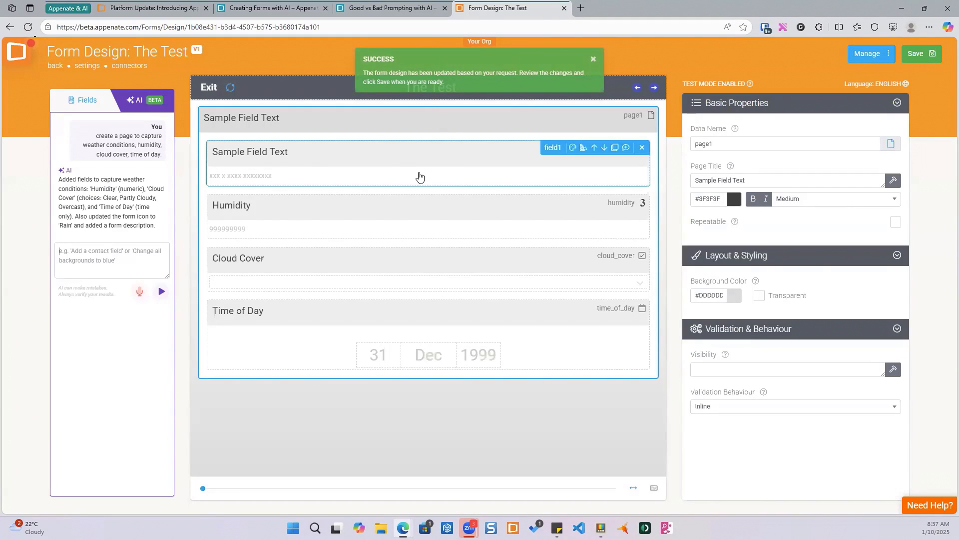
# - Inspect the properties of the generated Humidity and Cloud Cover fields
pyautogui.click(430, 221)
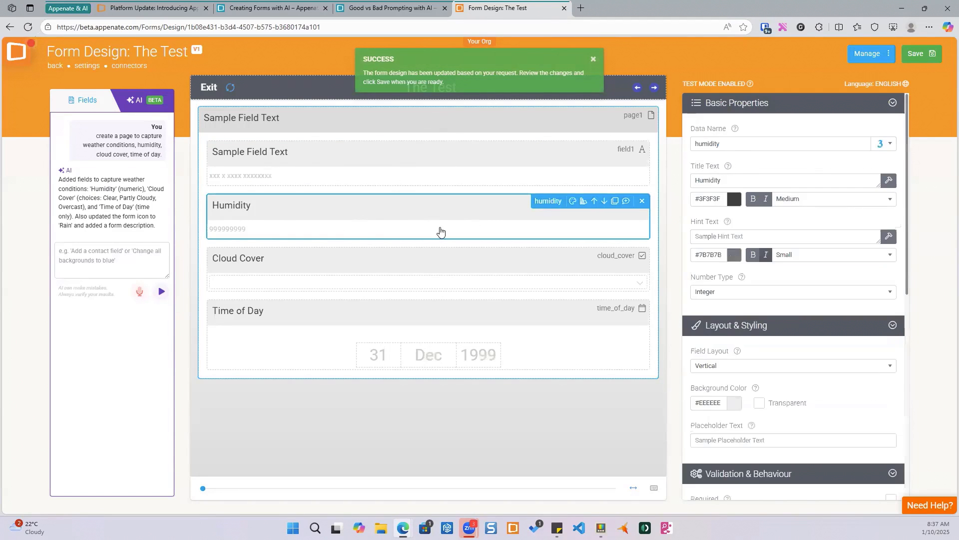
pyautogui.click(422, 263)
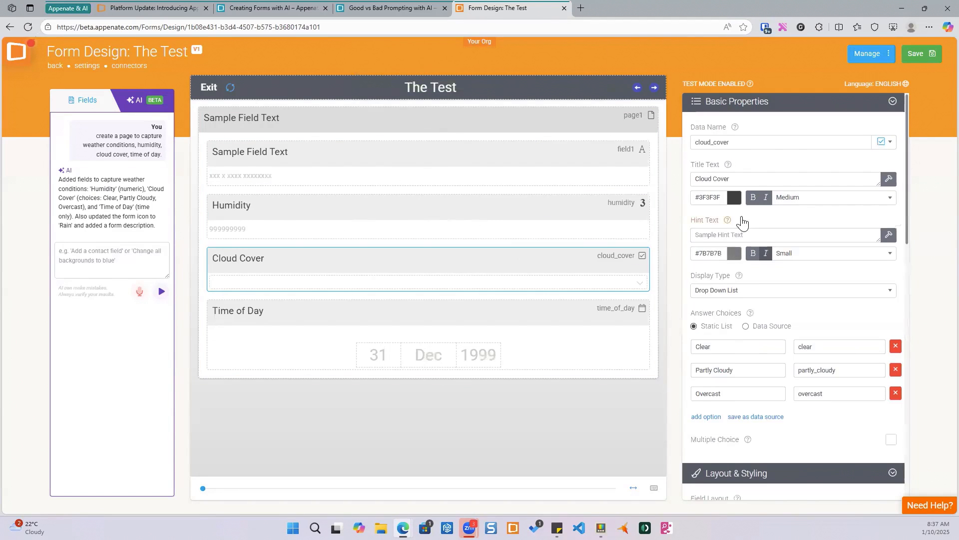
pyautogui.scroll(-1, 716, 289)
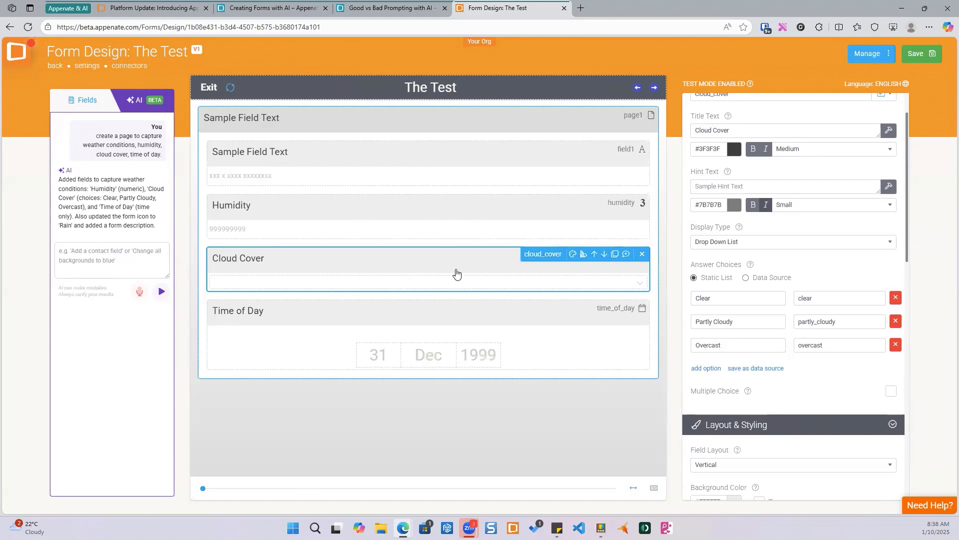
# - Ask the AI to change cloud cover to weather condition with options stormy, rainy, gail force winds, cloudy with a chance of meatballs
pyautogui.click(95, 256)
pyautogui.write('add more o')
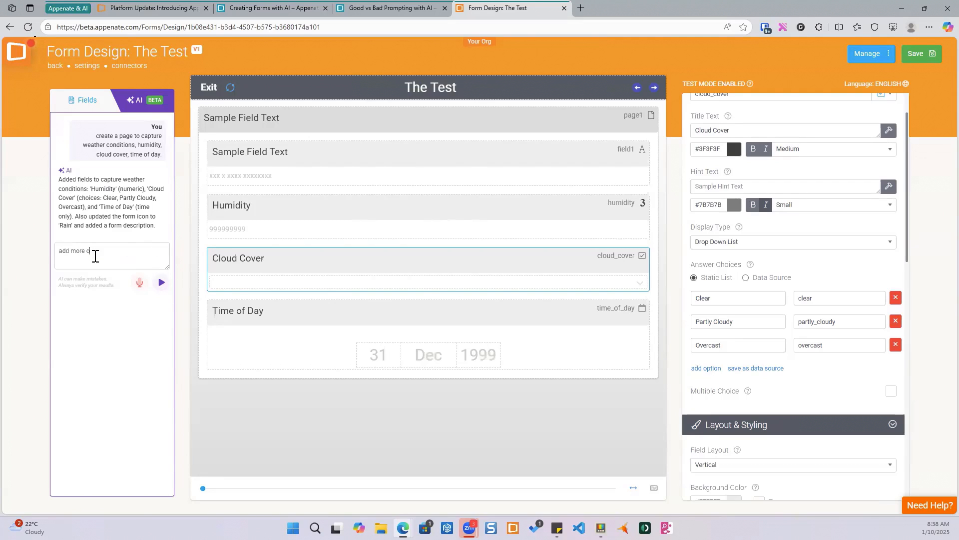
pyautogui.press('BackSpace')
pyautogui.press('BackSpace')
pyautogui.press('BackSpace')
pyautogui.press('BackSpace')
pyautogui.write('the following optoin')
pyautogui.write('s')
pyautogui.press('BackSpace')
pyautogui.press('BackSpace')
pyautogui.press('BackSpace')
pyautogui.press('BackSpace')
pyautogui.write('ions to ')
pyautogui.write('c')
pyautogui.write('cloud')
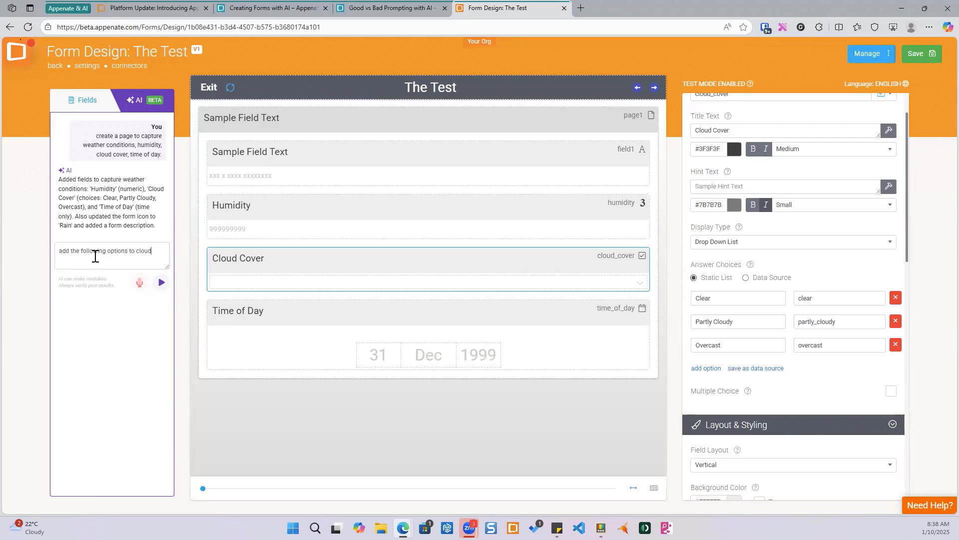
pyautogui.write('_cover:')
pyautogui.click(61, 253)
pyautogui.write('Change cloud cover to ')
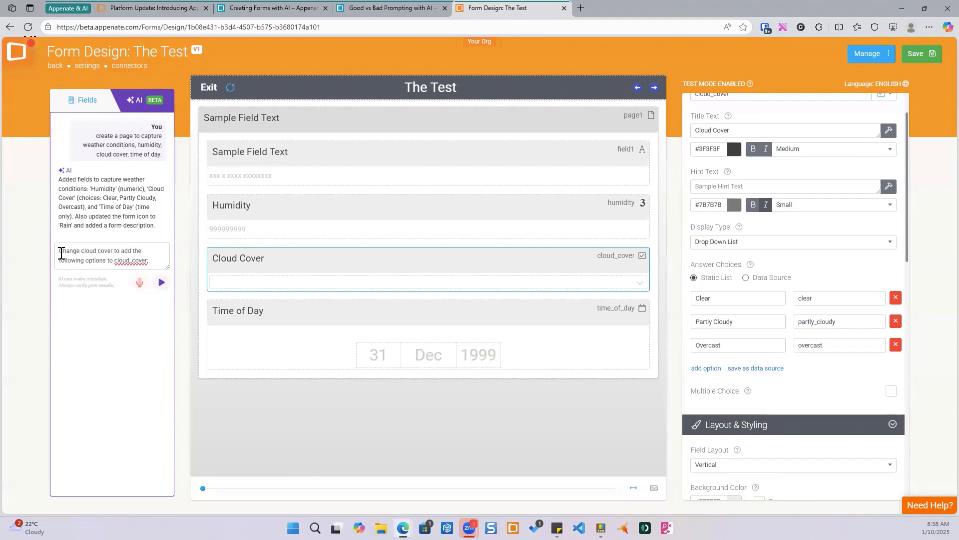
pyautogui.write('weather co')
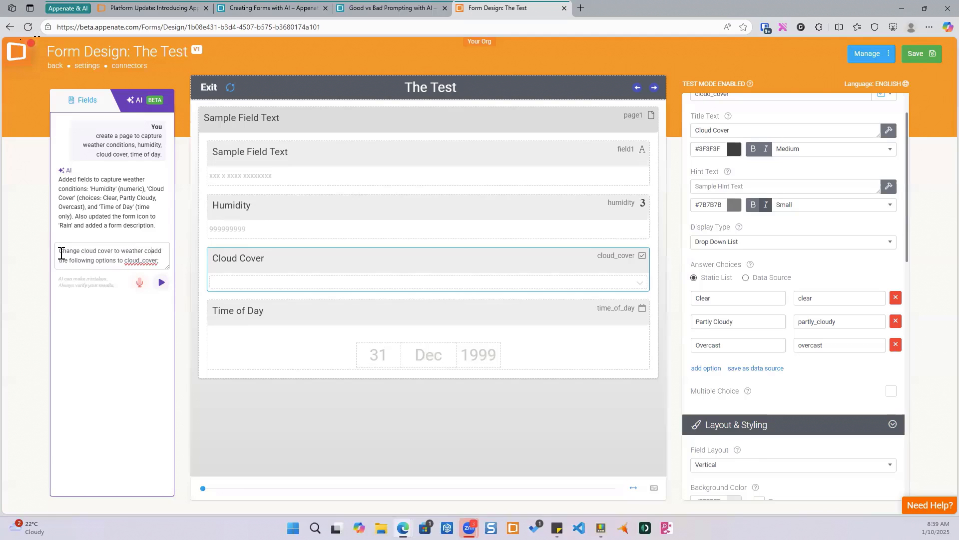
pyautogui.write('ndition')
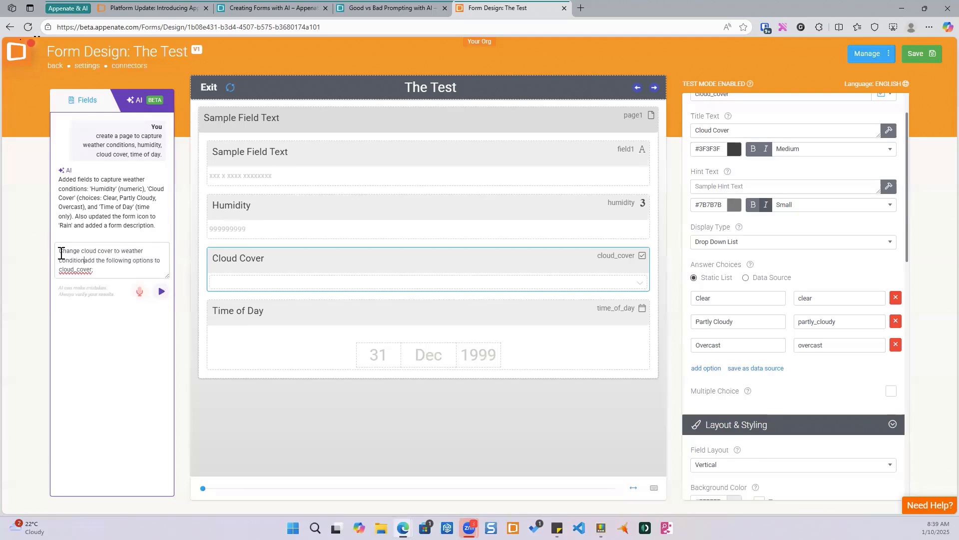
pyautogui.write(' and')
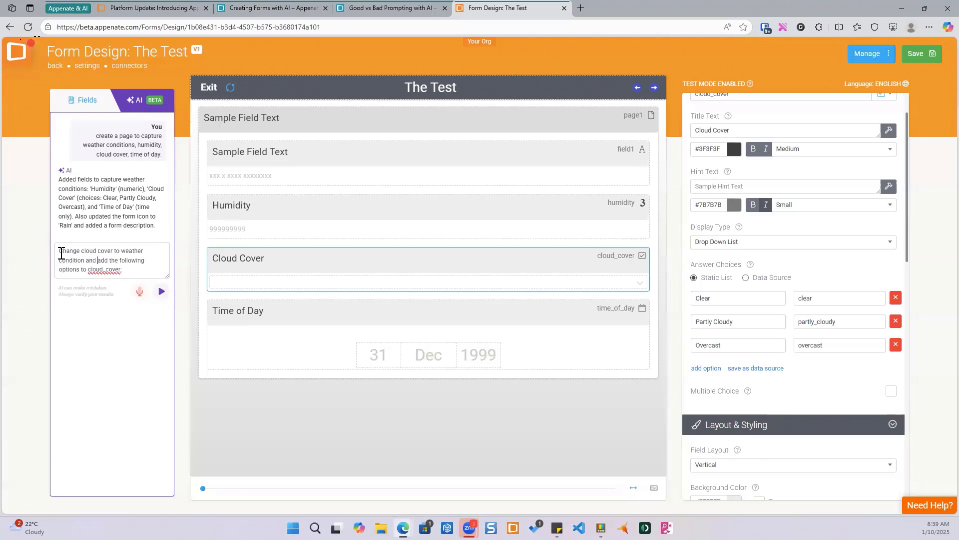
pyautogui.moveTo(124, 270); pyautogui.dragTo(88, 273)
pyautogui.press('BackSpace')
pyautogui.press('BackSpace')
pyautogui.press('BackSpace')
pyautogui.write(': stormy, rainy, gail force winds')
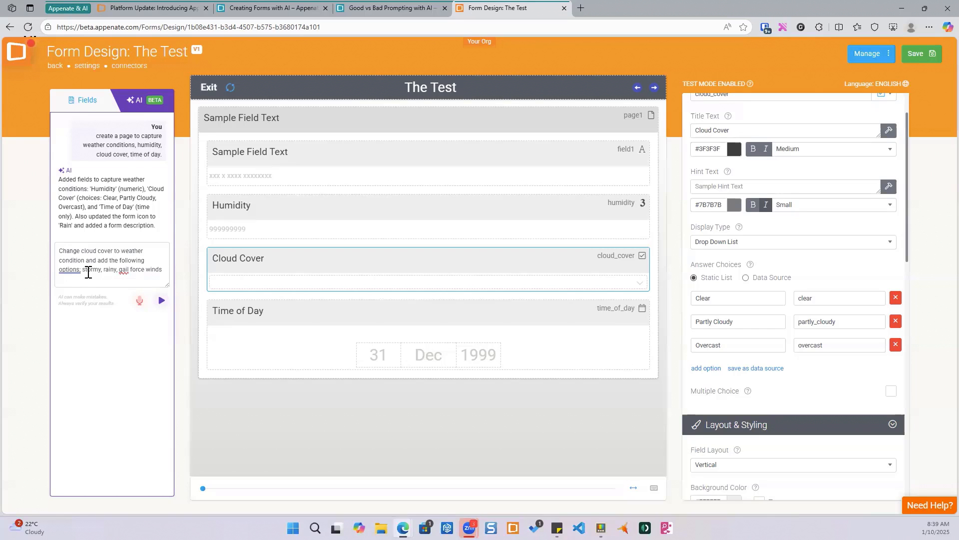
pyautogui.write(', cloudy with a chance of meatbals')
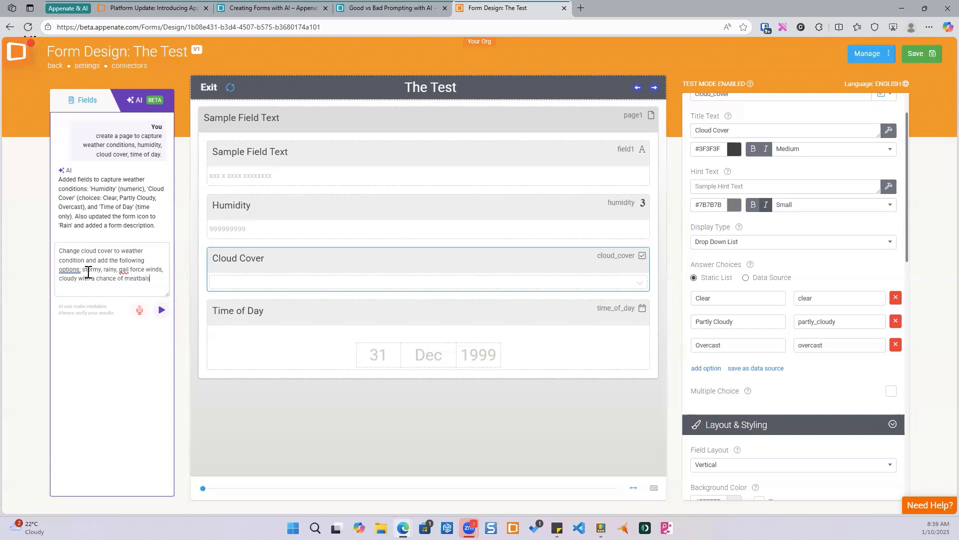
pyautogui.write('slls.')
pyautogui.press('Return')
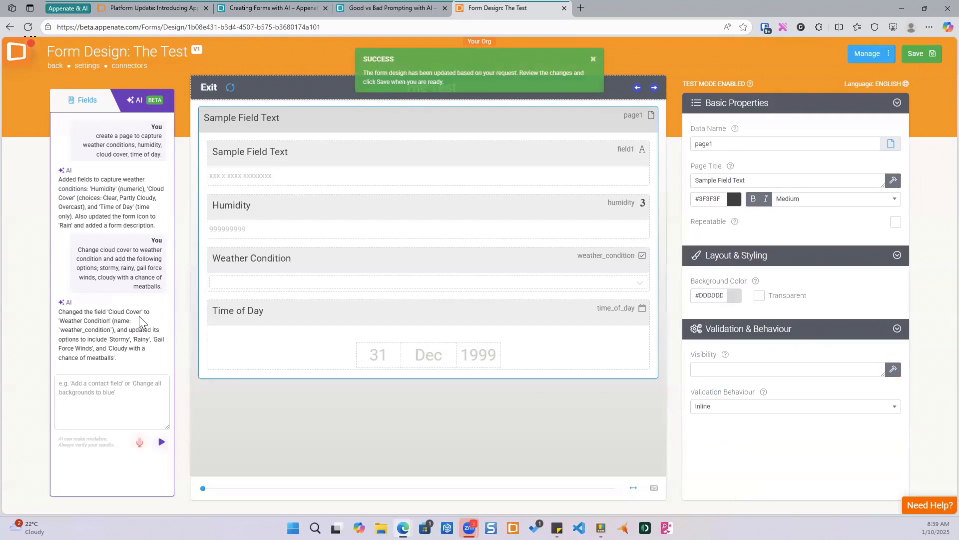
# - Check the Weather Condition field's answer choices and the Time of Day field's settings
pyautogui.click(442, 262)
pyautogui.scroll(-3, 782, 256)
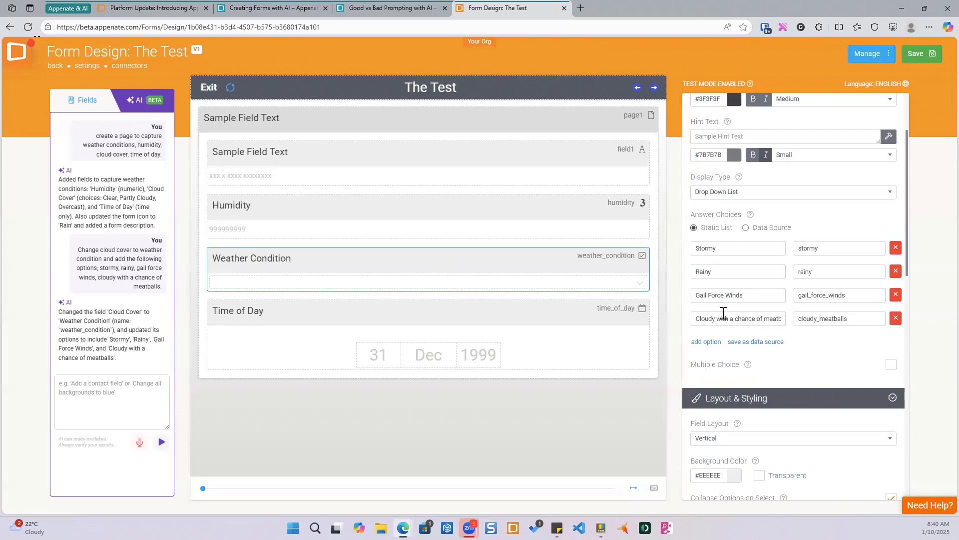
pyautogui.click(855, 319)
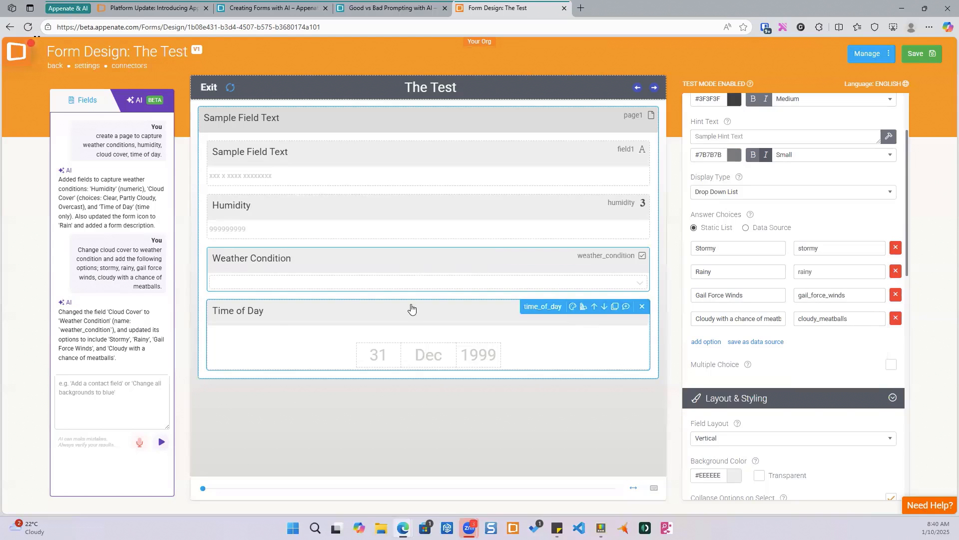
pyautogui.click(424, 317)
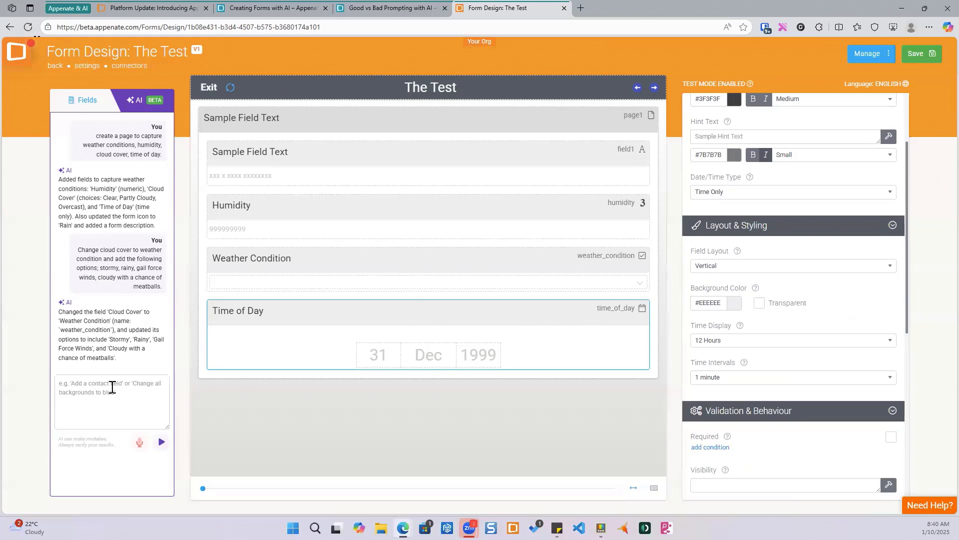
# - Ask the AI assistant to "change the weather condition field's background colour to light blue"
pyautogui.write('change the ')
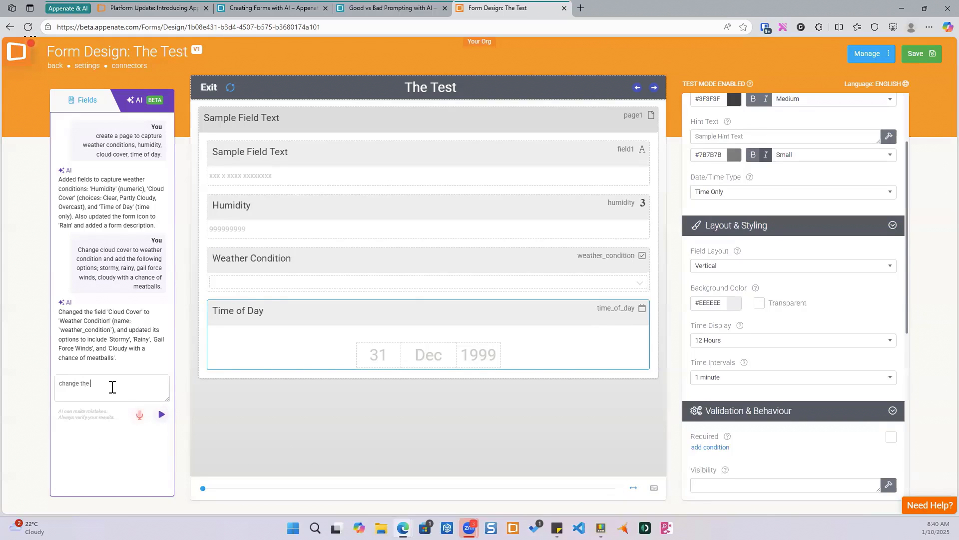
pyautogui.write("weather condition field's background colour to light blue")
pyautogui.press('Return')
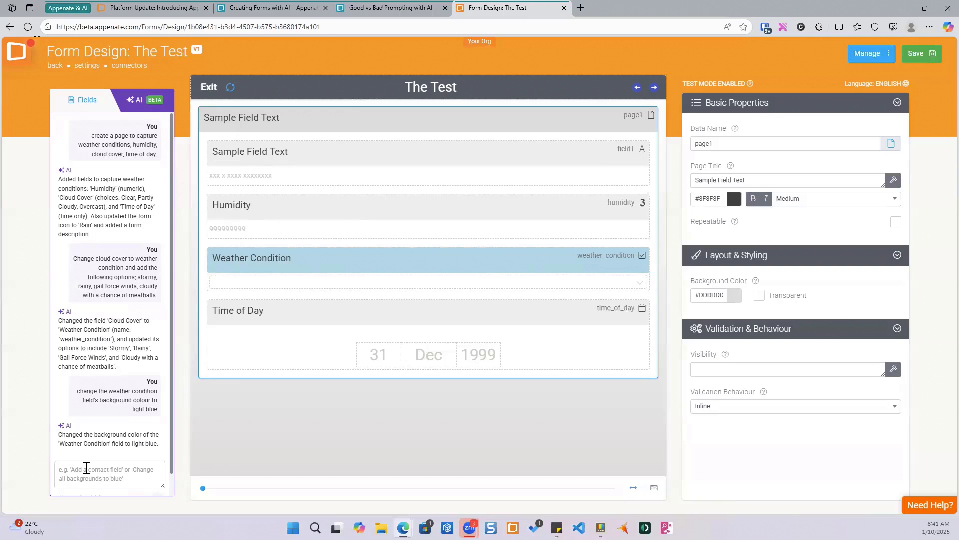
# - Ask the AI to add a section field with a red background, visible only if humidity is greater than 40 and weather condition is gail force winds
pyautogui.write('Add a section field tha')
pyautogui.press('BackSpace')
pyautogui.press('BackSpace')
pyautogui.press('BackSpace')
pyautogui.press('BackSpace')
pyautogui.press('BackSpace')
pyautogui.write('with a background colour of re')
pyautogui.write('d. the field ')
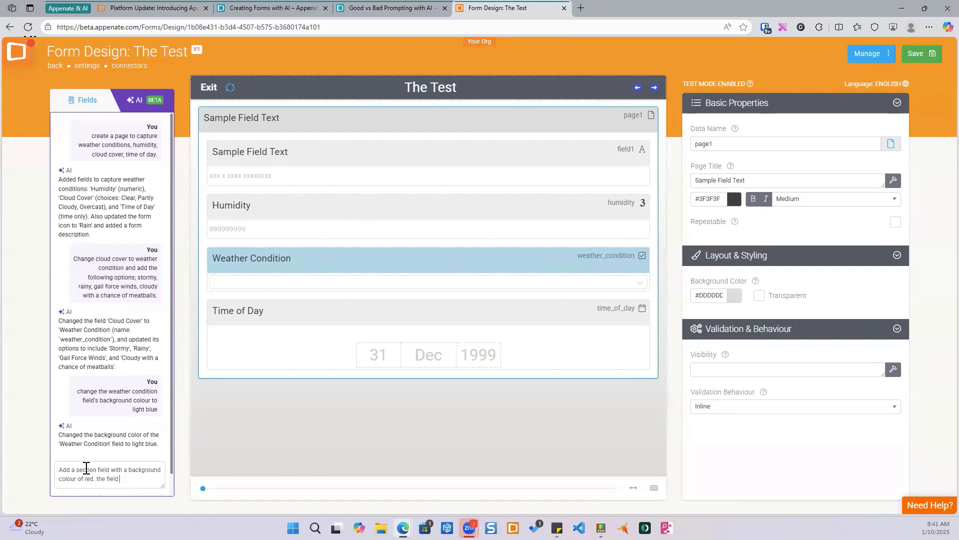
pyautogui.write('is only visible when the')
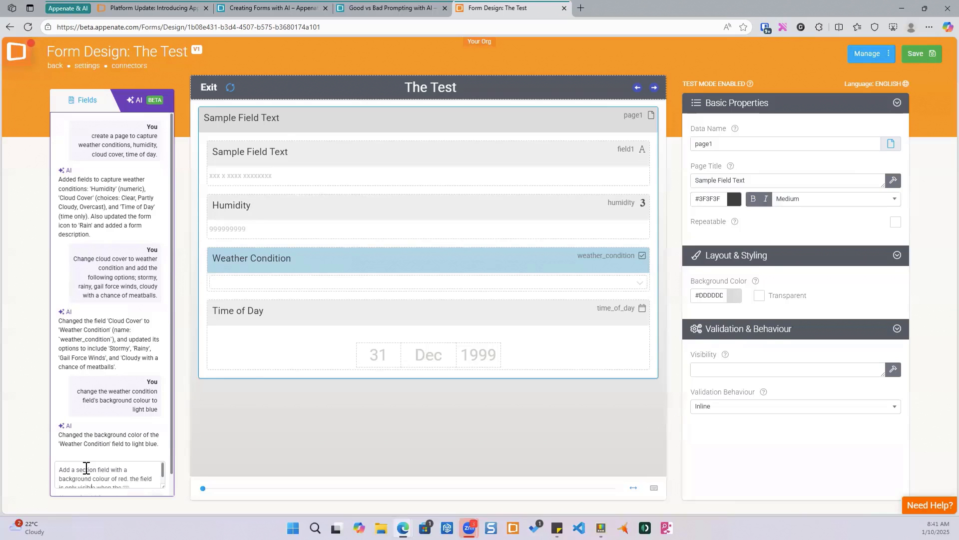
pyautogui.press('BackSpace')
pyautogui.press('BackSpace')
pyautogui.press('BackSpace')
pyautogui.press('BackSpace')
pyautogui.press('BackSpace')
pyautogui.press('BackSpace')
pyautogui.press('BackSpace')
pyautogui.press('BackSpace')
pyautogui.write('if hun')
pyautogui.press('BackSpace')
pyautogui.write('mid')
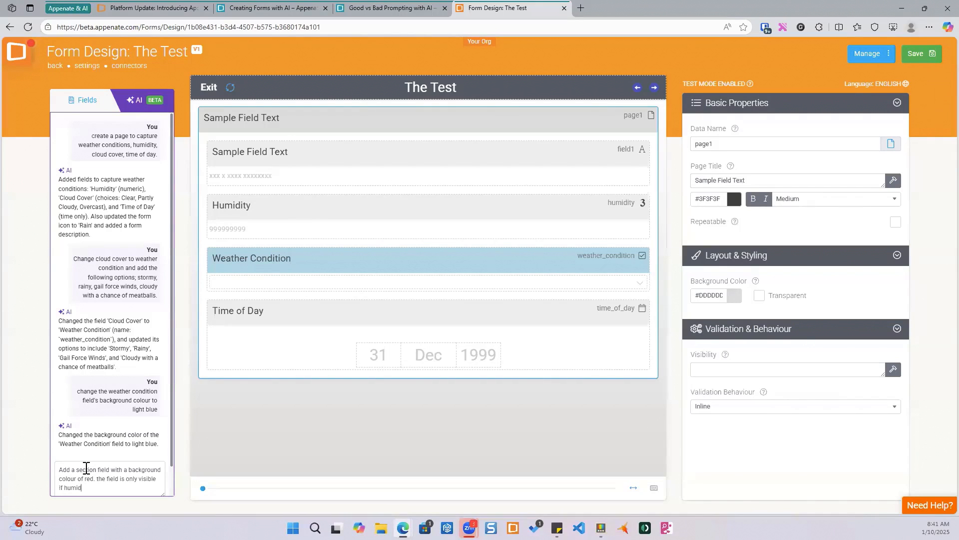
pyautogui.write('ity is greater than')
pyautogui.press('Tab')
pyautogui.write('40')
pyautogui.write('andweather cond')
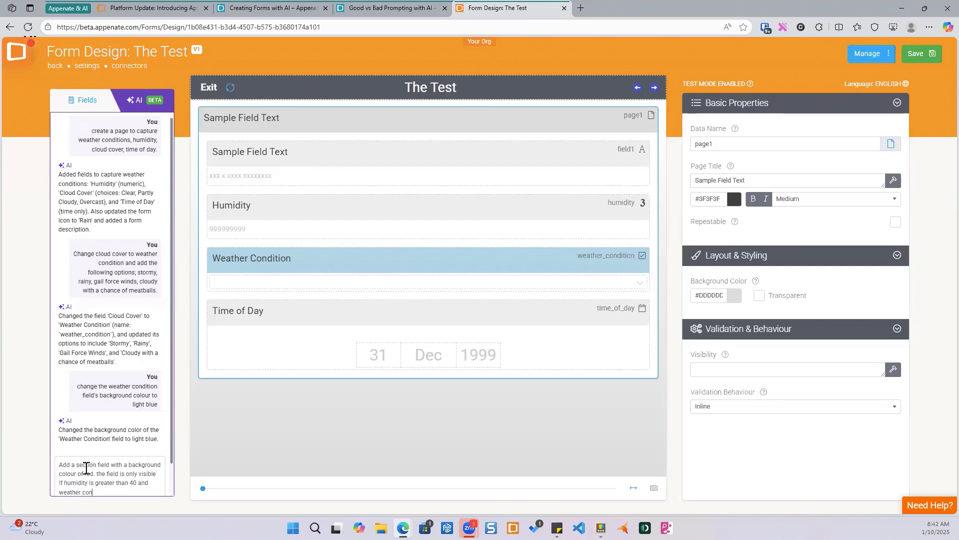
pyautogui.write('ition ins gail force winds.')
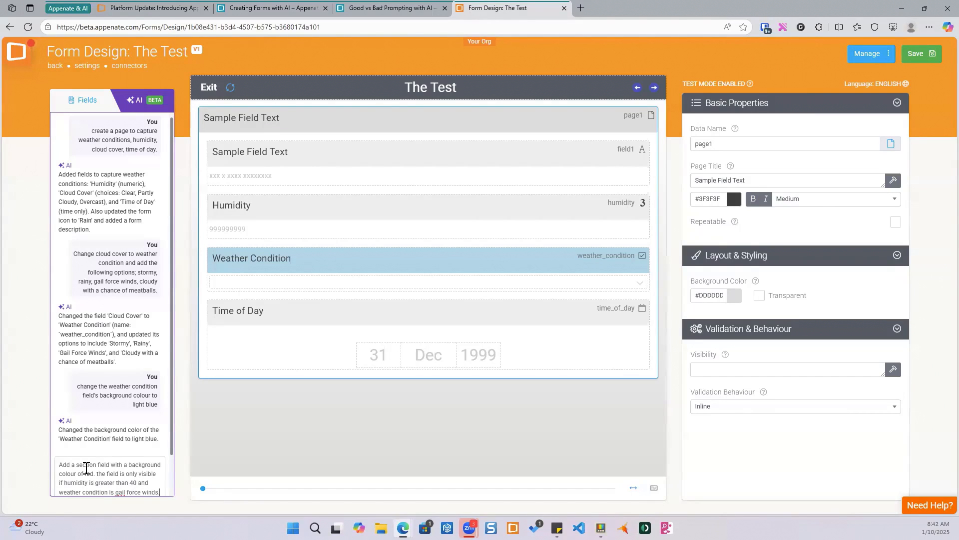
pyautogui.press('BackSpace')
pyautogui.press('BackSpace')
pyautogui.press('BackSpace')
pyautogui.write('nds')
pyautogui.press('Return')
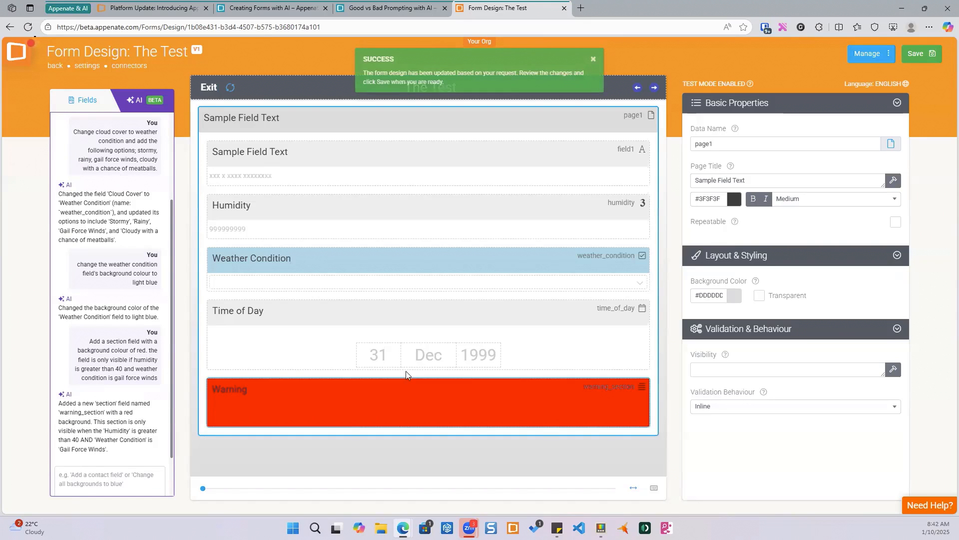
# - Open the Warning section's visibility formula in the Formula Builder, validate it and apply it
pyautogui.click(432, 410)
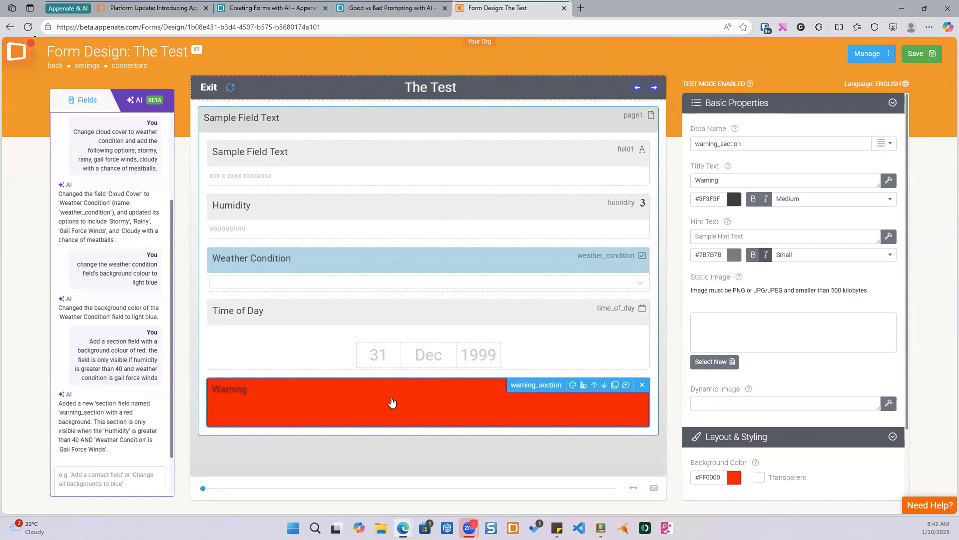
pyautogui.scroll(-2, 782, 283)
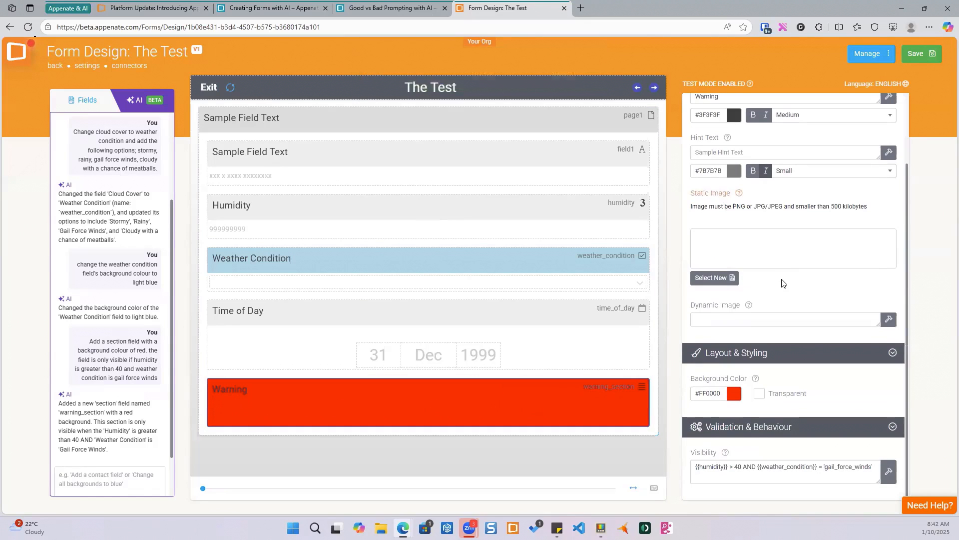
pyautogui.click(889, 472)
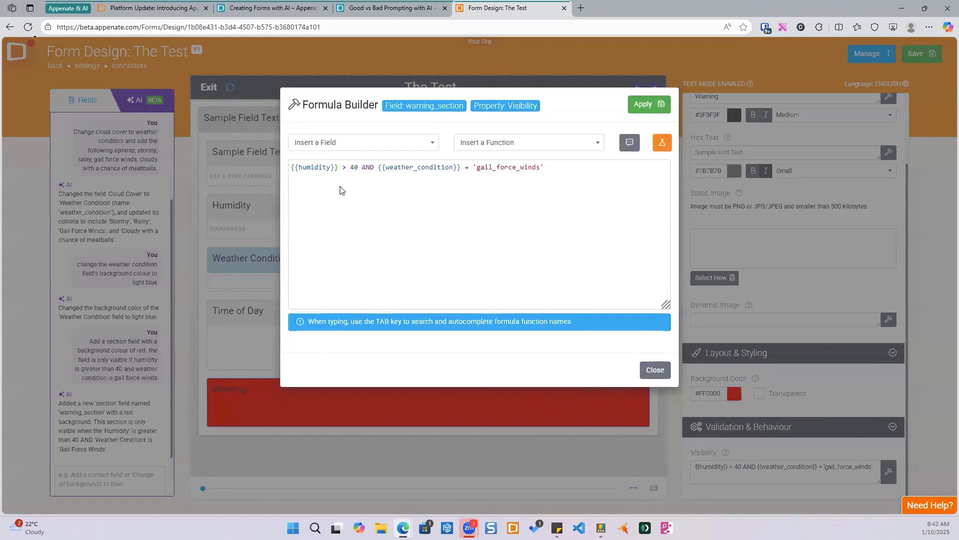
pyautogui.click(358, 167)
pyautogui.click(561, 166)
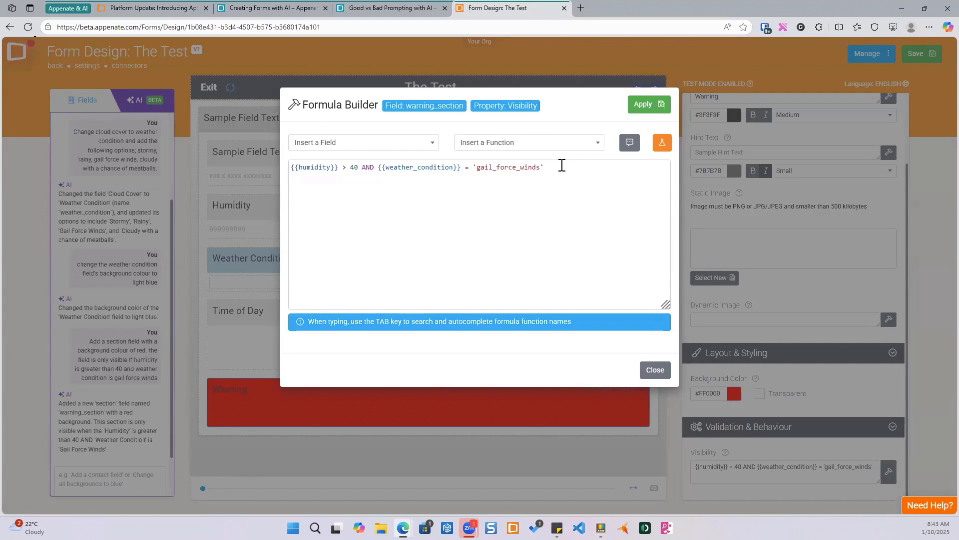
pyautogui.click(662, 145)
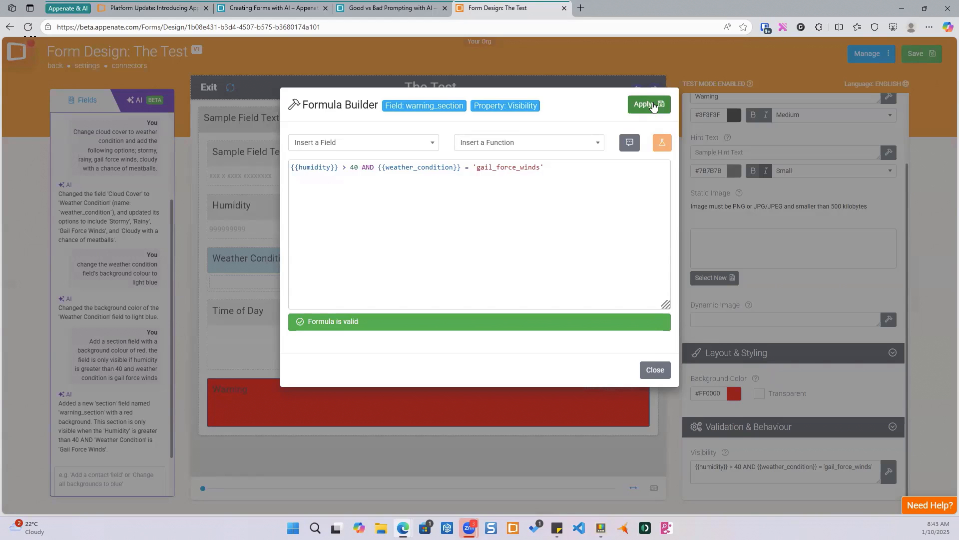
pyautogui.click(652, 105)
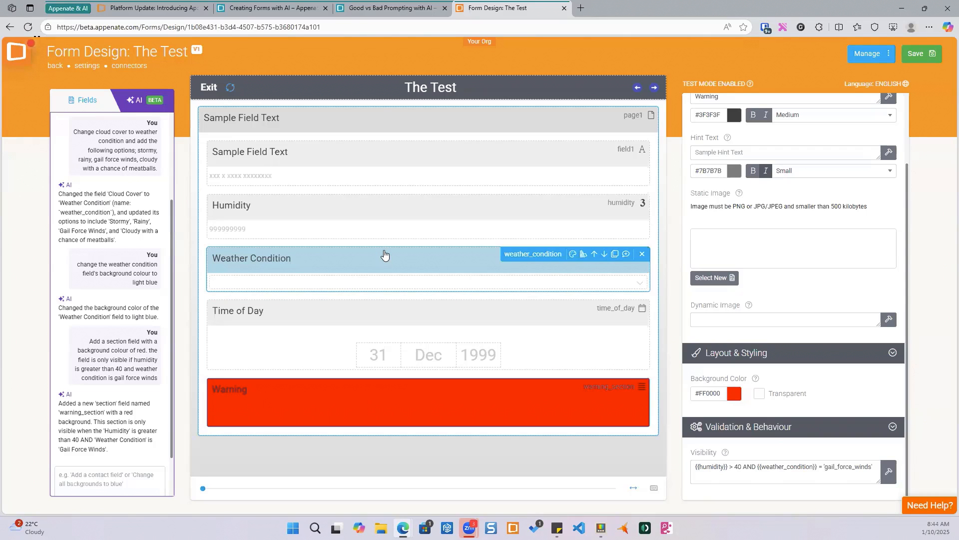
pyautogui.click(56, 67)
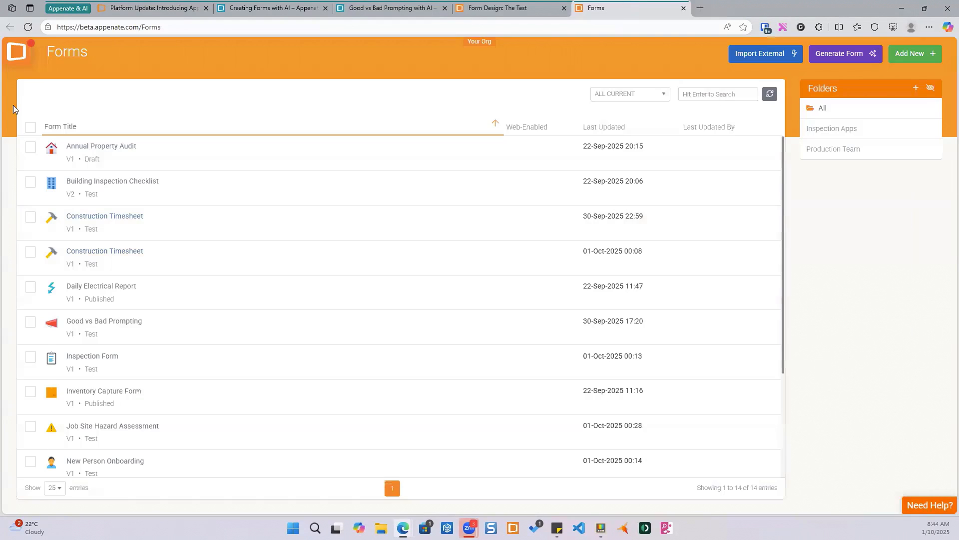
pyautogui.moveTo(23, 55)
pyautogui.click(36, 219)
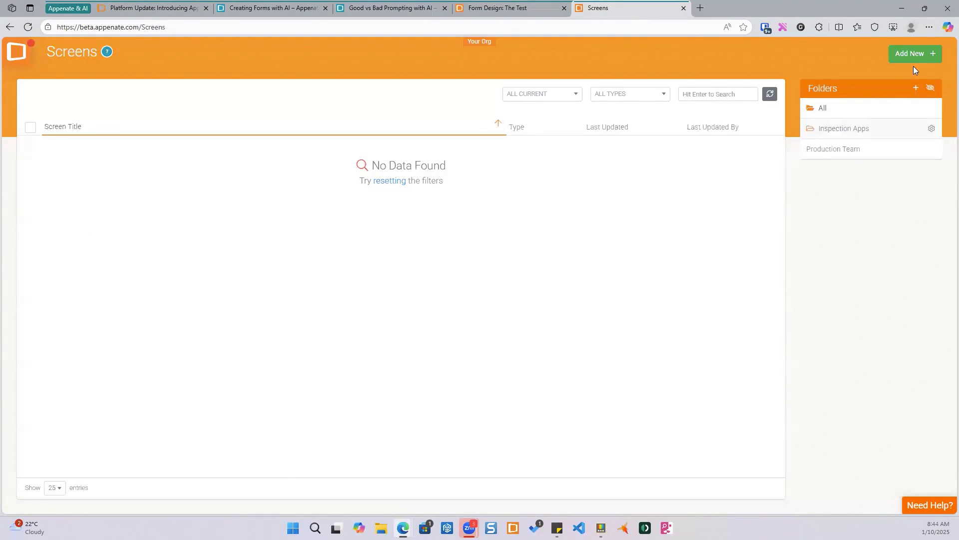
pyautogui.click(905, 58)
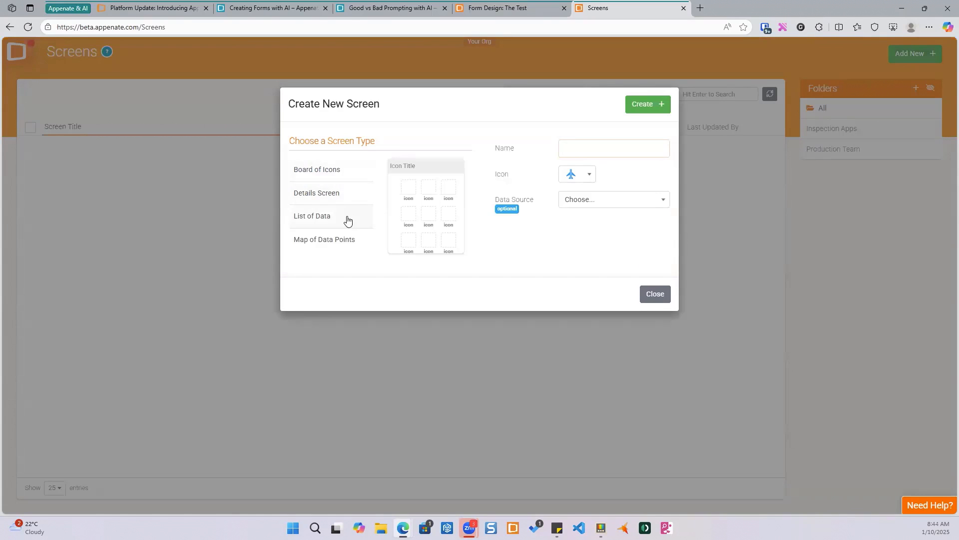
pyautogui.click(655, 296)
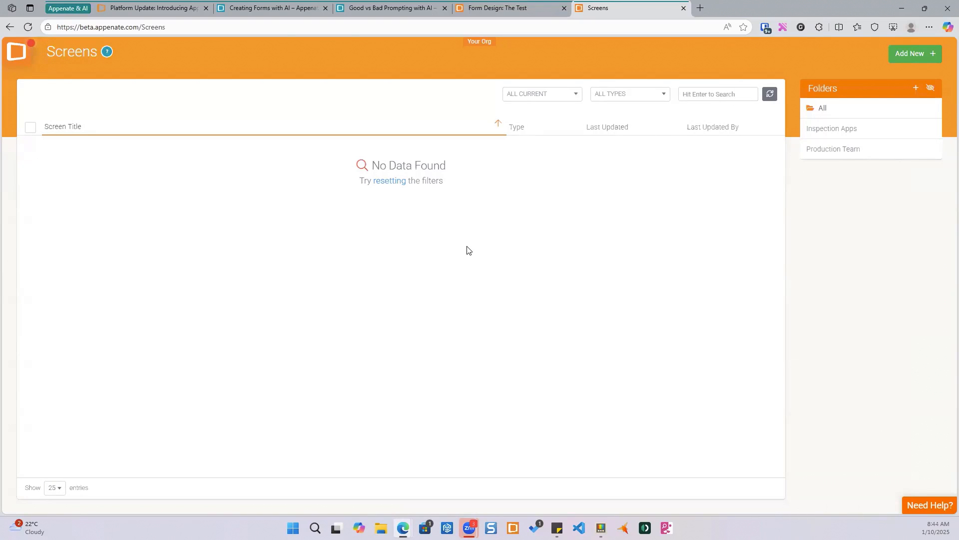
# - Ask the AI to add a field that joins all the values of each field if humidity is less than 10, otherwise display 'no change'
pyautogui.click(498, 9)
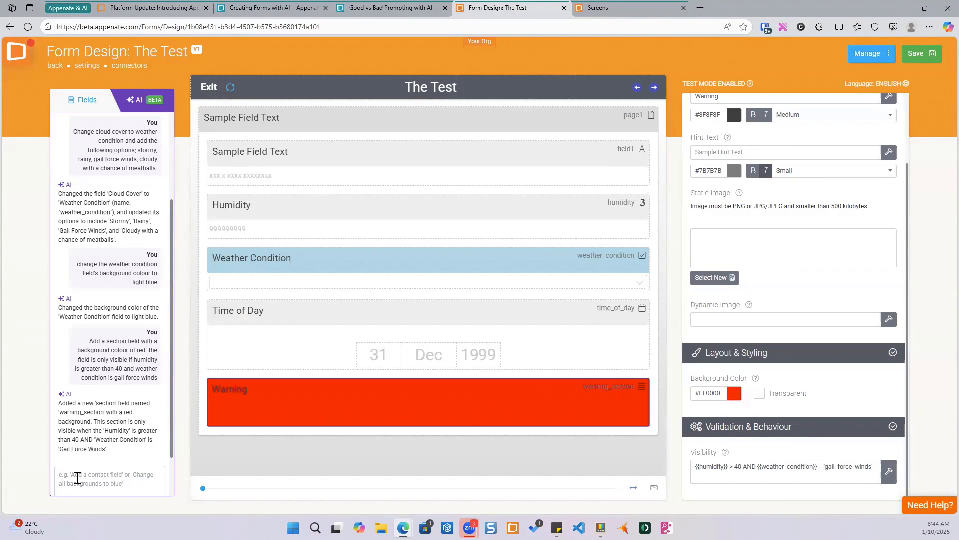
pyautogui.write('Add a fiel;d')
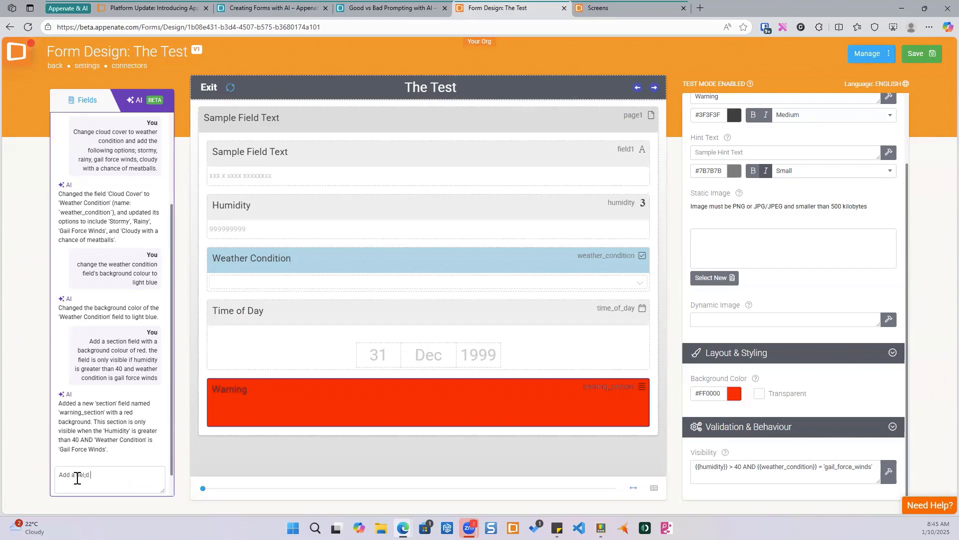
pyautogui.press('BackSpace')
pyautogui.press('BackSpace')
pyautogui.write('d that con')
pyautogui.press('BackSpace')
pyautogui.press('BackSpace')
pyautogui.write('joins all the values of each field i')
pyautogui.write('humidity is less than 10, e')
pyautogui.press('BackSpace')
pyautogui.write('otherwise')
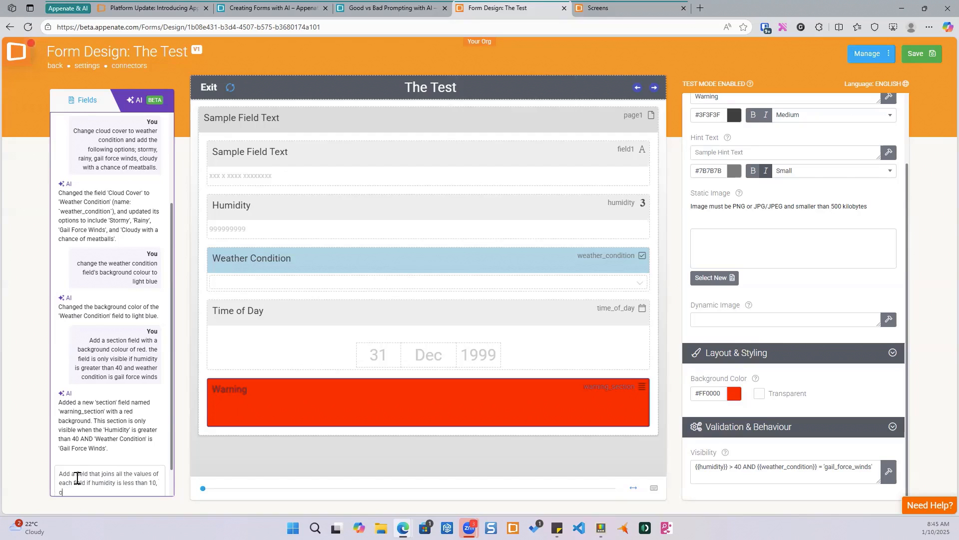
pyautogui.write(" display 'no change")
pyautogui.press('Return')
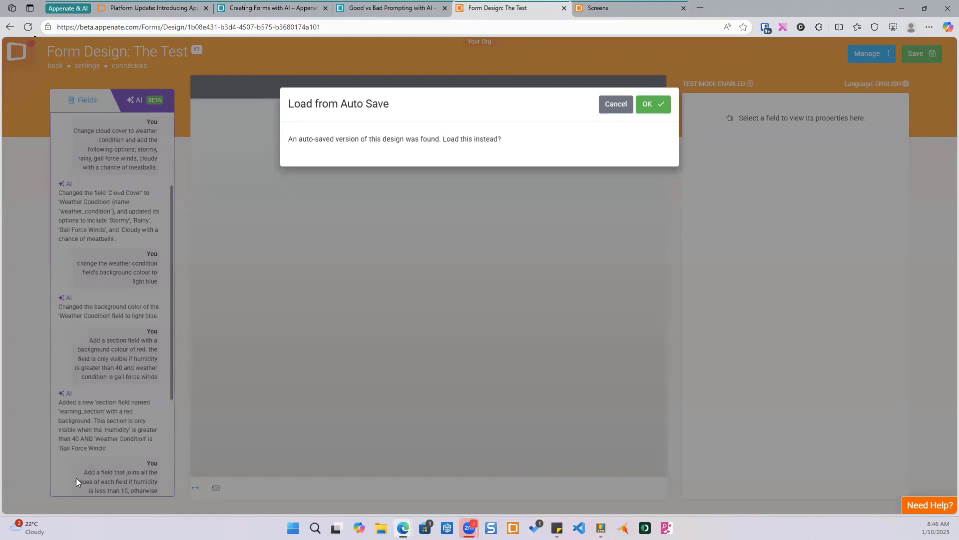
# - Load the auto-saved version of the design and save the form
pyautogui.click(649, 104)
pyautogui.moveTo(368, 429)
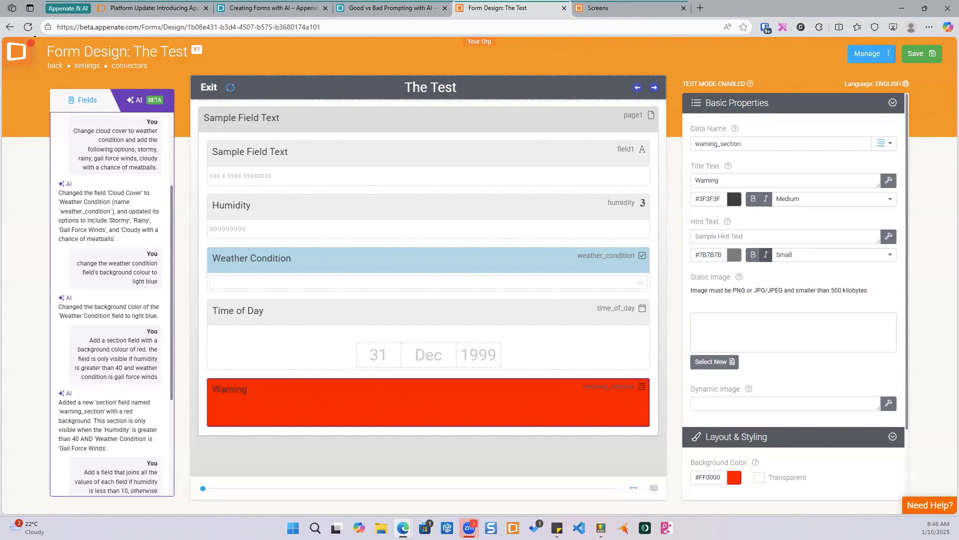
pyautogui.moveTo(425, 294)
pyautogui.click(922, 54)
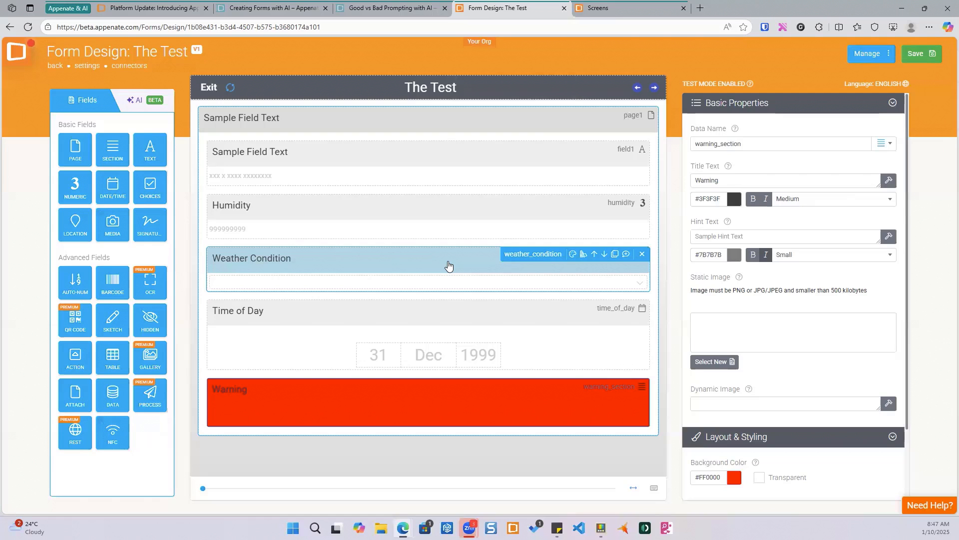
# - Read through the Good vs Bad Prompting with AI help article, including its bad example, improvements and good example prompts
pyautogui.click(377, 9)
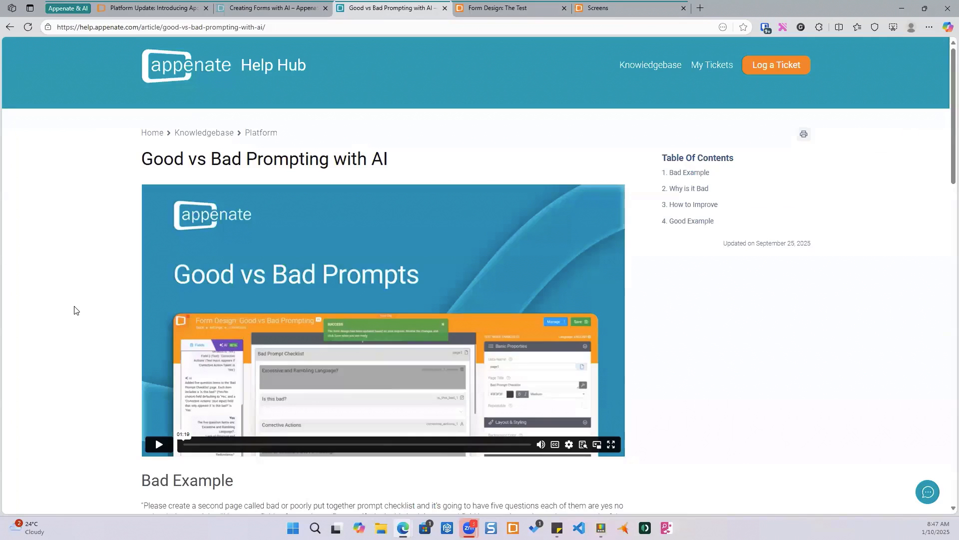
pyautogui.scroll(-2, 96, 249)
pyautogui.scroll(-2, 96, 249)
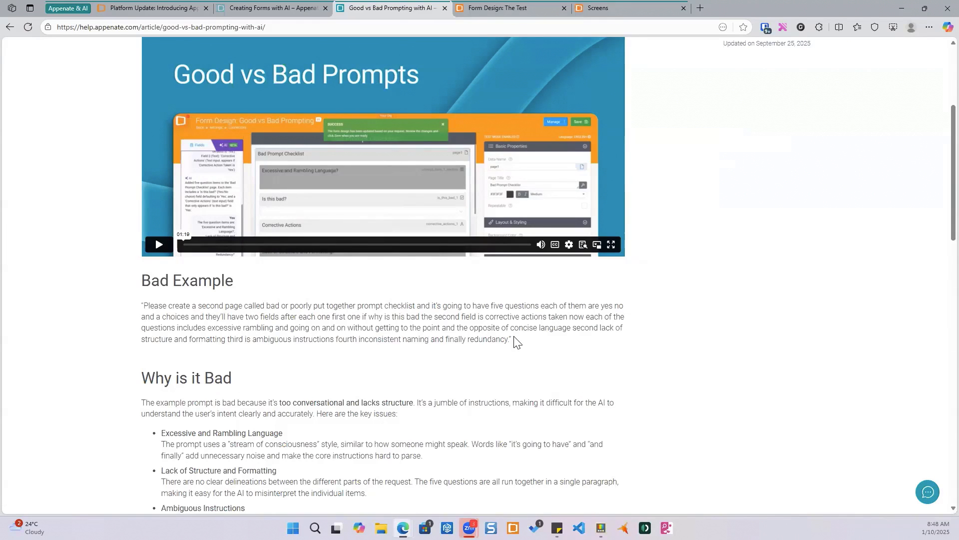
pyautogui.scroll(-4, 516, 342)
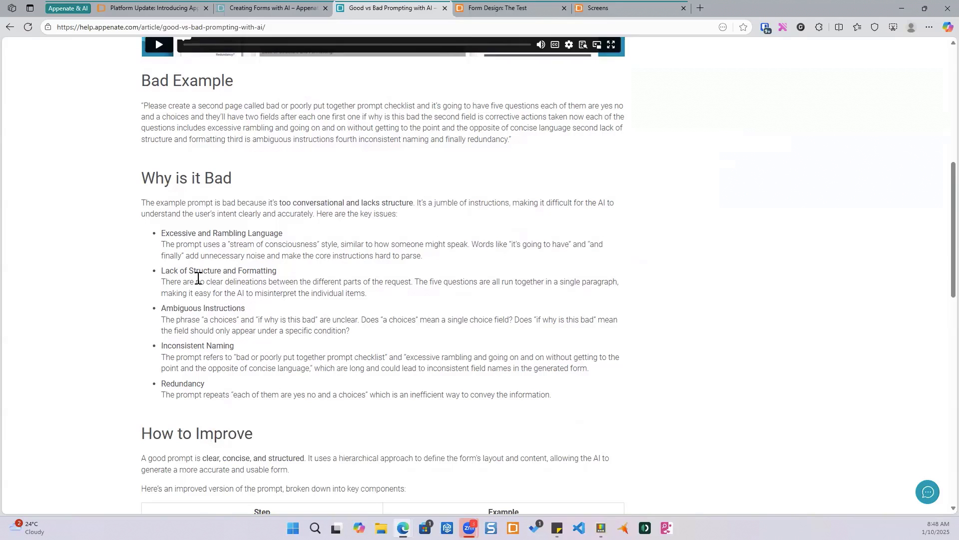
pyautogui.scroll(-1, 198, 278)
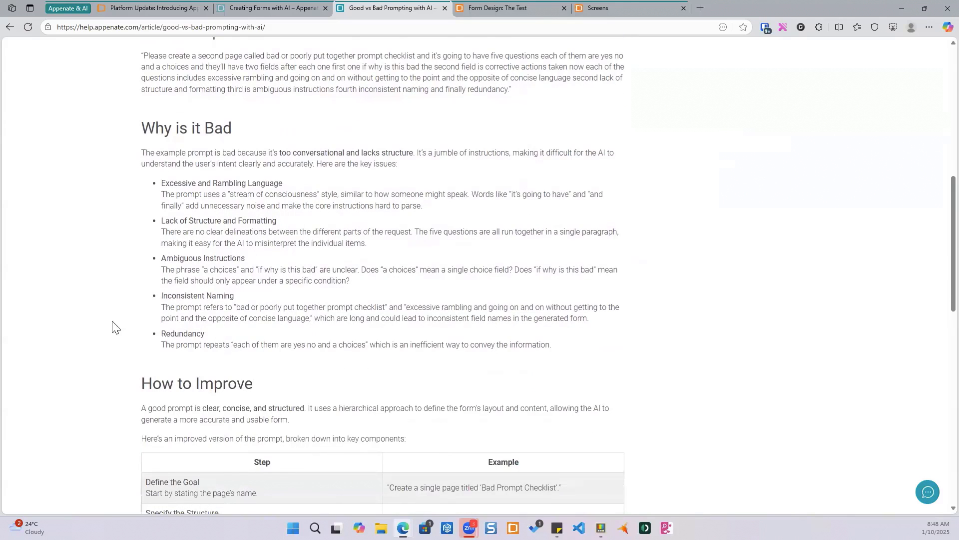
pyautogui.scroll(-3, 102, 284)
pyautogui.scroll(-3, 104, 285)
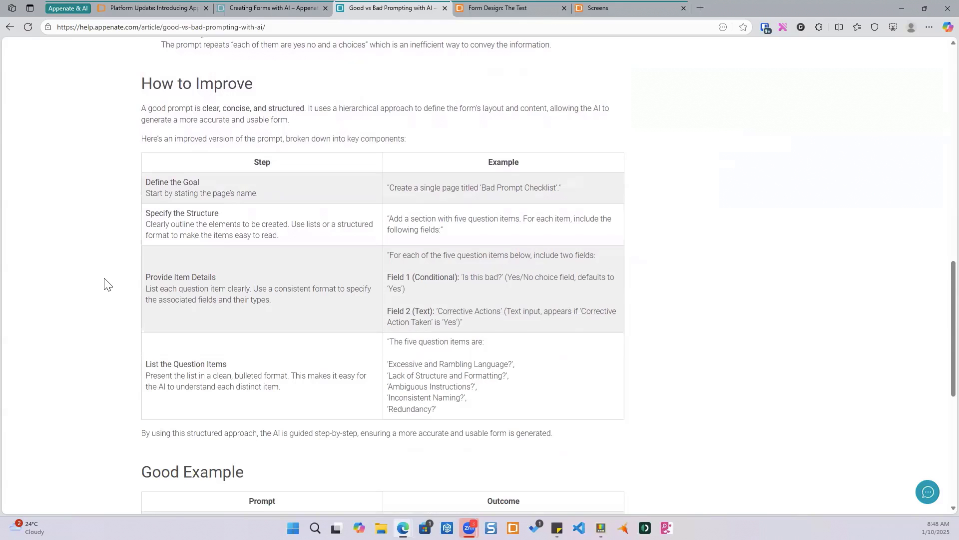
pyautogui.scroll(-2, 103, 283)
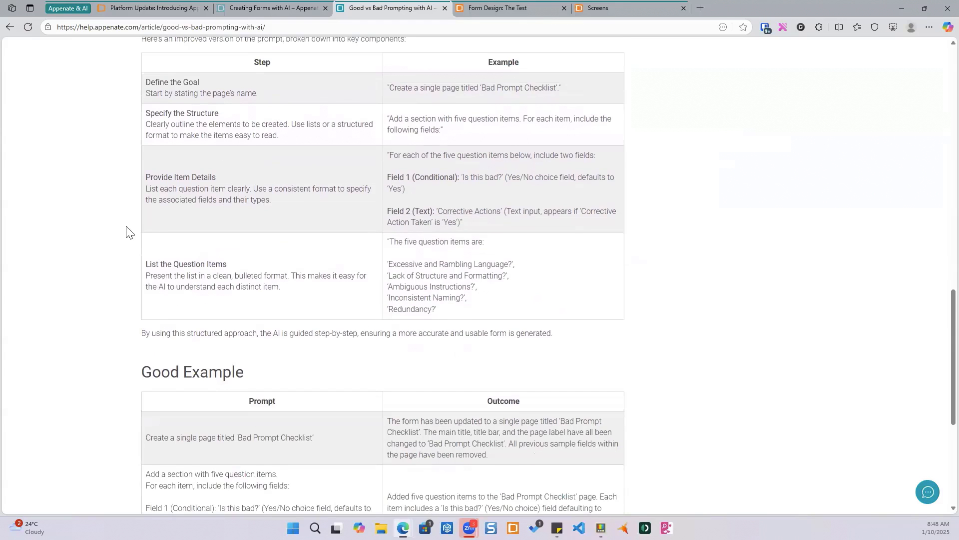
pyautogui.scroll(-3, 118, 299)
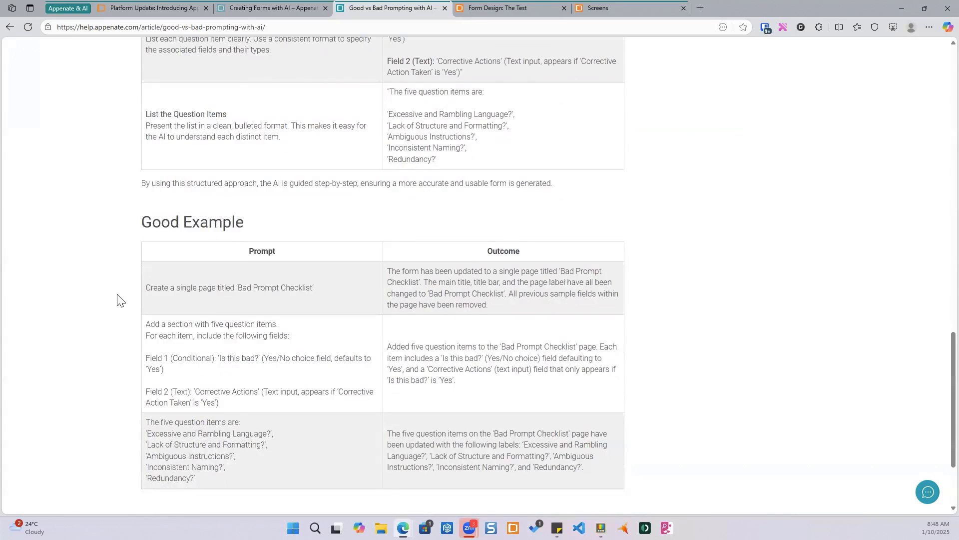
pyautogui.scroll(-1, 118, 299)
pyautogui.scroll(-1, 118, 299)
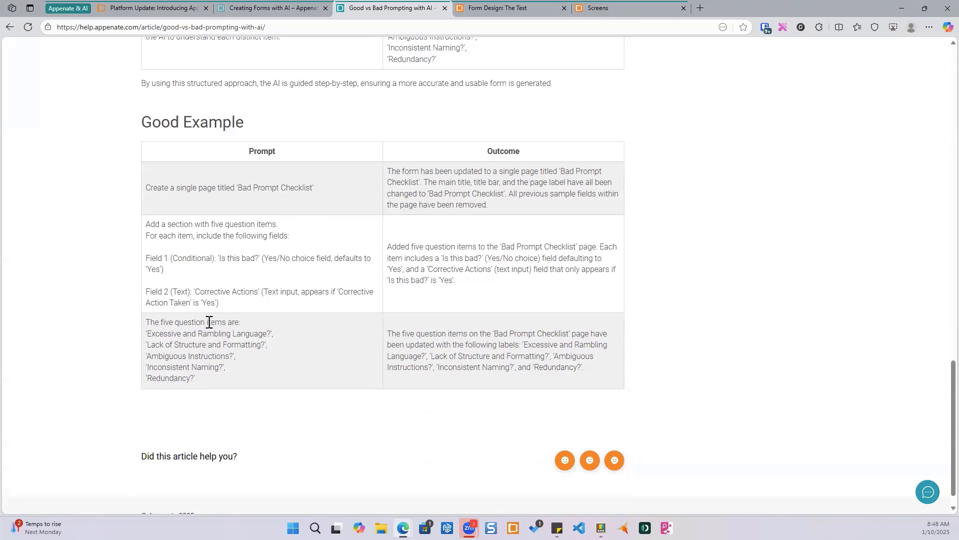
pyautogui.moveTo(146, 333); pyautogui.dragTo(276, 338)
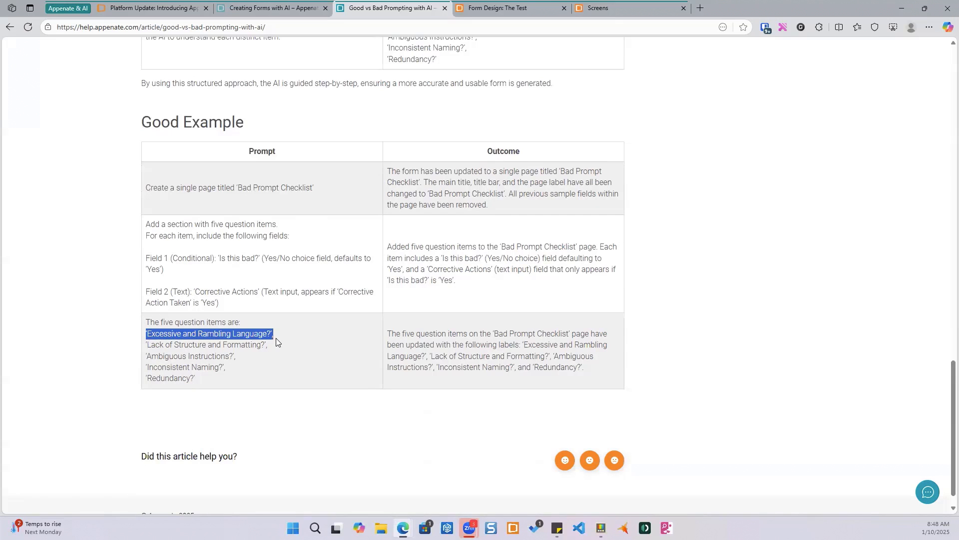
pyautogui.click(230, 388)
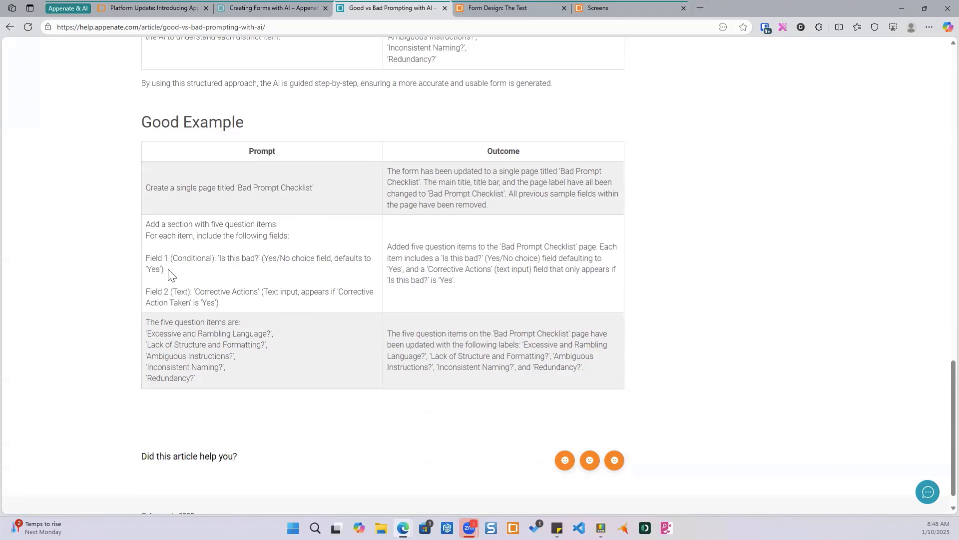
pyautogui.moveTo(149, 258); pyautogui.dragTo(172, 258)
pyautogui.click(203, 259)
pyautogui.scroll(10, 244, 306)
pyautogui.scroll(4, 251, 306)
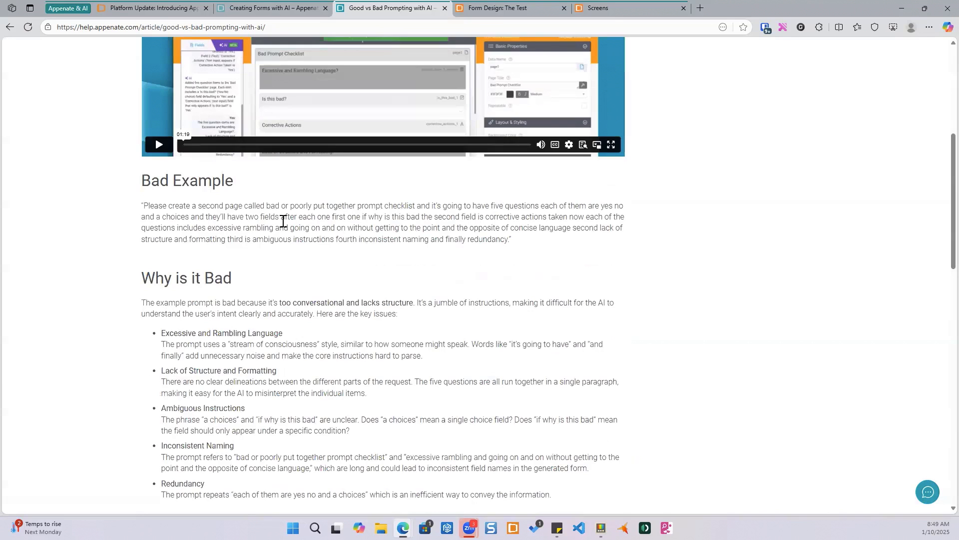
pyautogui.scroll(4, 415, 231)
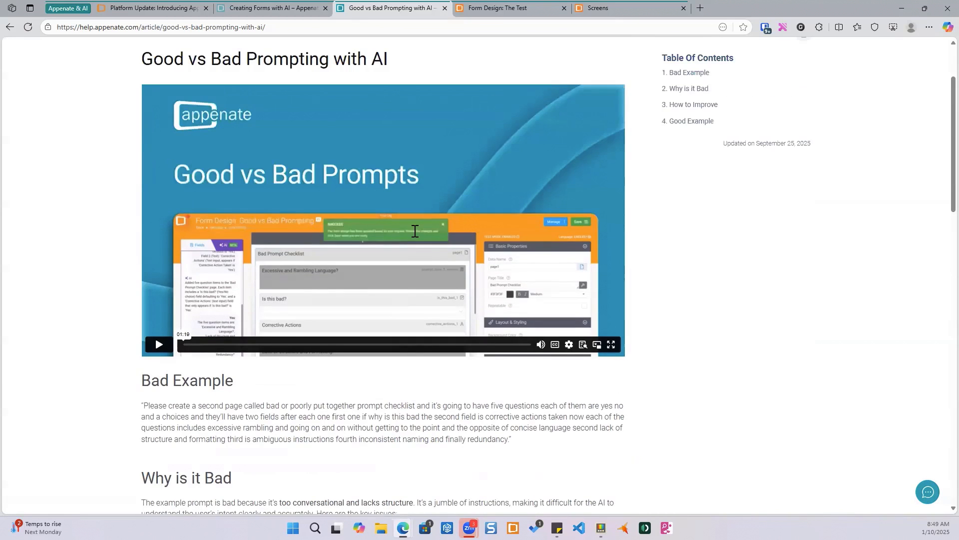
pyautogui.scroll(2, 415, 230)
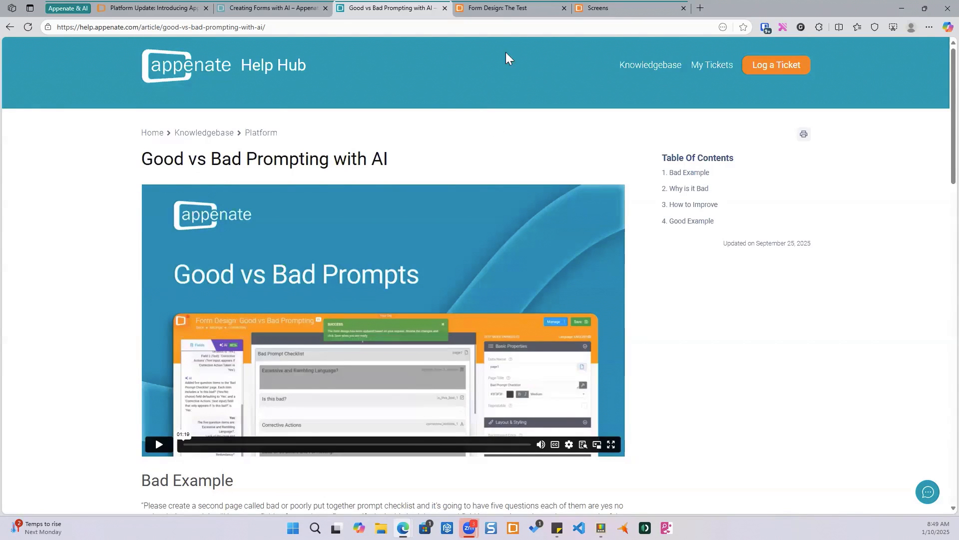
# - Switch back to the form design tab for The Test
pyautogui.moveTo(493, 11)
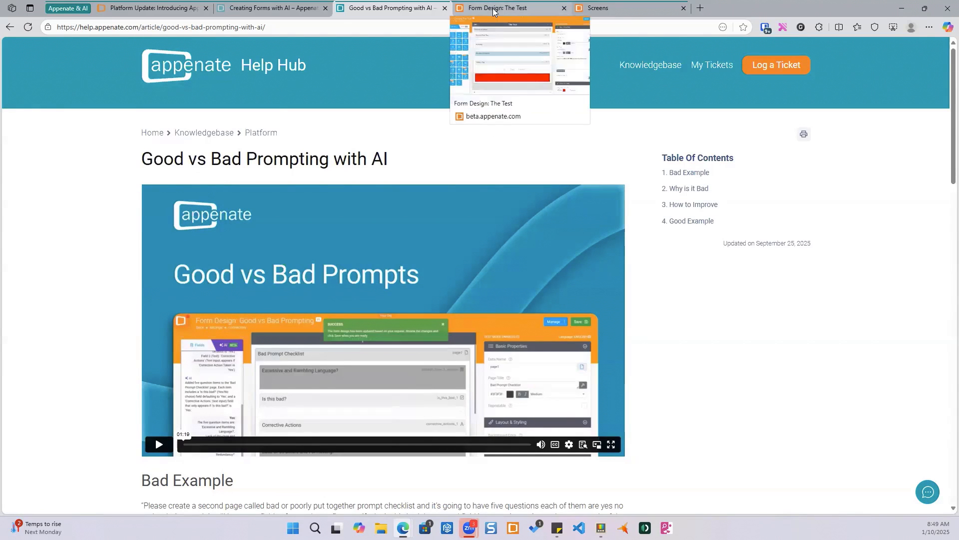
pyautogui.click(493, 11)
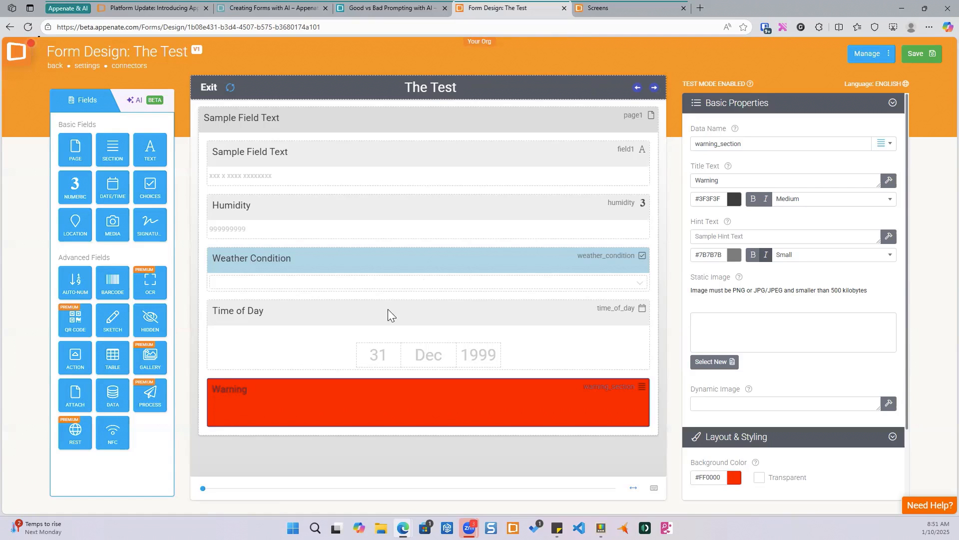
pyautogui.moveTo(419, 331)
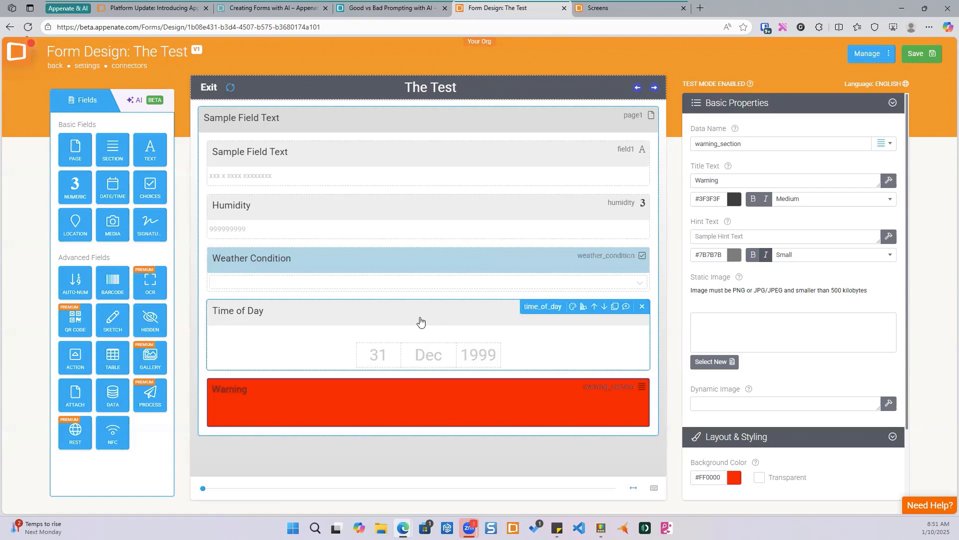
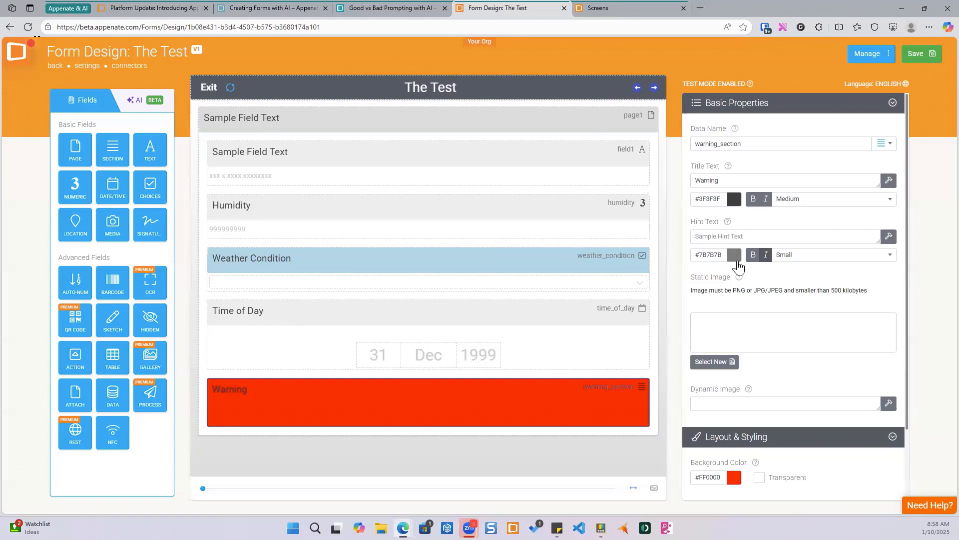
# - Add a Location field at the end of the form
pyautogui.click(392, 89)
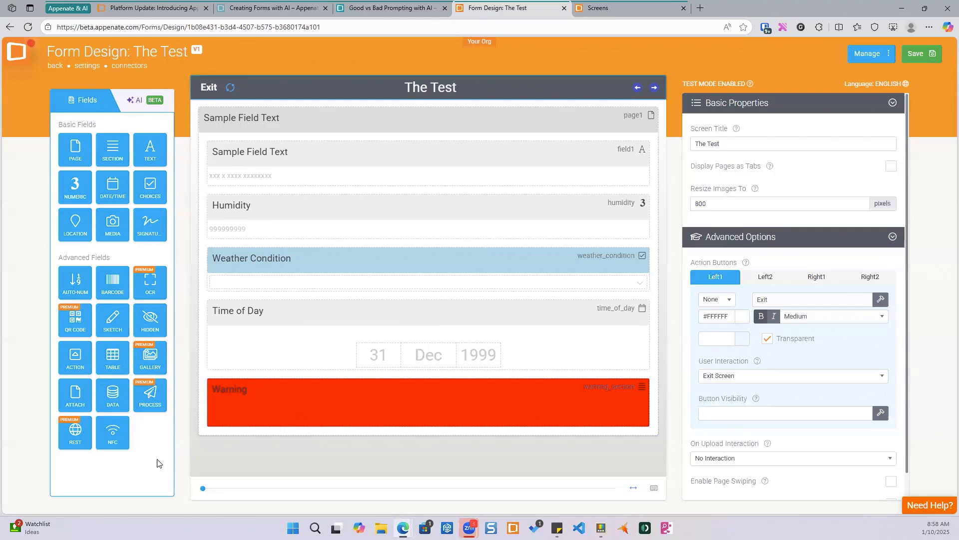
pyautogui.click(74, 225)
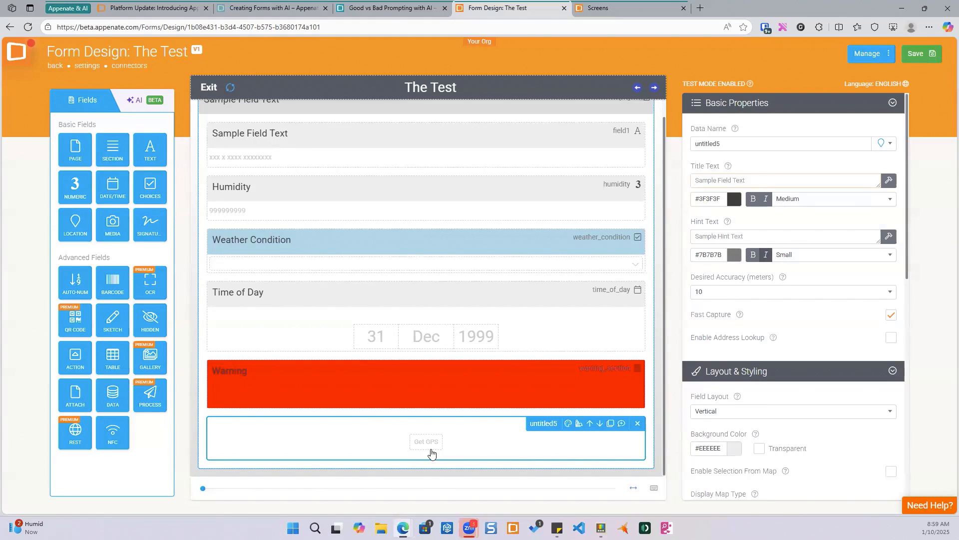
# - Add a Media field below the new location field and inspect the two new fields
pyautogui.moveTo(113, 223); pyautogui.dragTo(410, 445)
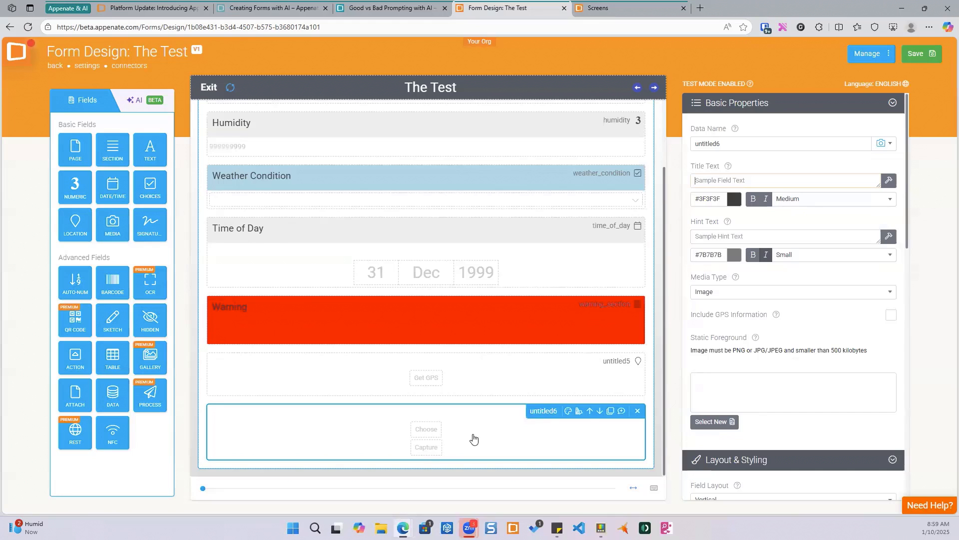
pyautogui.click(440, 394)
pyautogui.click(455, 444)
pyautogui.click(433, 383)
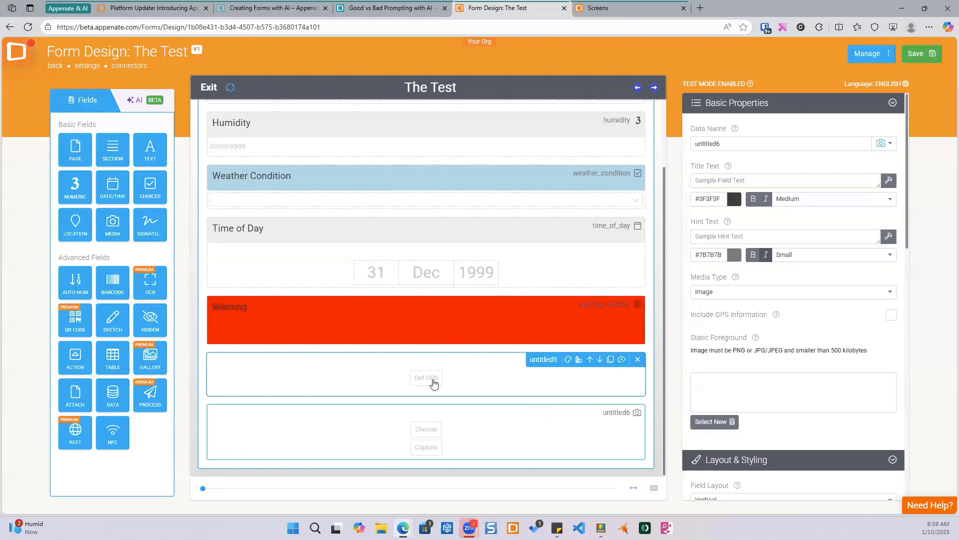
pyautogui.click(432, 408)
pyautogui.click(443, 358)
pyautogui.click(388, 415)
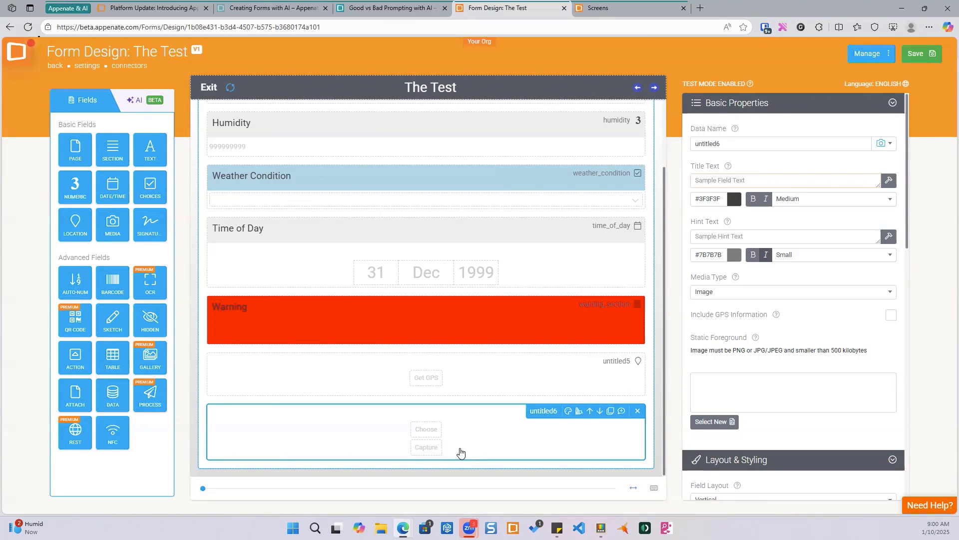
pyautogui.click(462, 421)
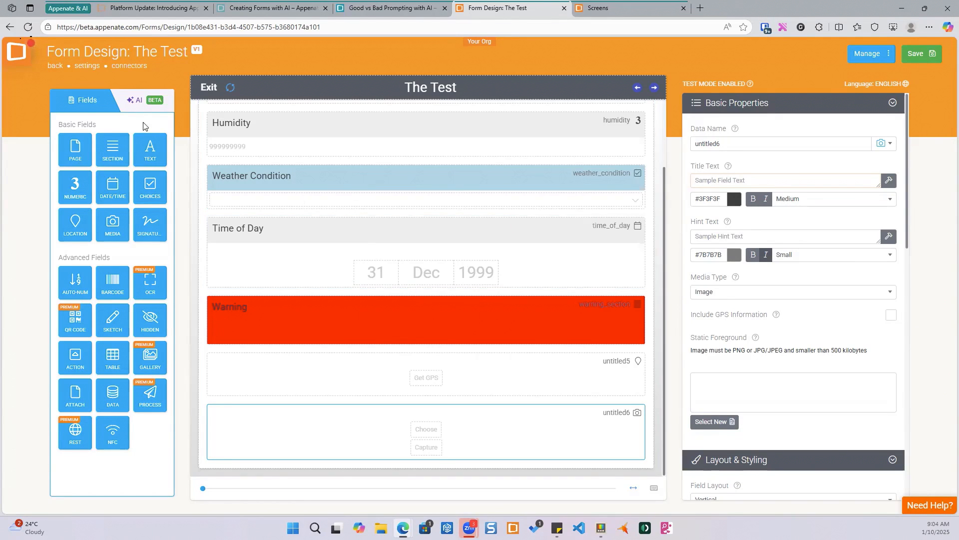
# - Open the AI assistant panel to prompt it
pyautogui.click(136, 100)
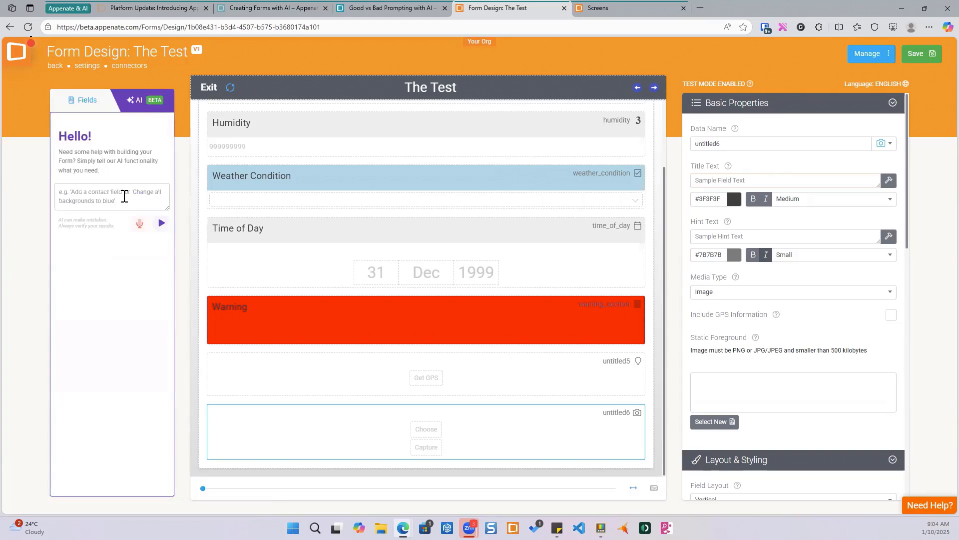